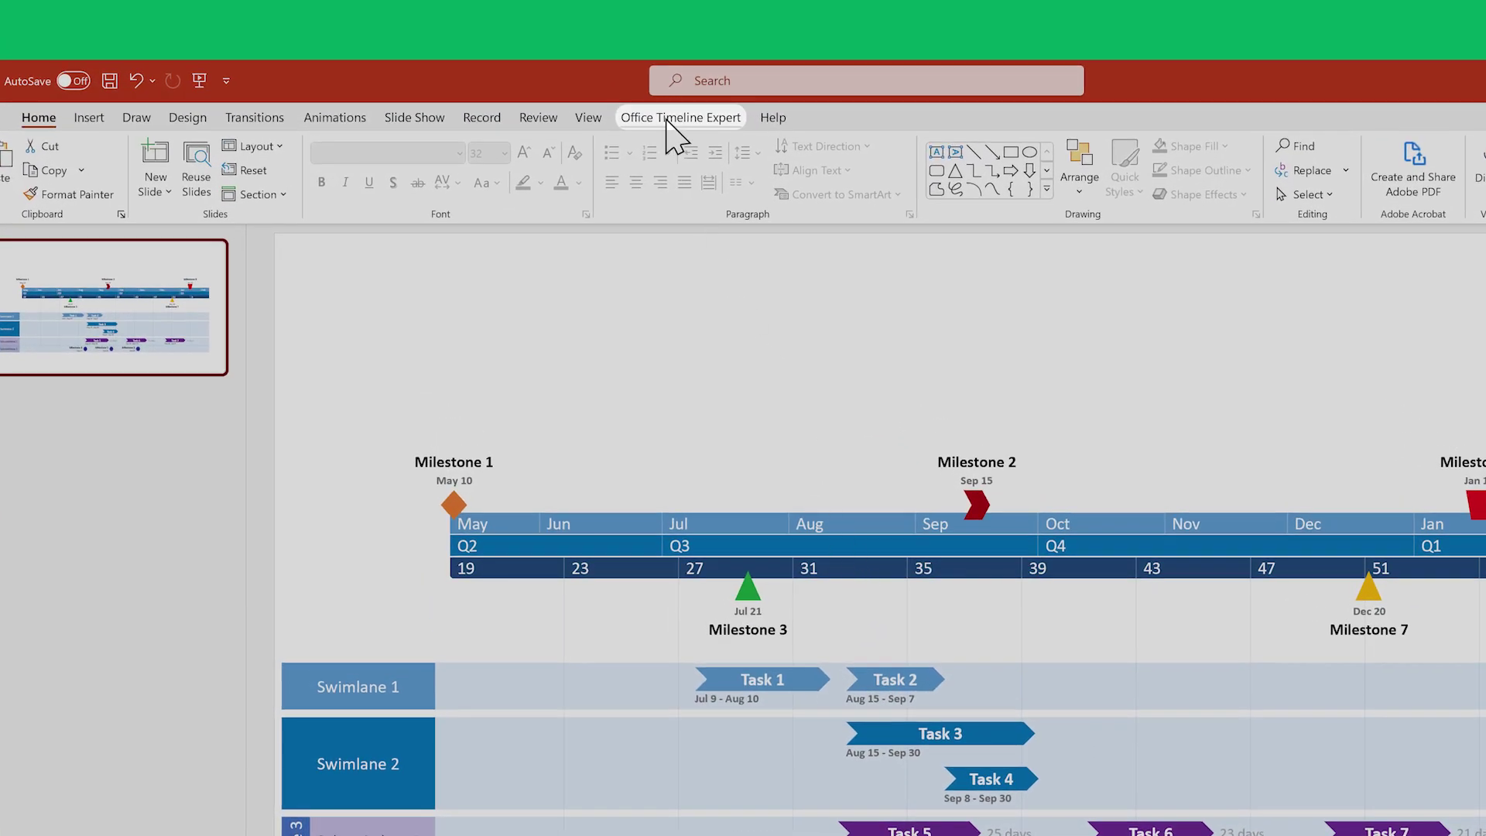
Show the Office Timeline Expert commands and review the Edit Data and Import/Export data windows.
click(669, 119)
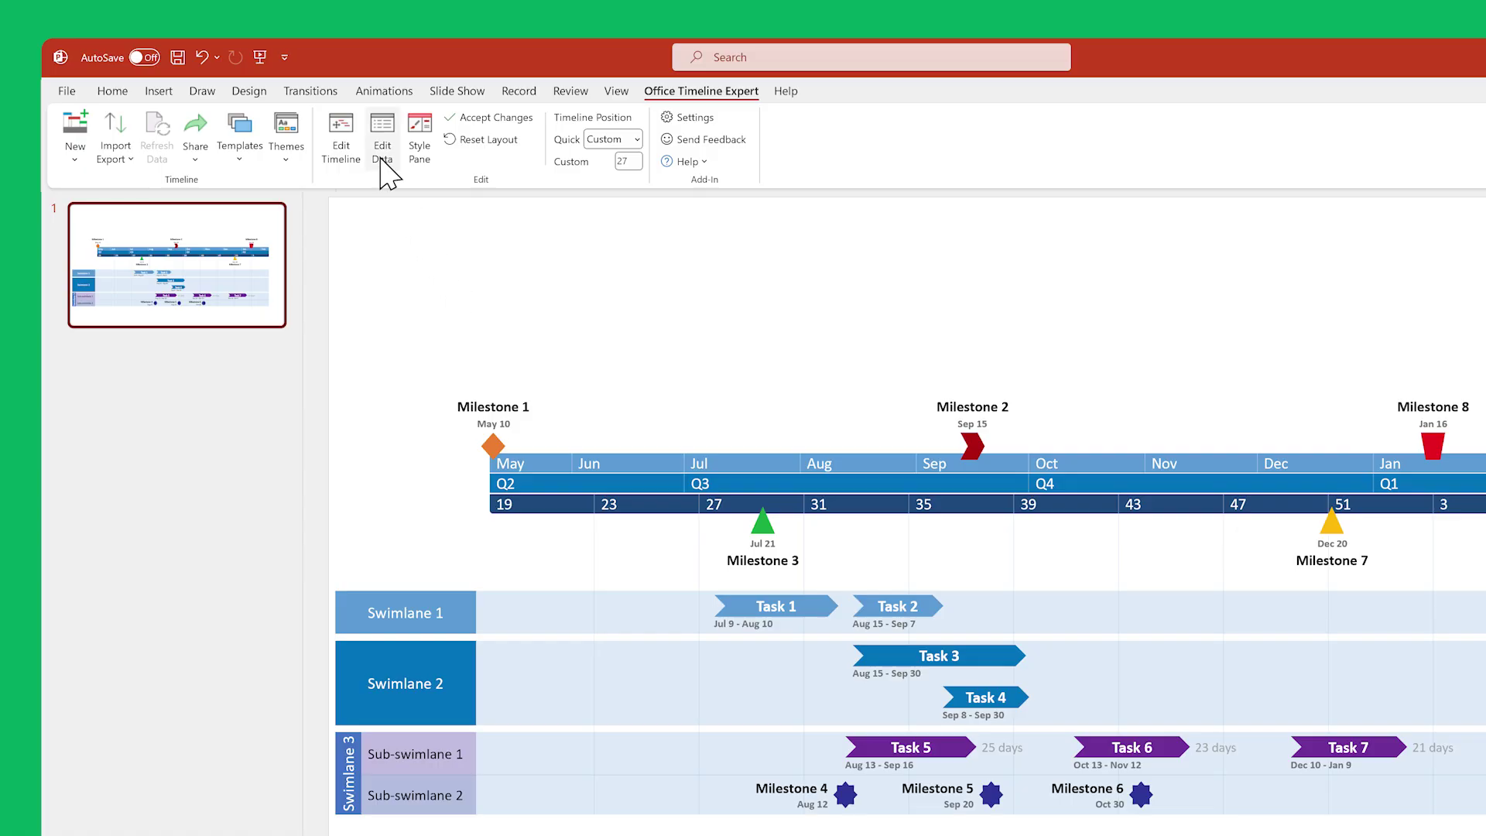
click(383, 166)
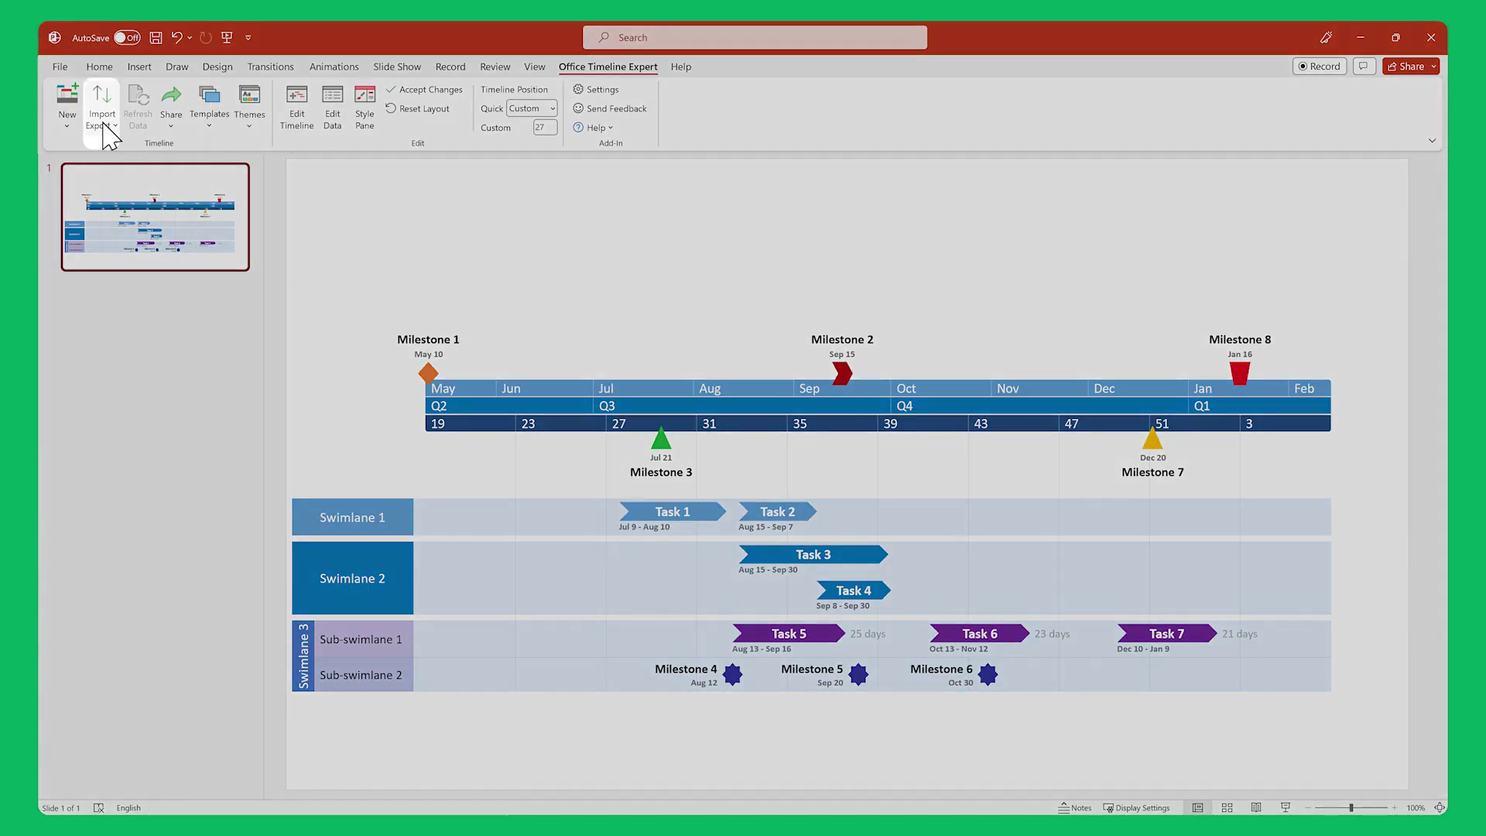
click(103, 127)
click(127, 166)
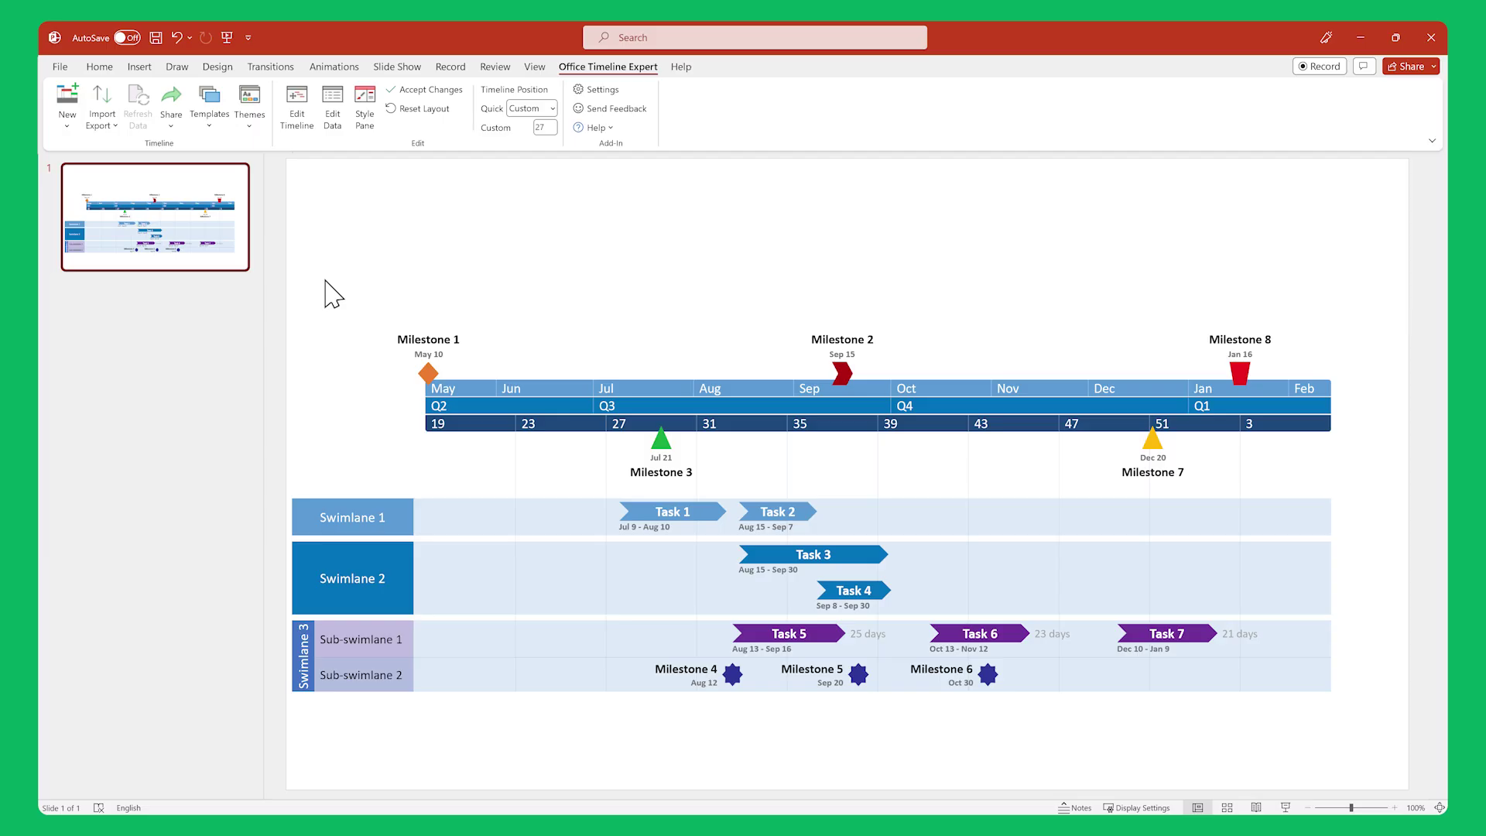
Move Task 3 above the timescale and hide Milestone 1.
click(297, 109)
drag(682, 457, 679, 307)
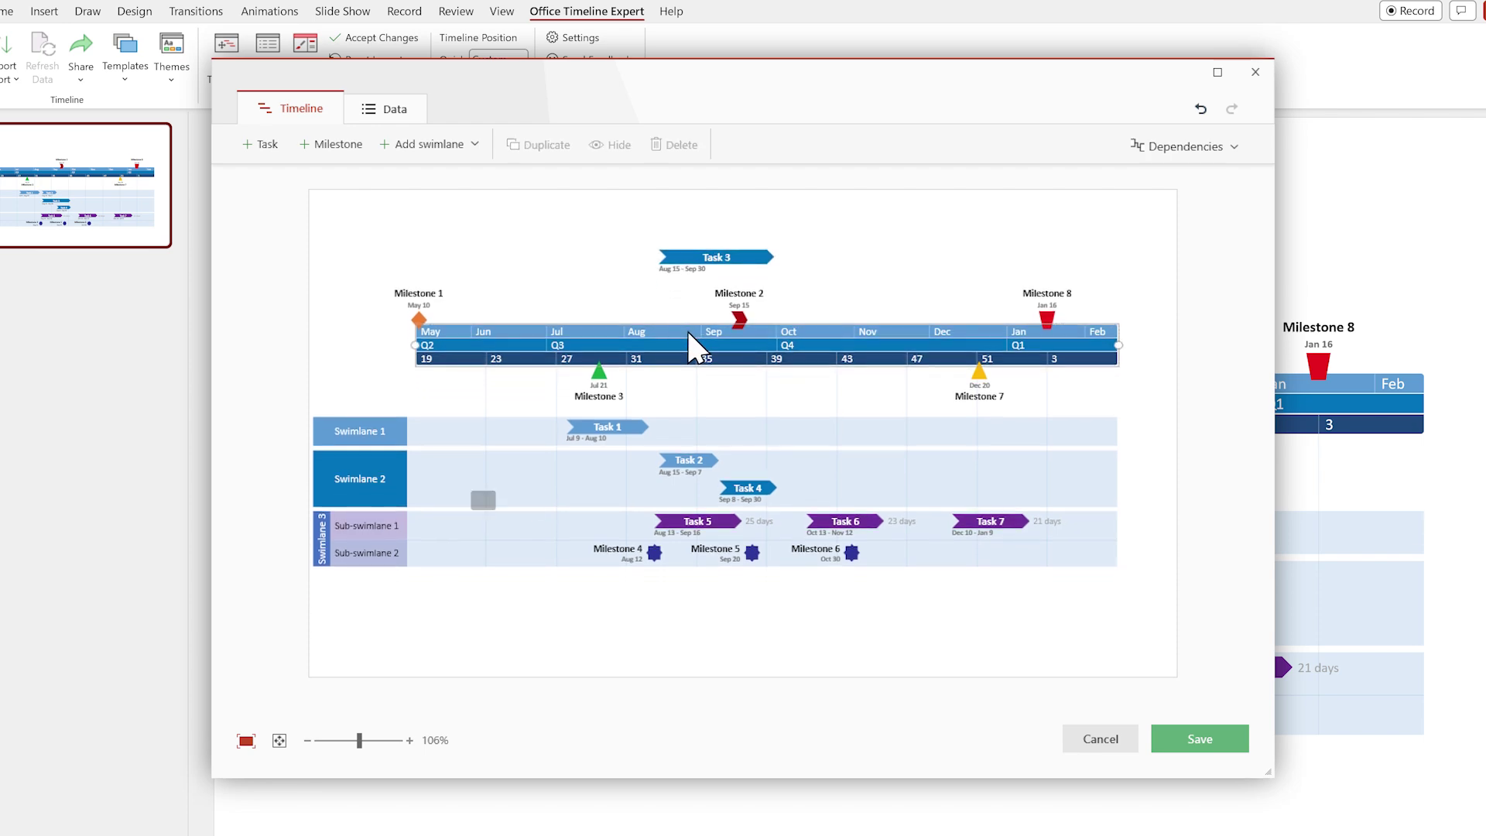
click(419, 320)
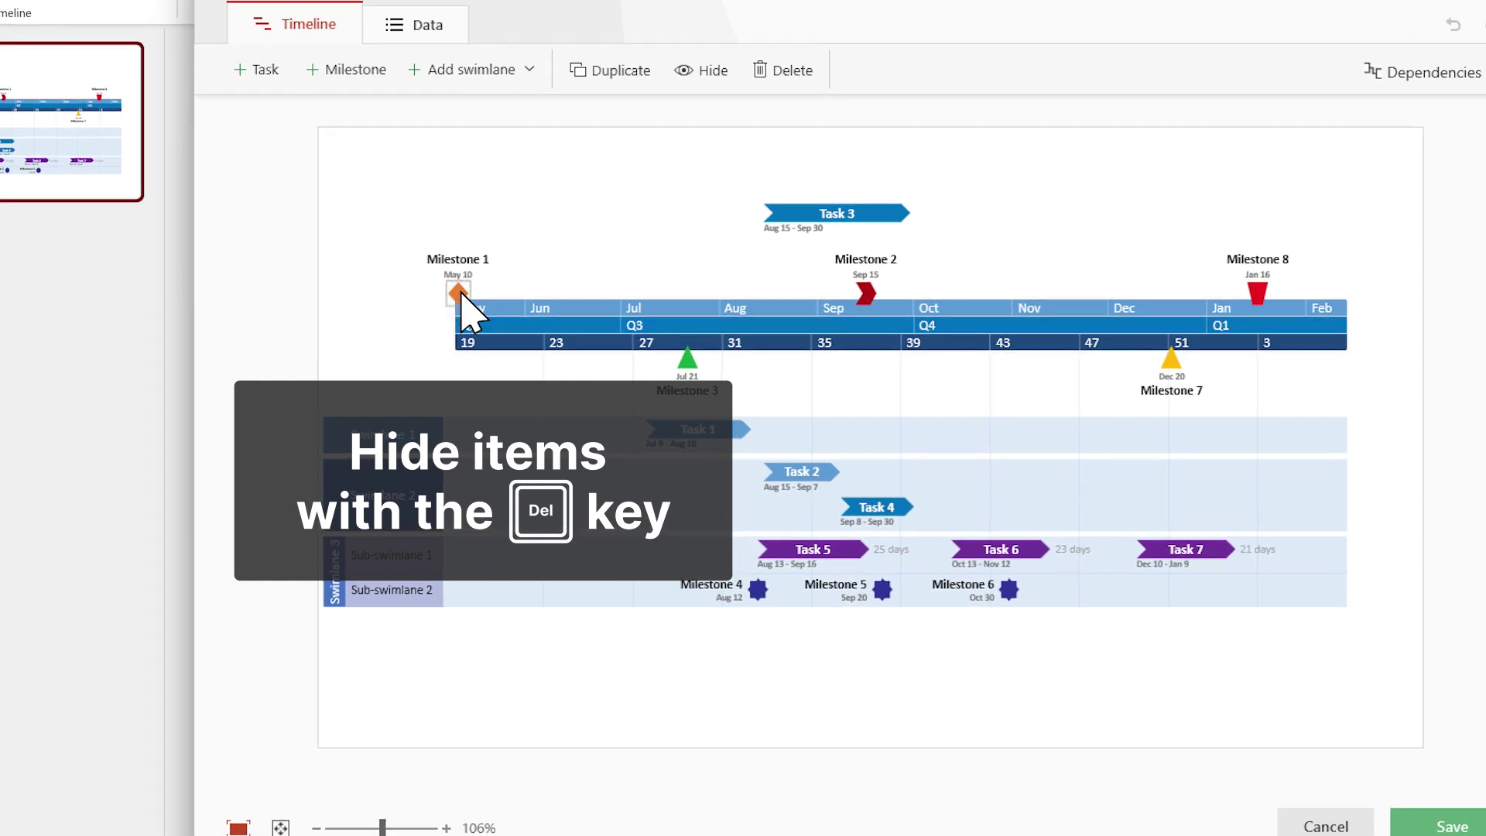
key(Delete)
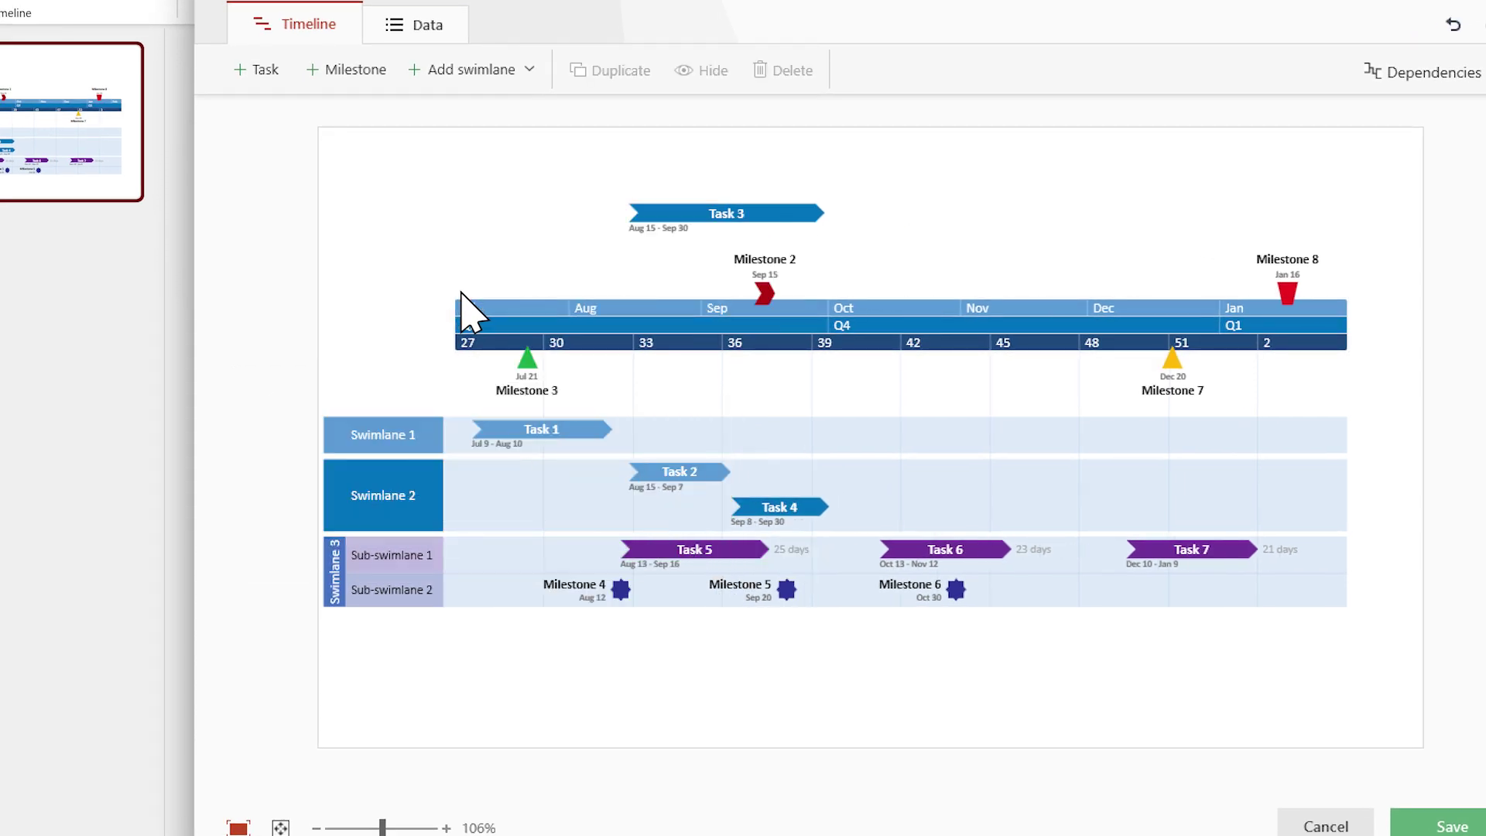
Restore Milestone 1 from the data table and save the timeline to the slide.
click(445, 29)
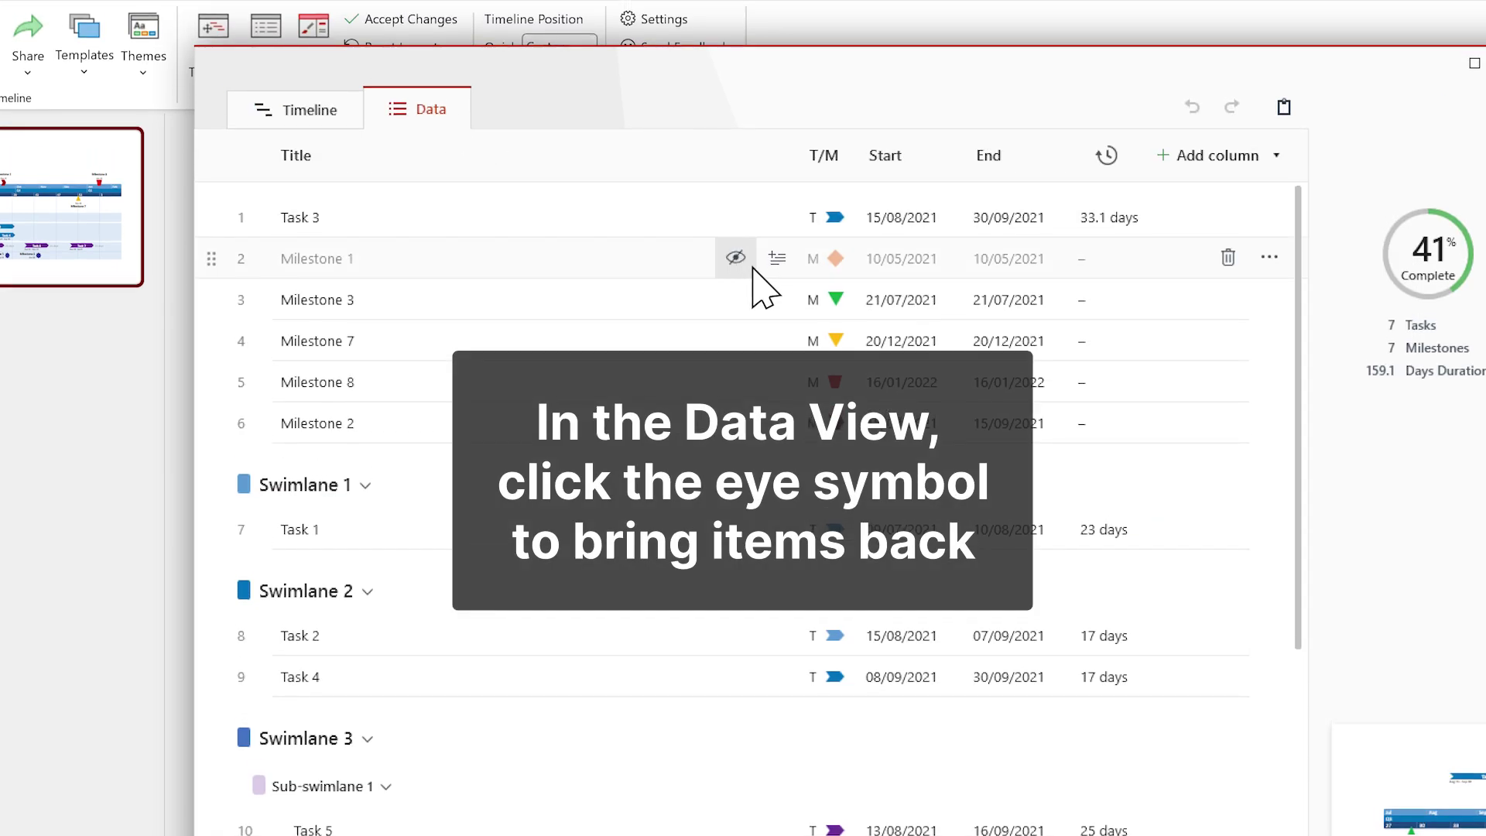
click(752, 265)
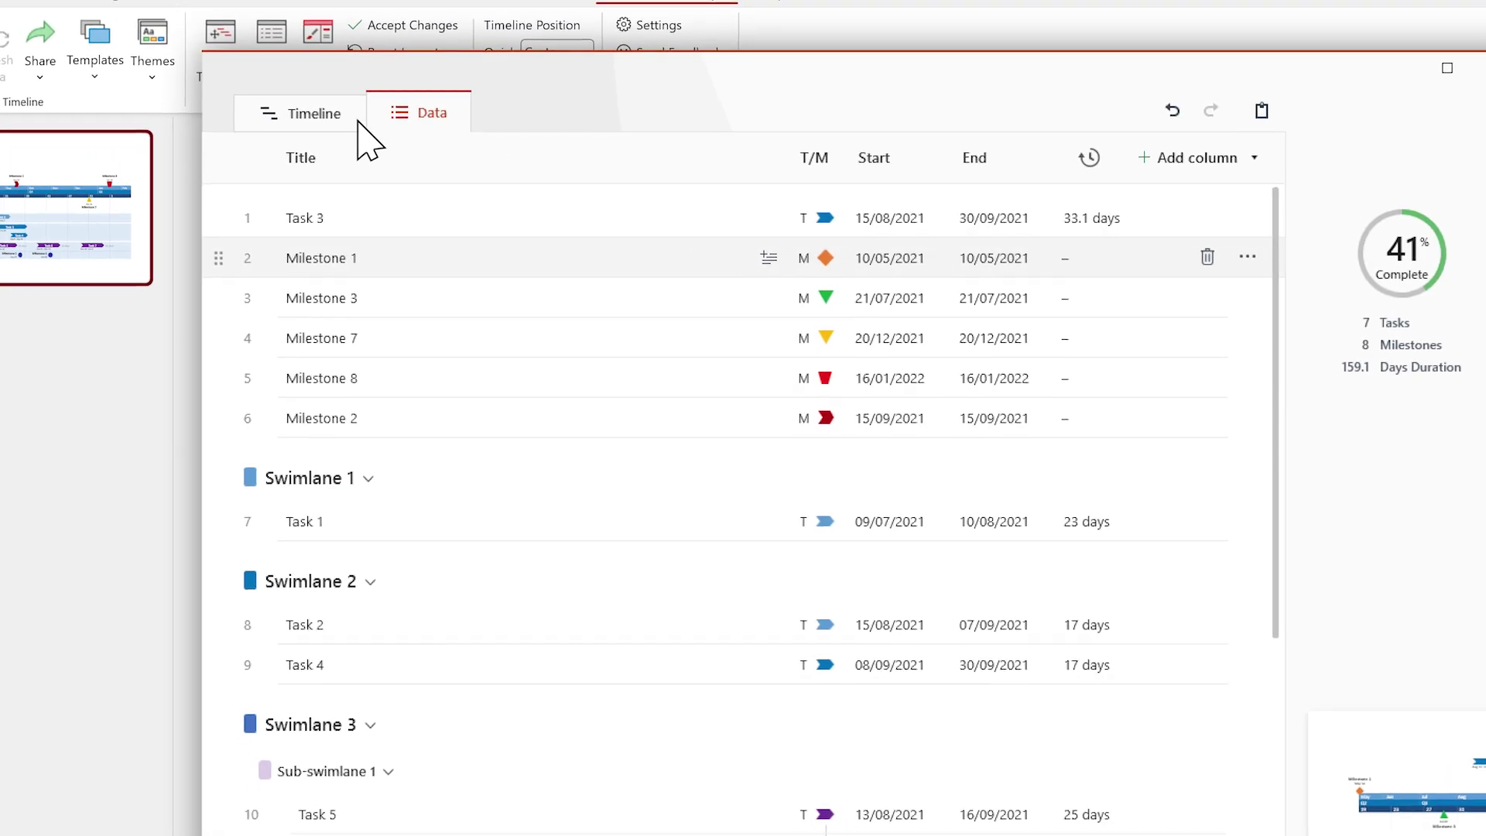
click(358, 124)
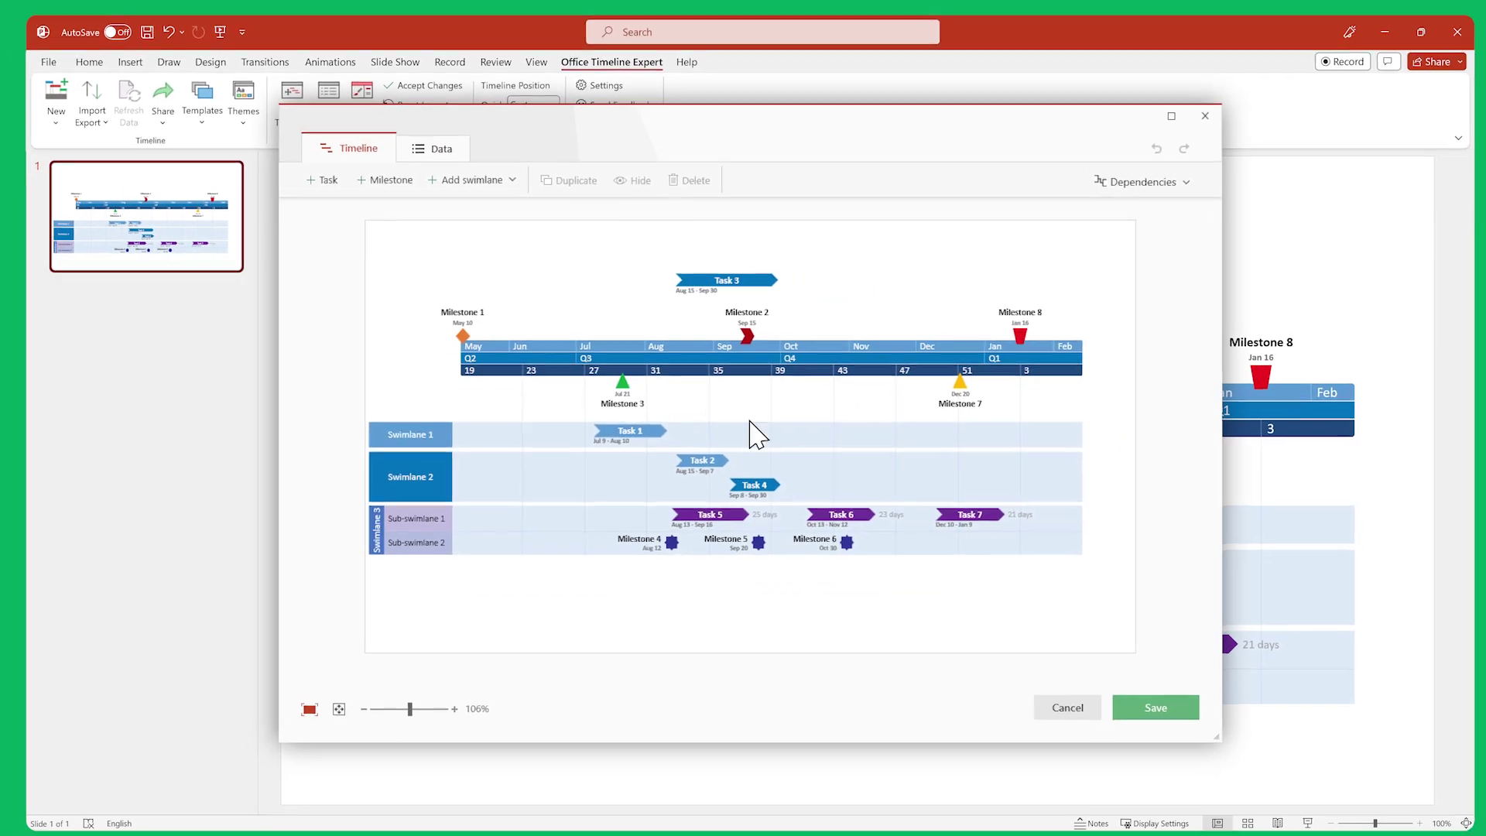
click(1122, 697)
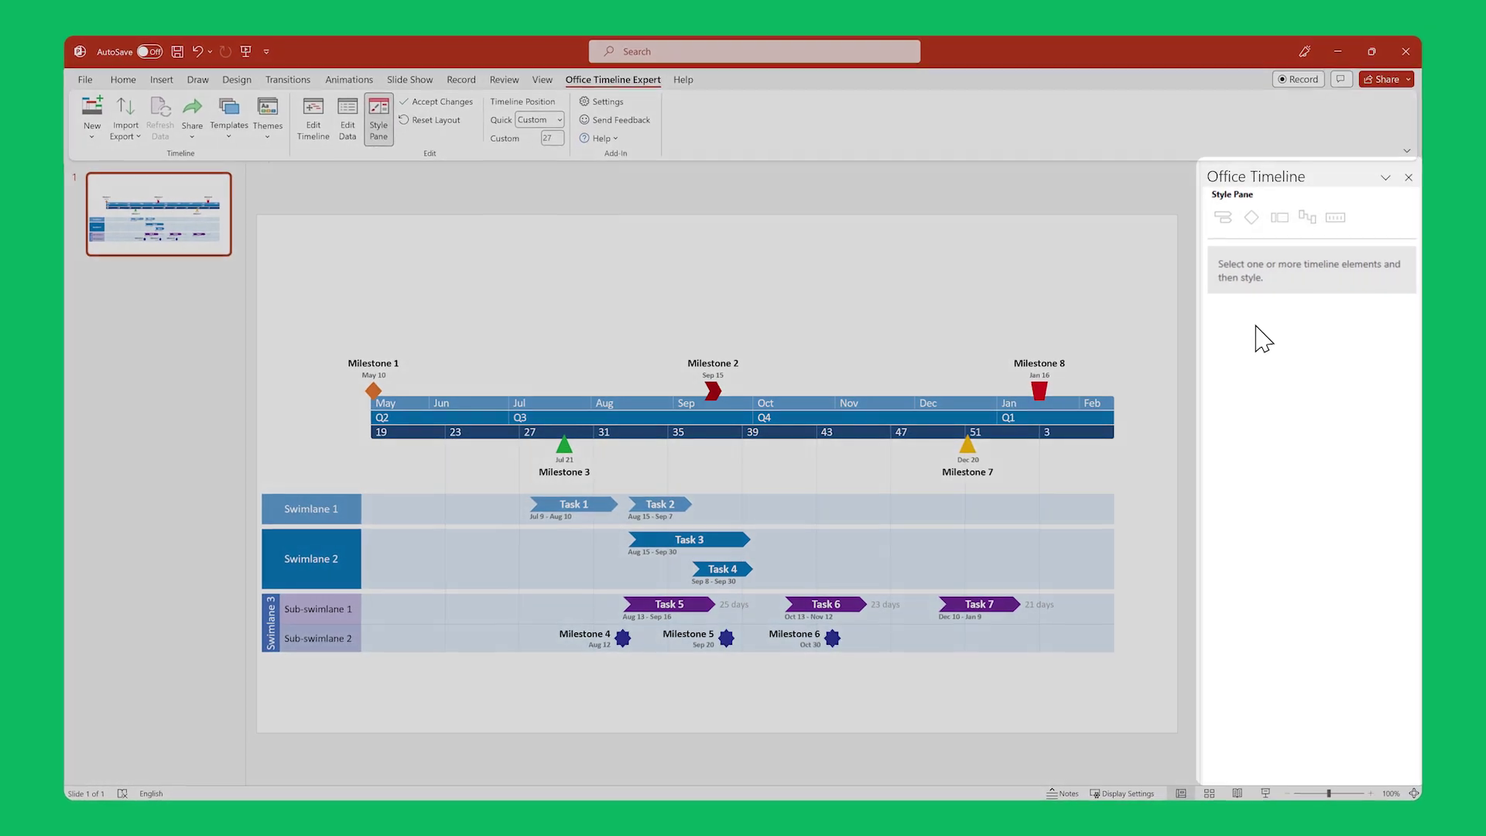
click(600, 506)
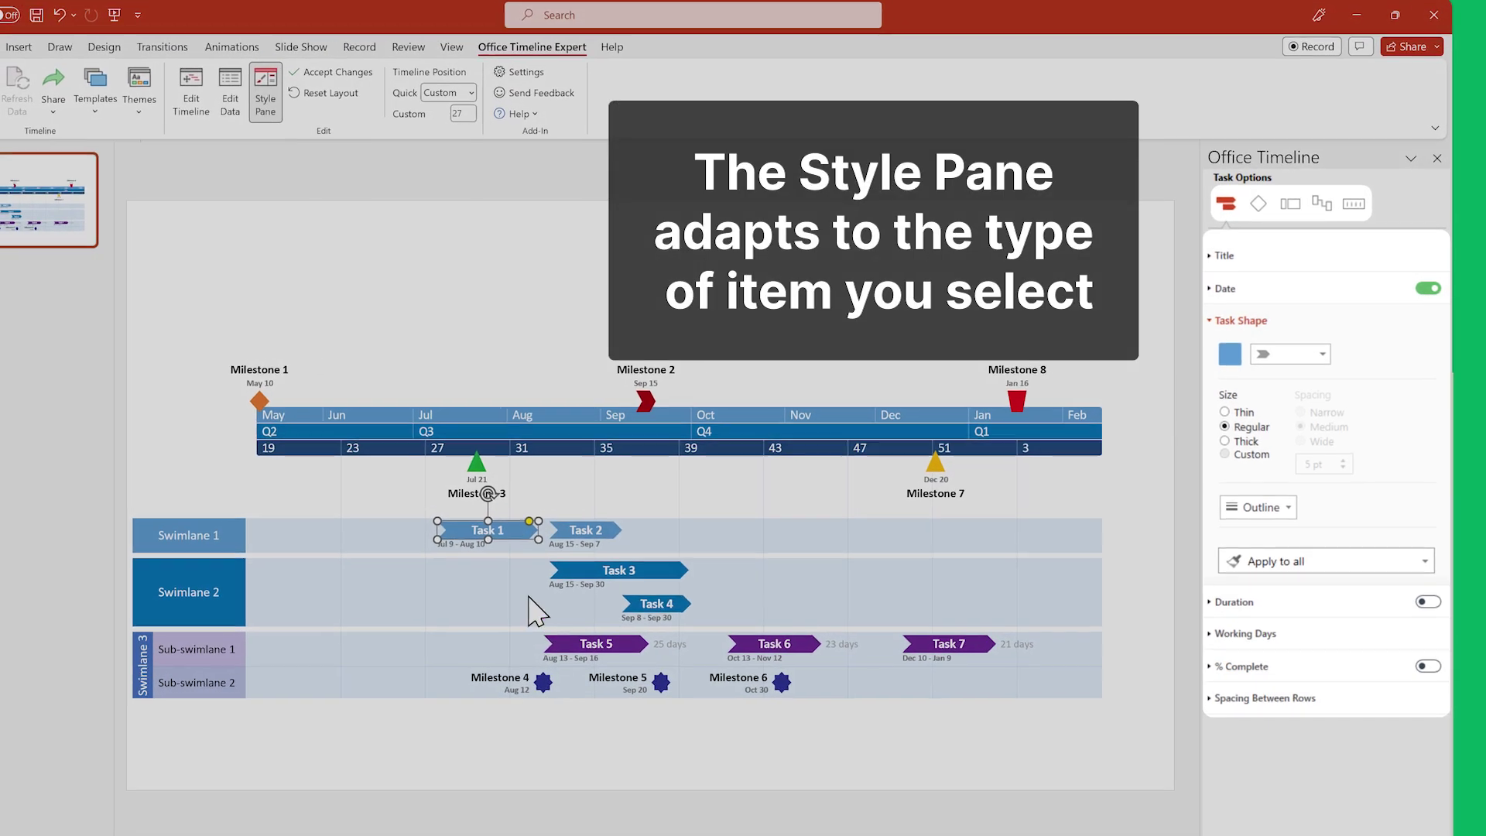
click(543, 683)
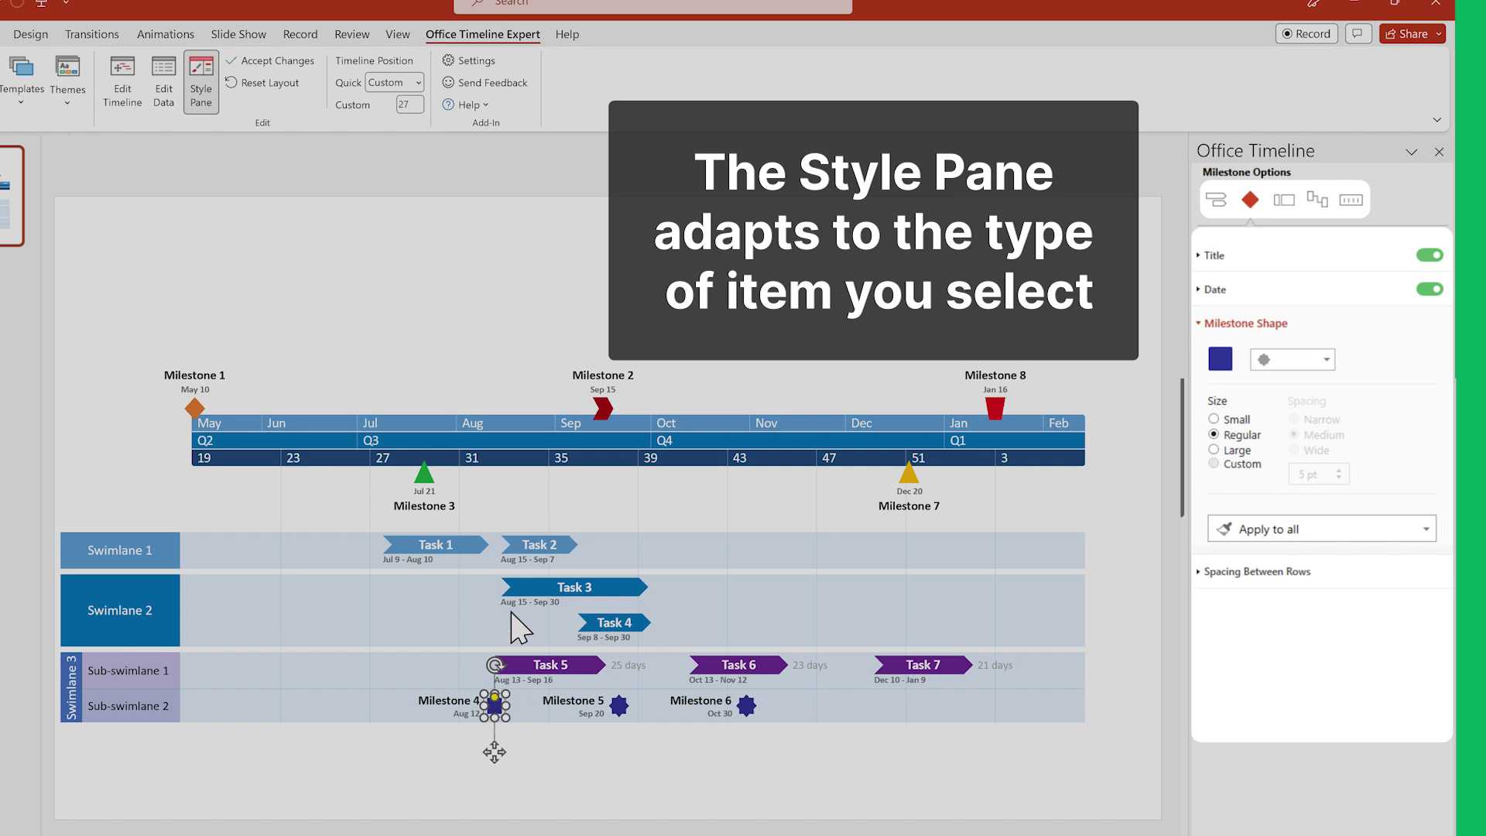
click(542, 446)
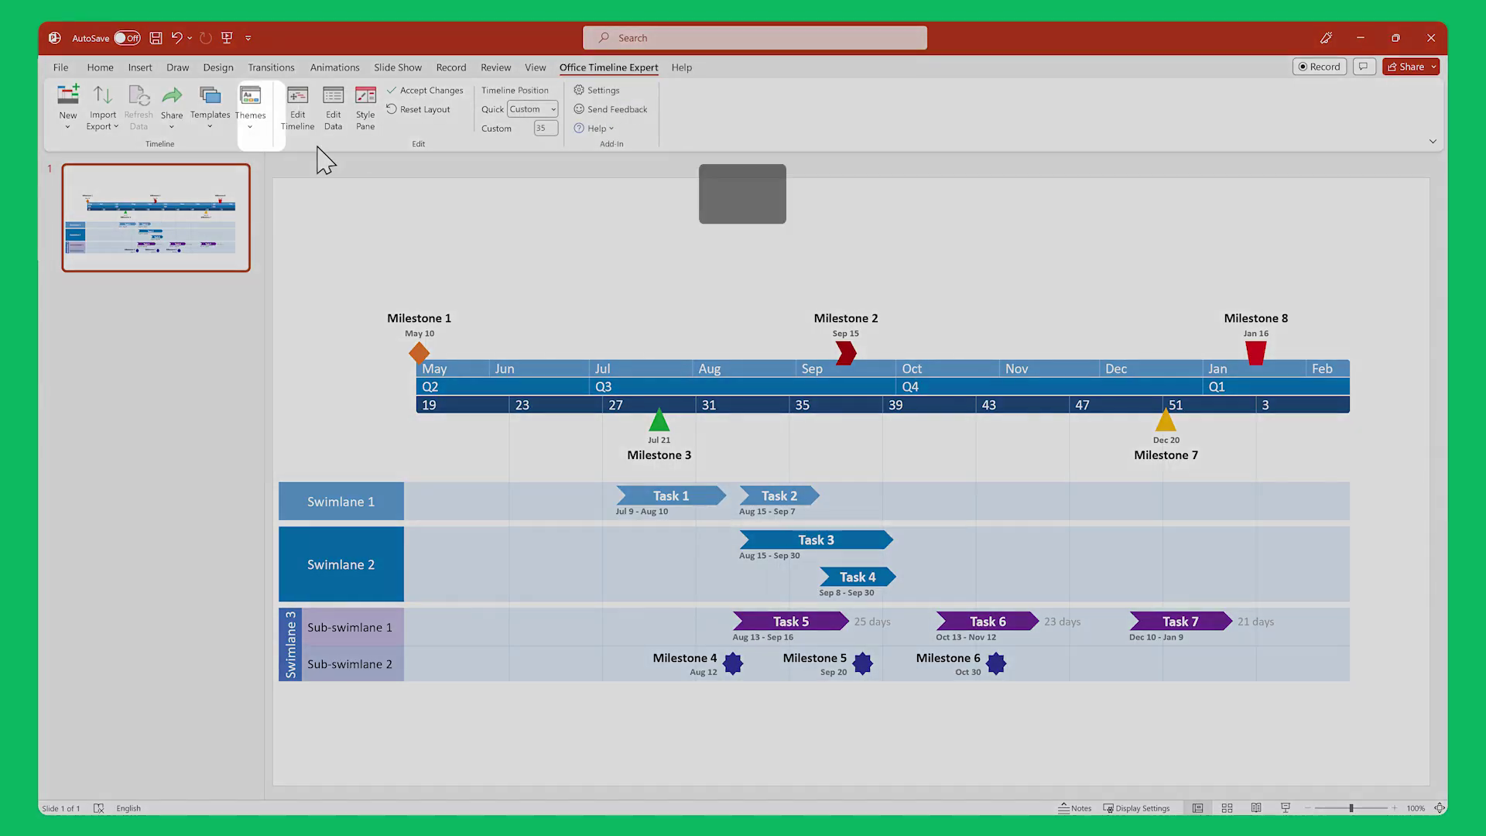
click(250, 105)
click(255, 146)
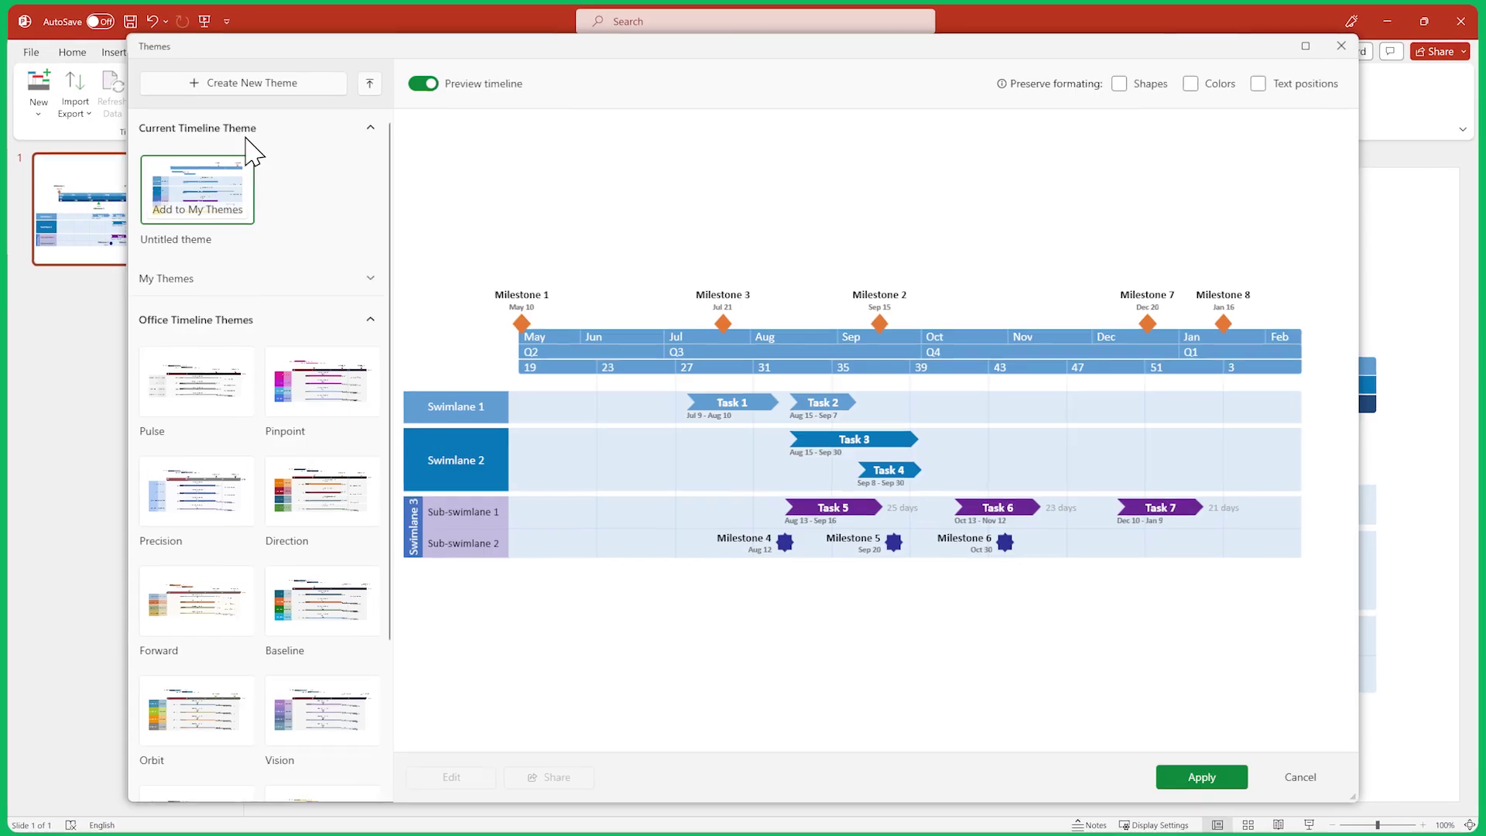
click(283, 381)
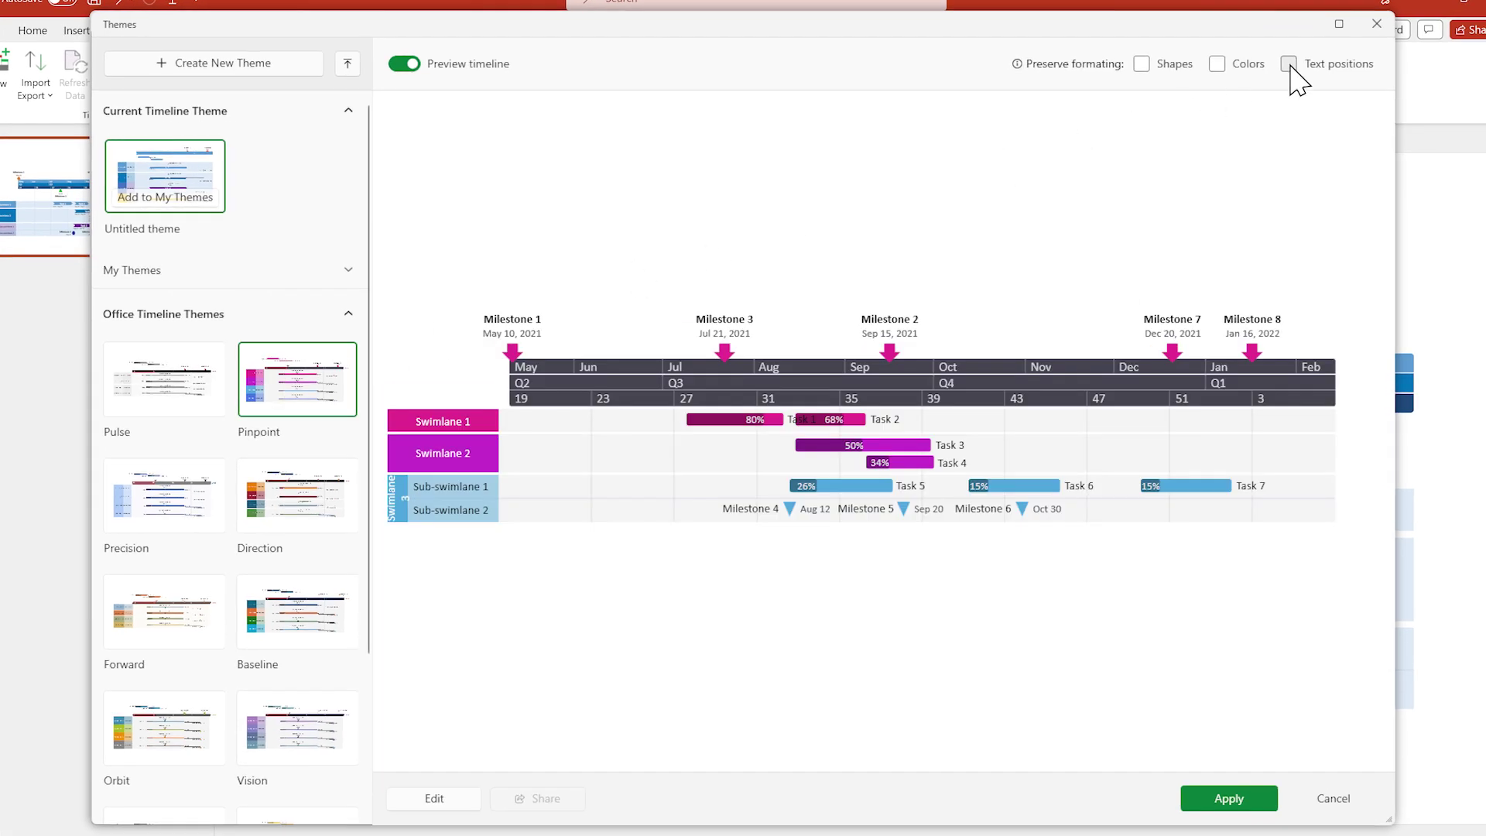
click(1289, 65)
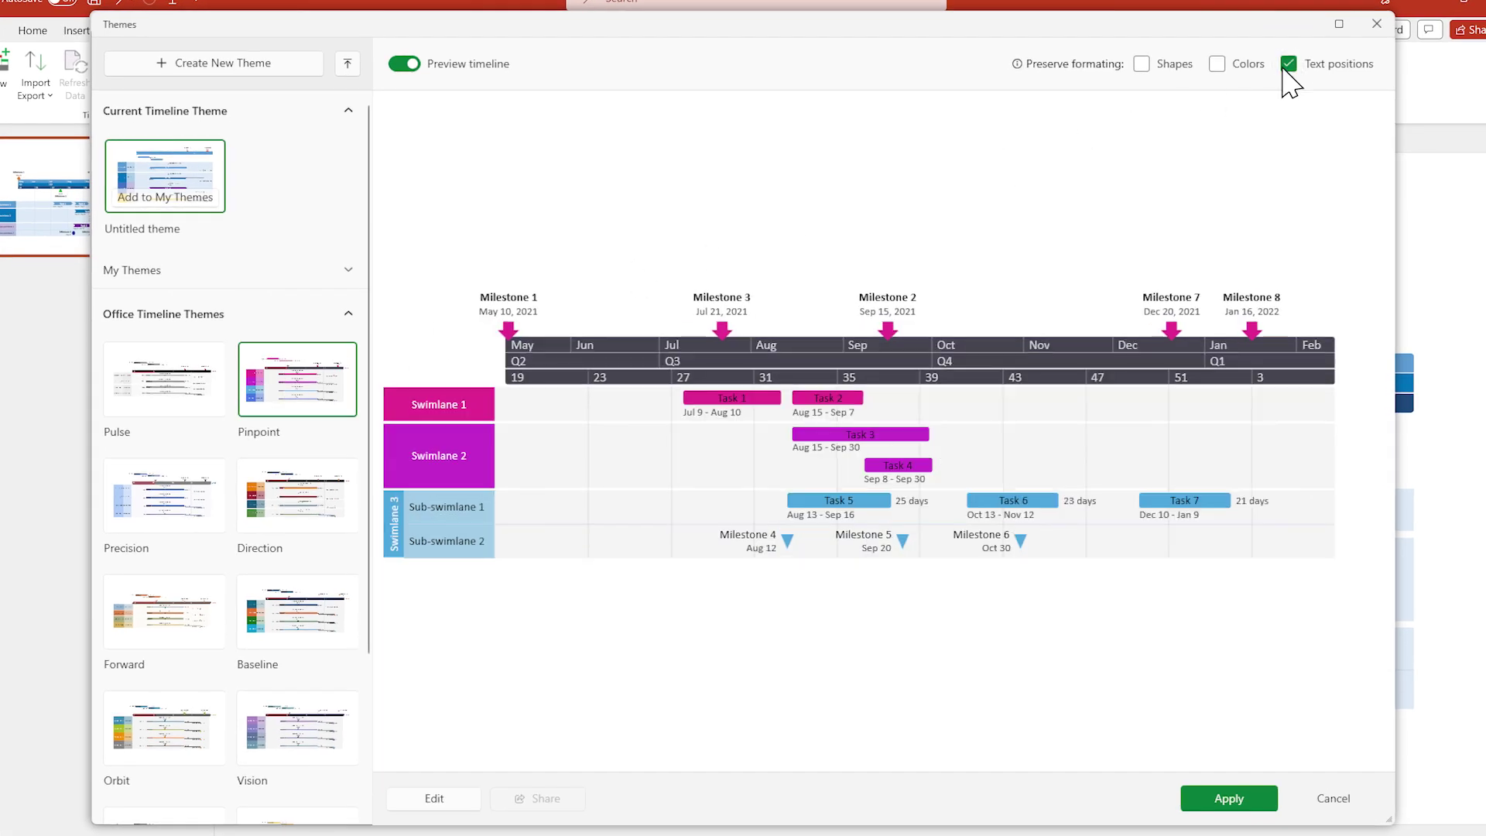
click(201, 379)
click(198, 505)
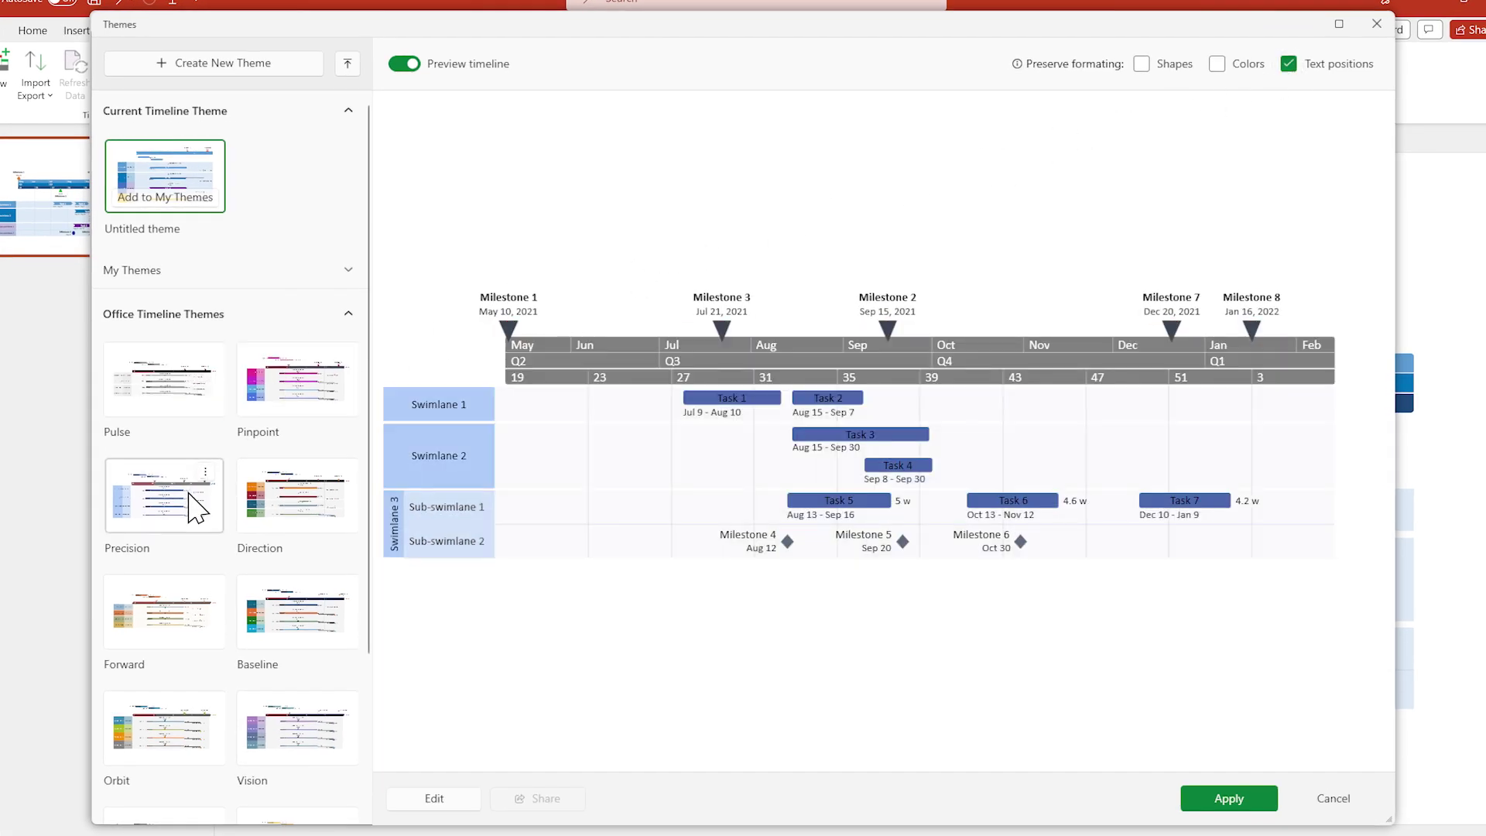
click(292, 526)
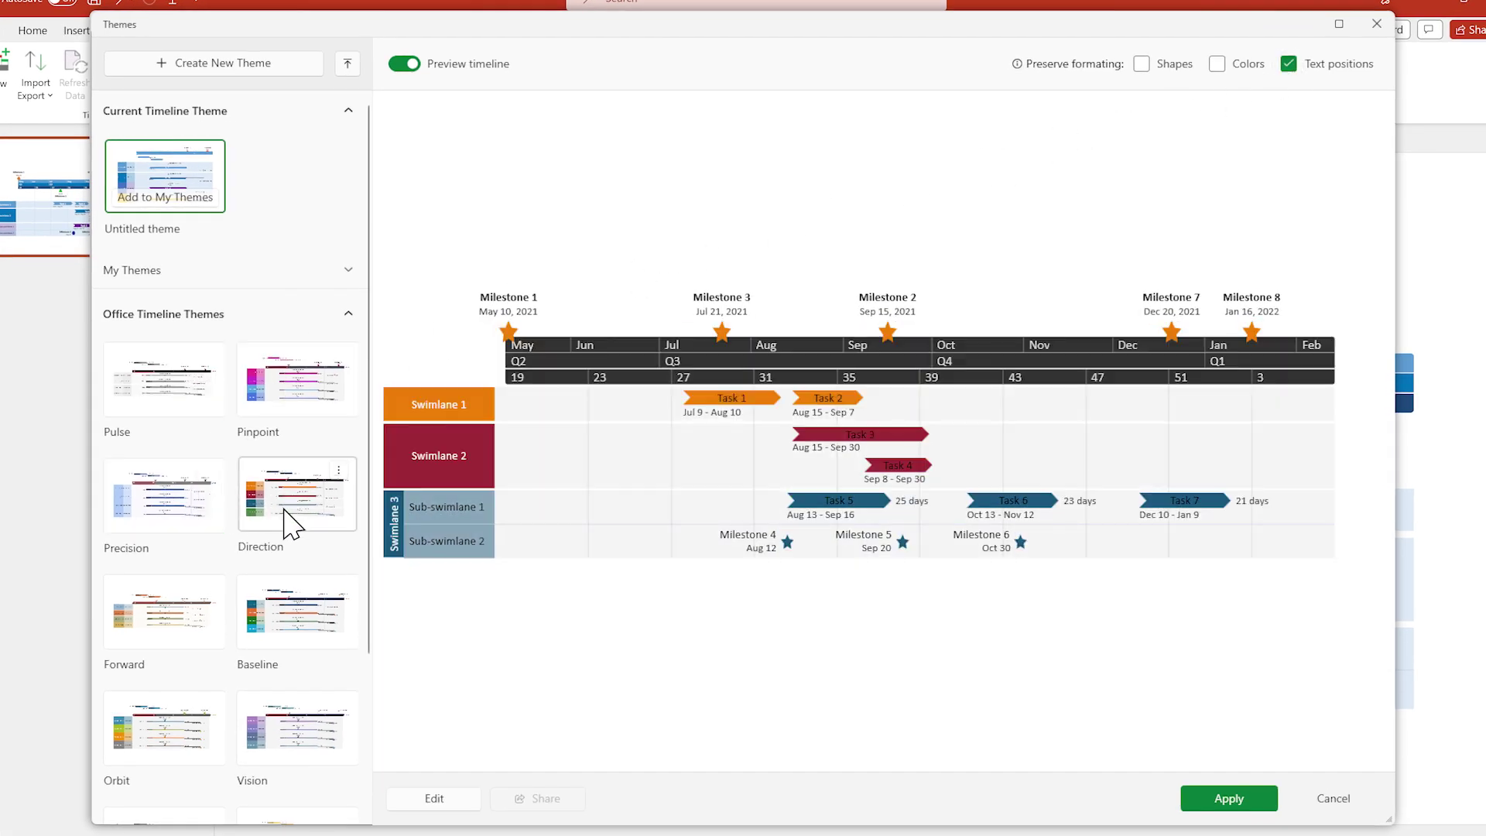
click(292, 636)
click(190, 600)
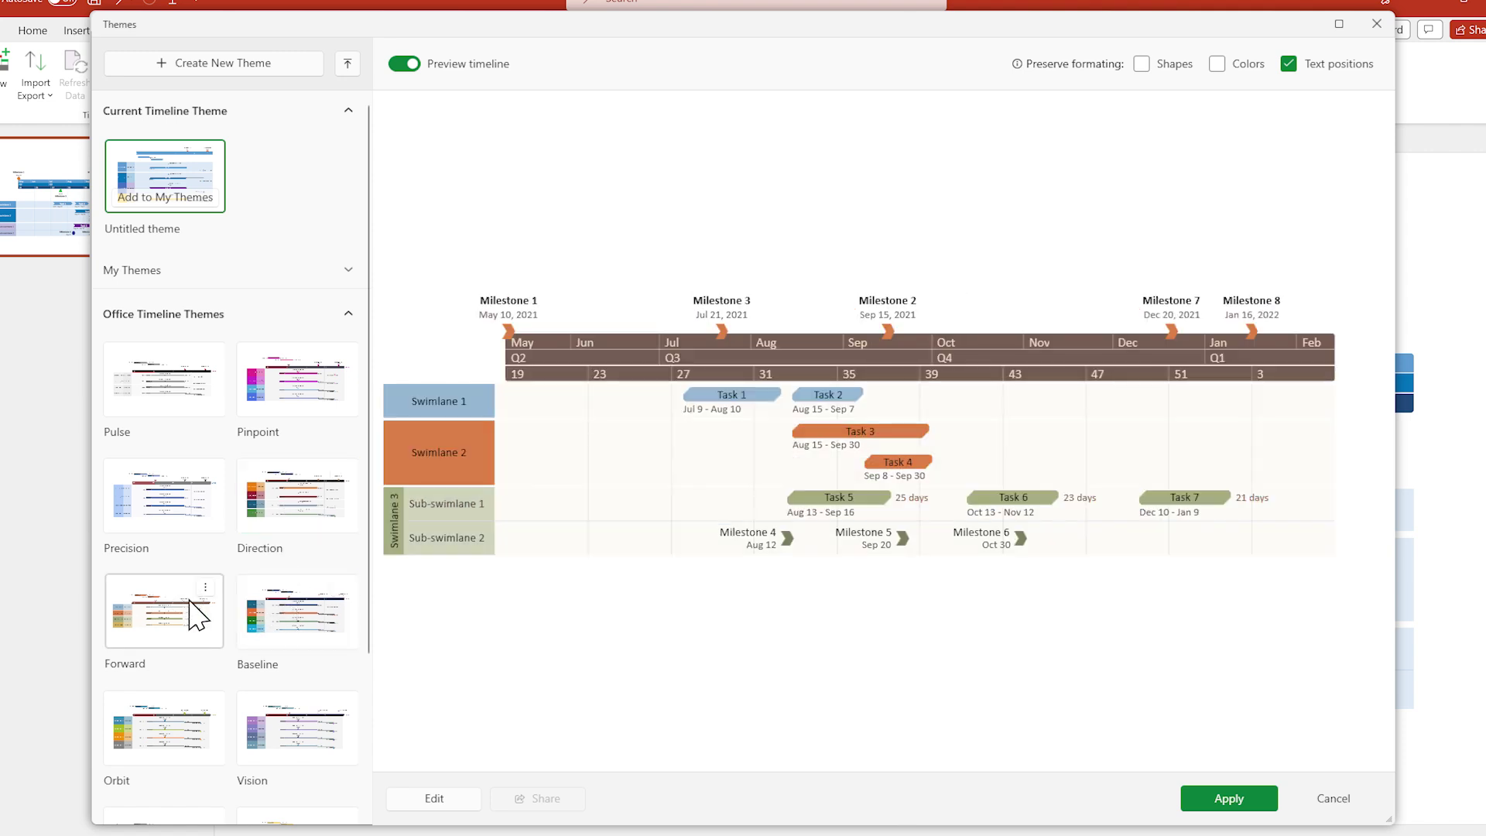
click(346, 66)
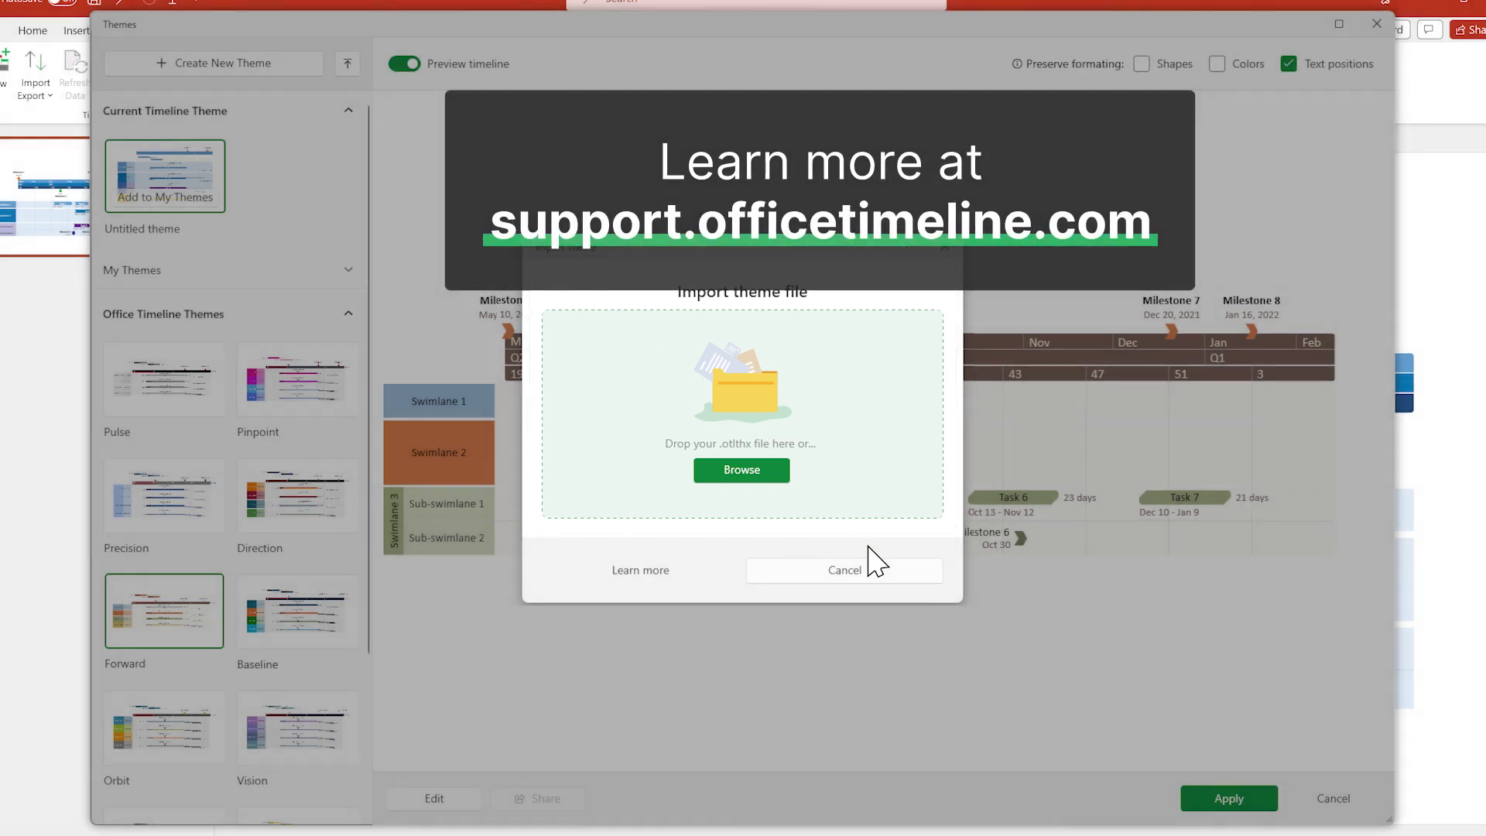
click(871, 565)
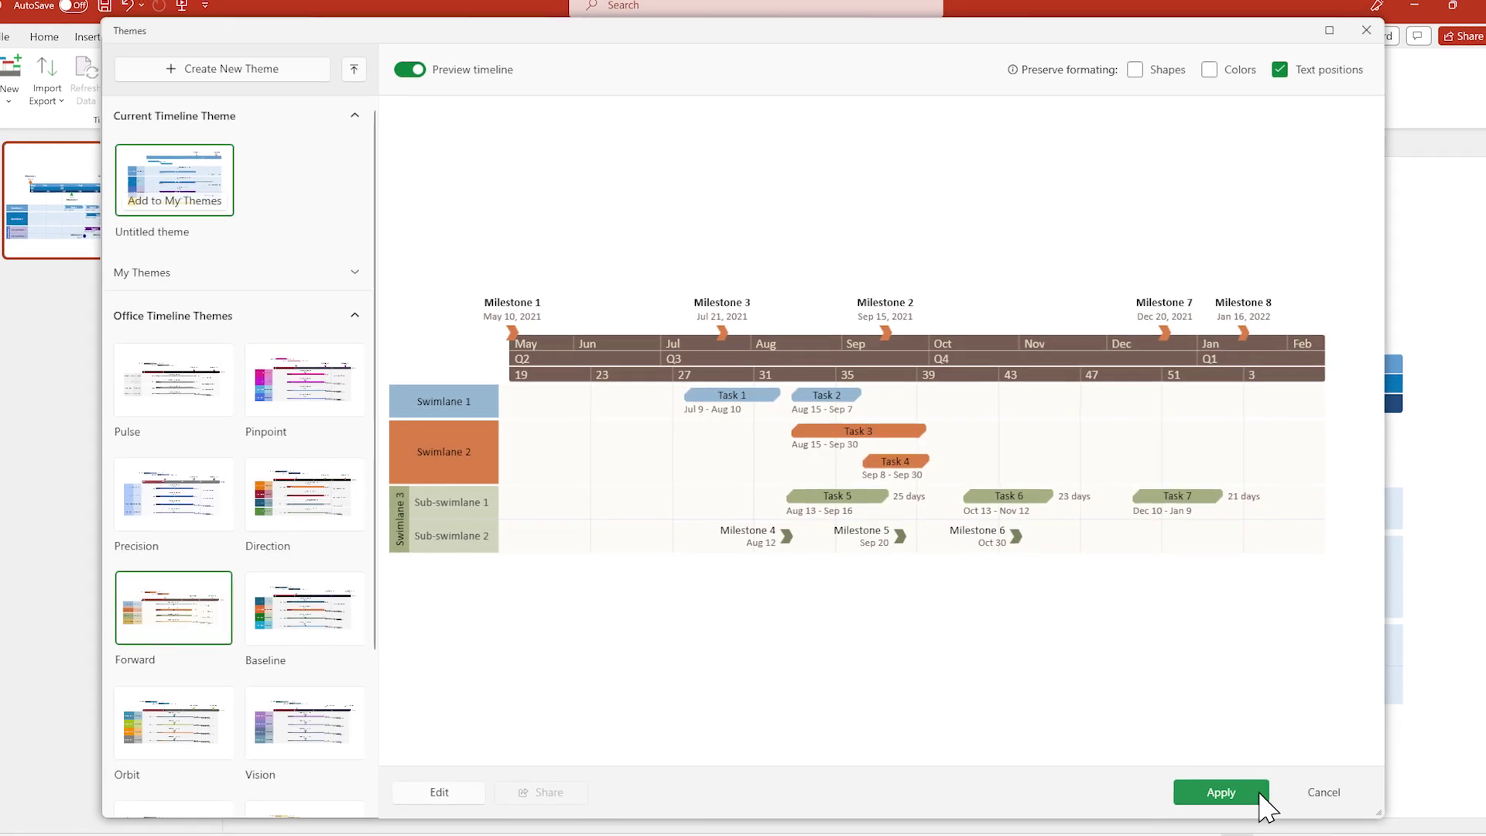
click(1250, 801)
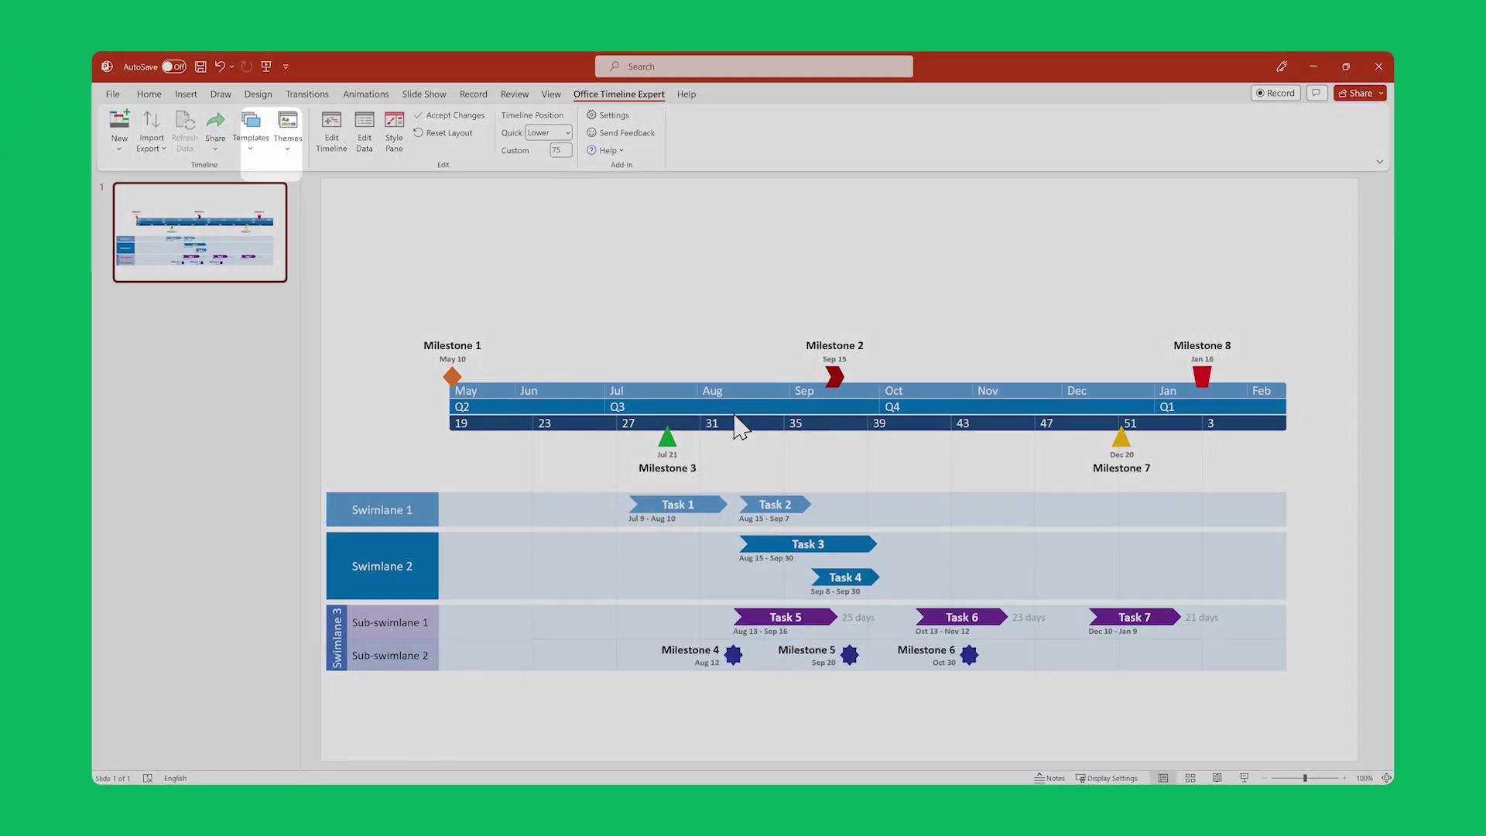
Create a timeline slide from the Engineering swimlane template, then save it as a template.
click(256, 151)
click(260, 161)
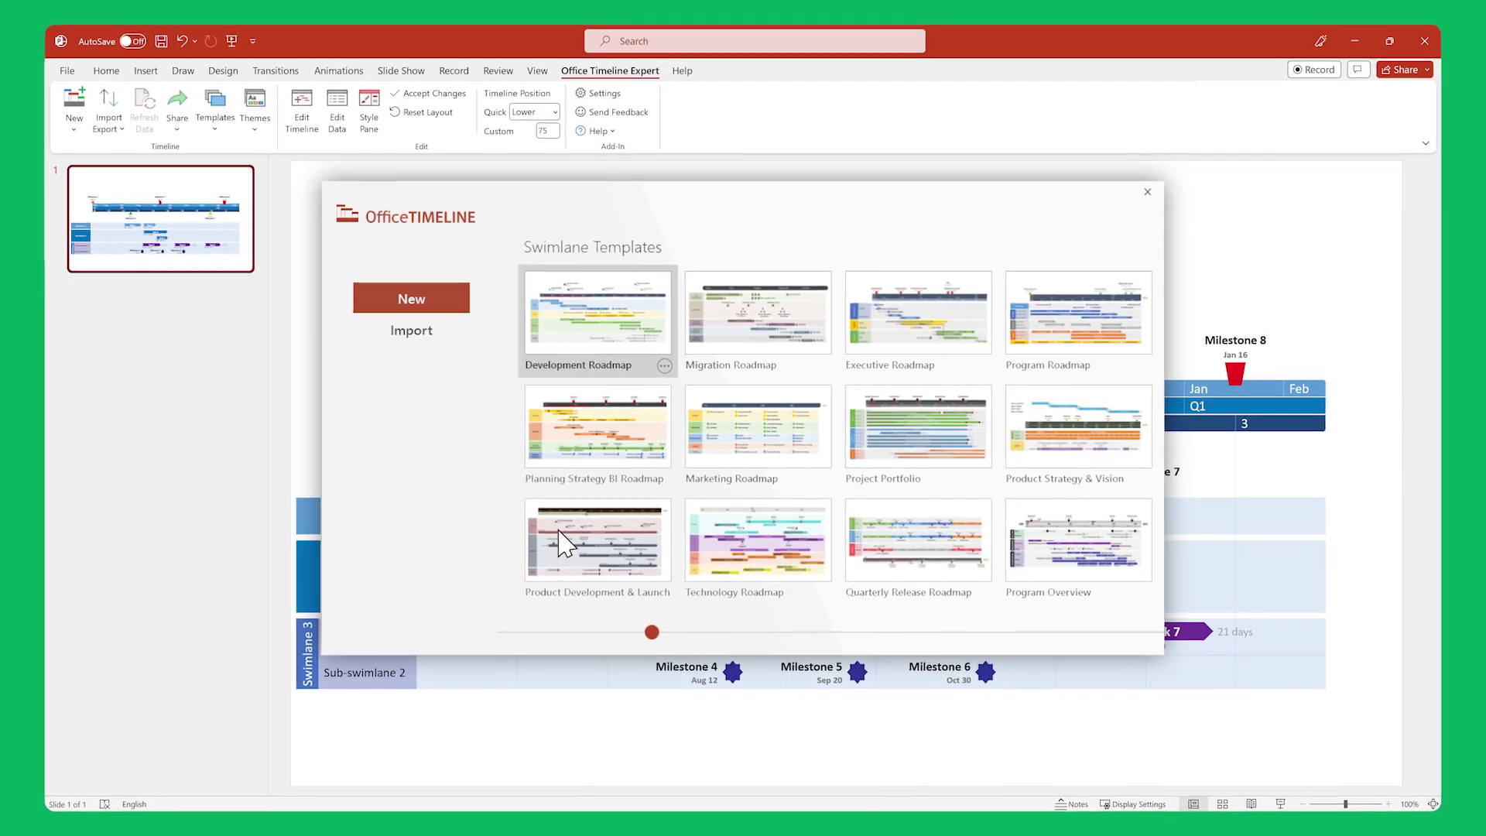
drag(654, 624, 775, 638)
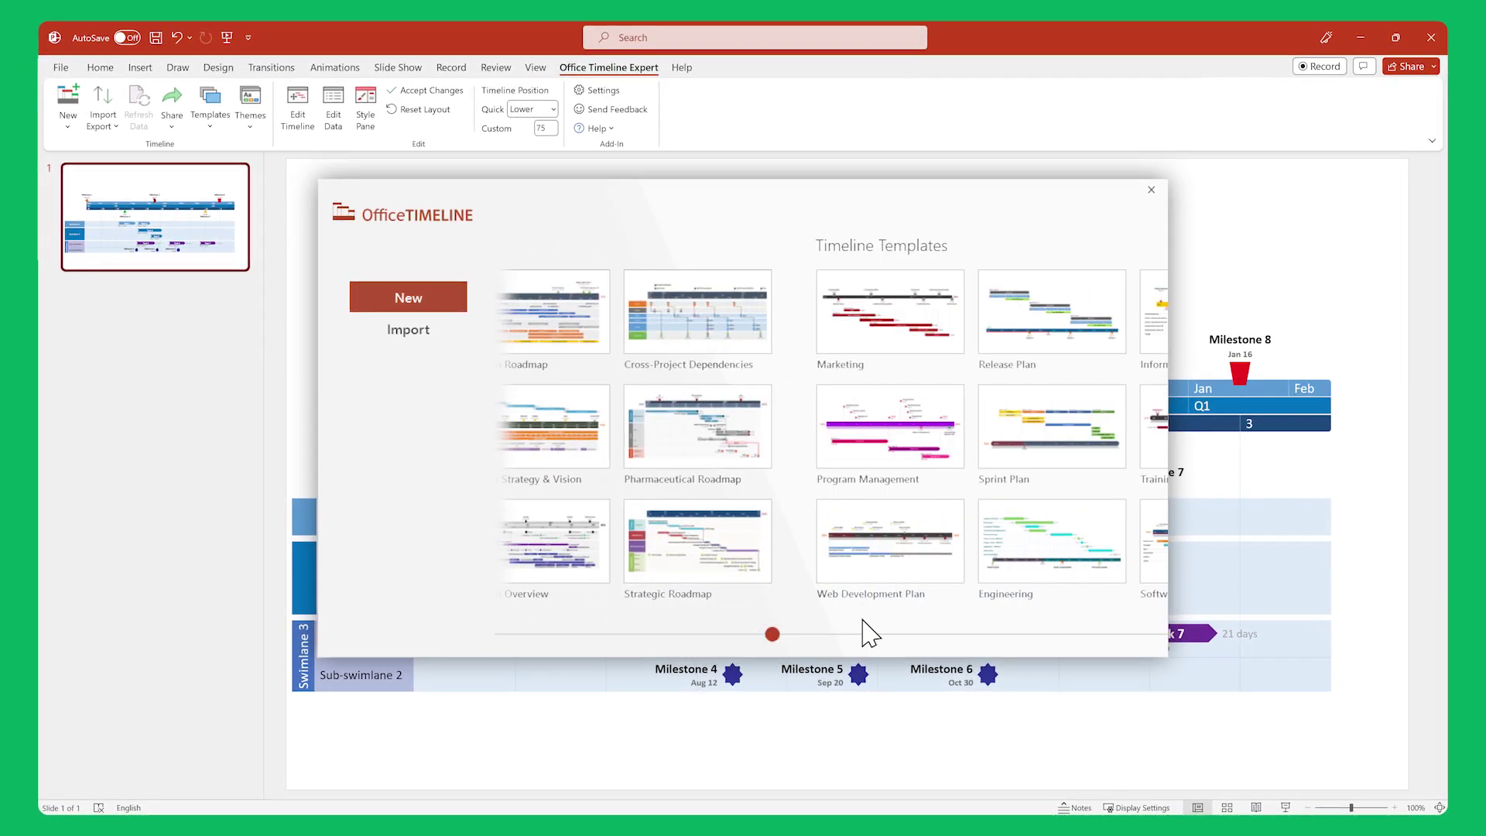
click(1049, 596)
click(1030, 624)
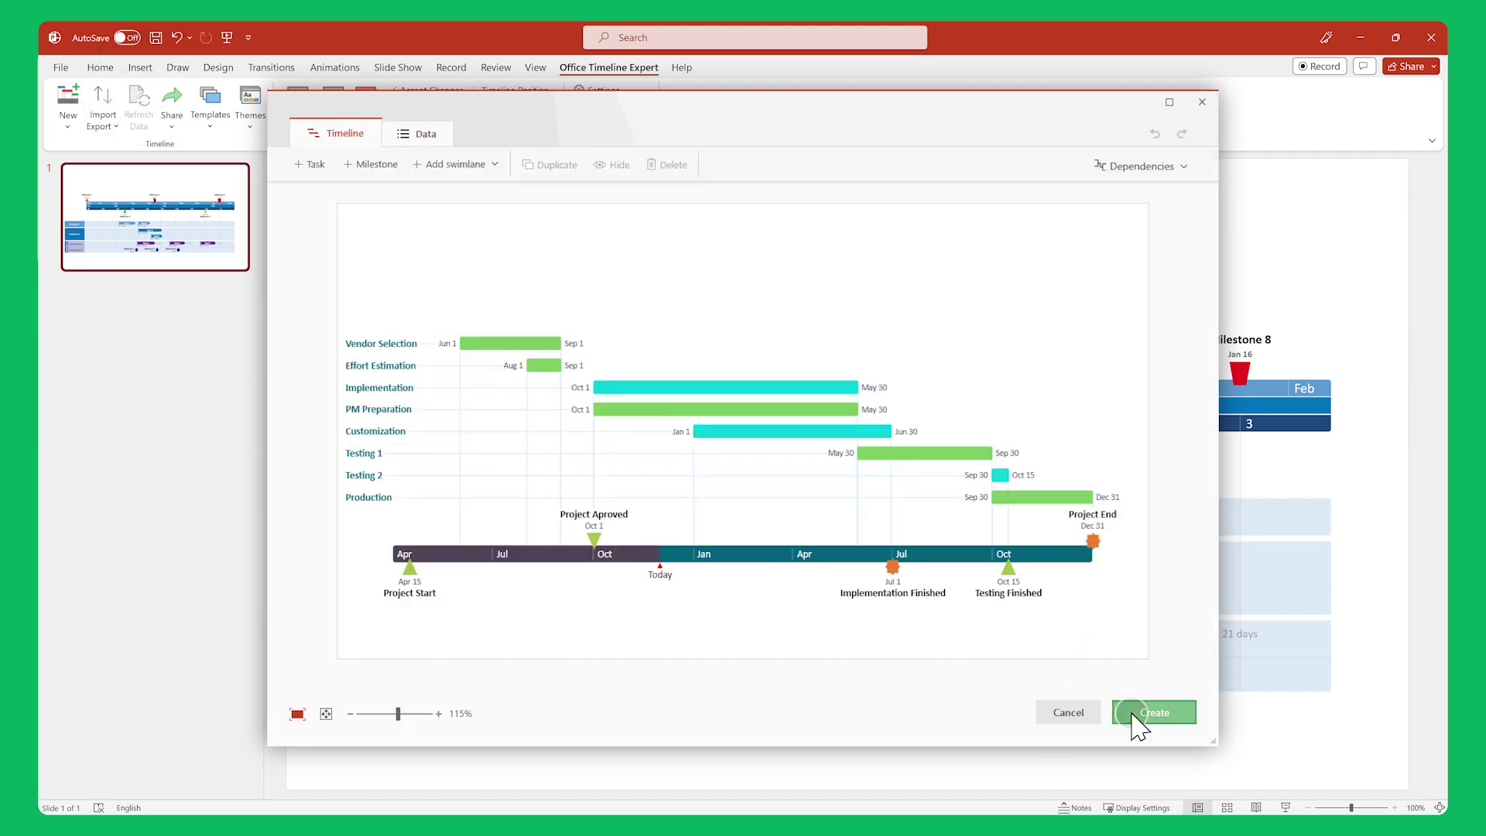
click(1136, 716)
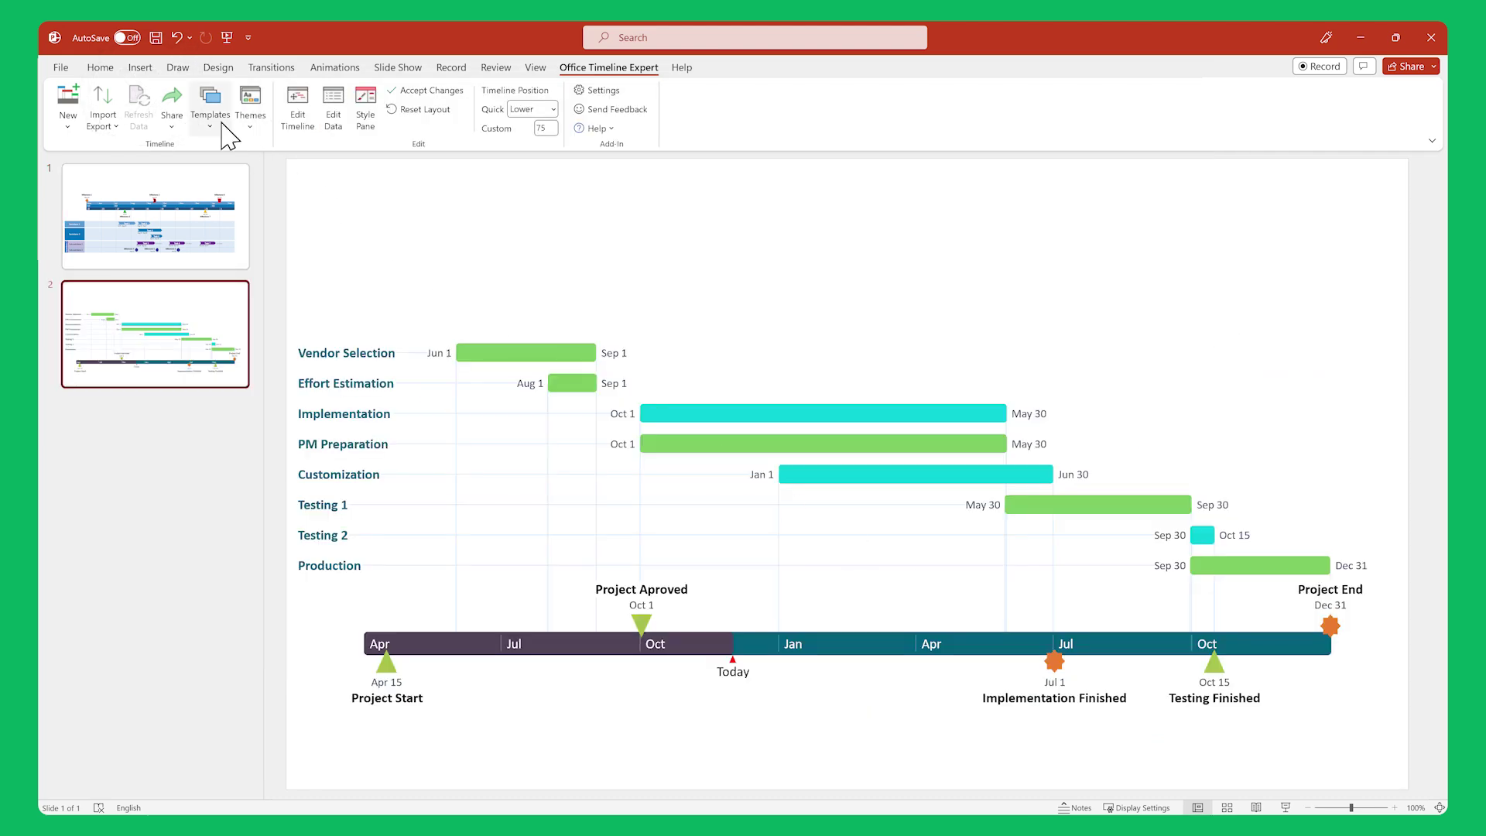
click(257, 193)
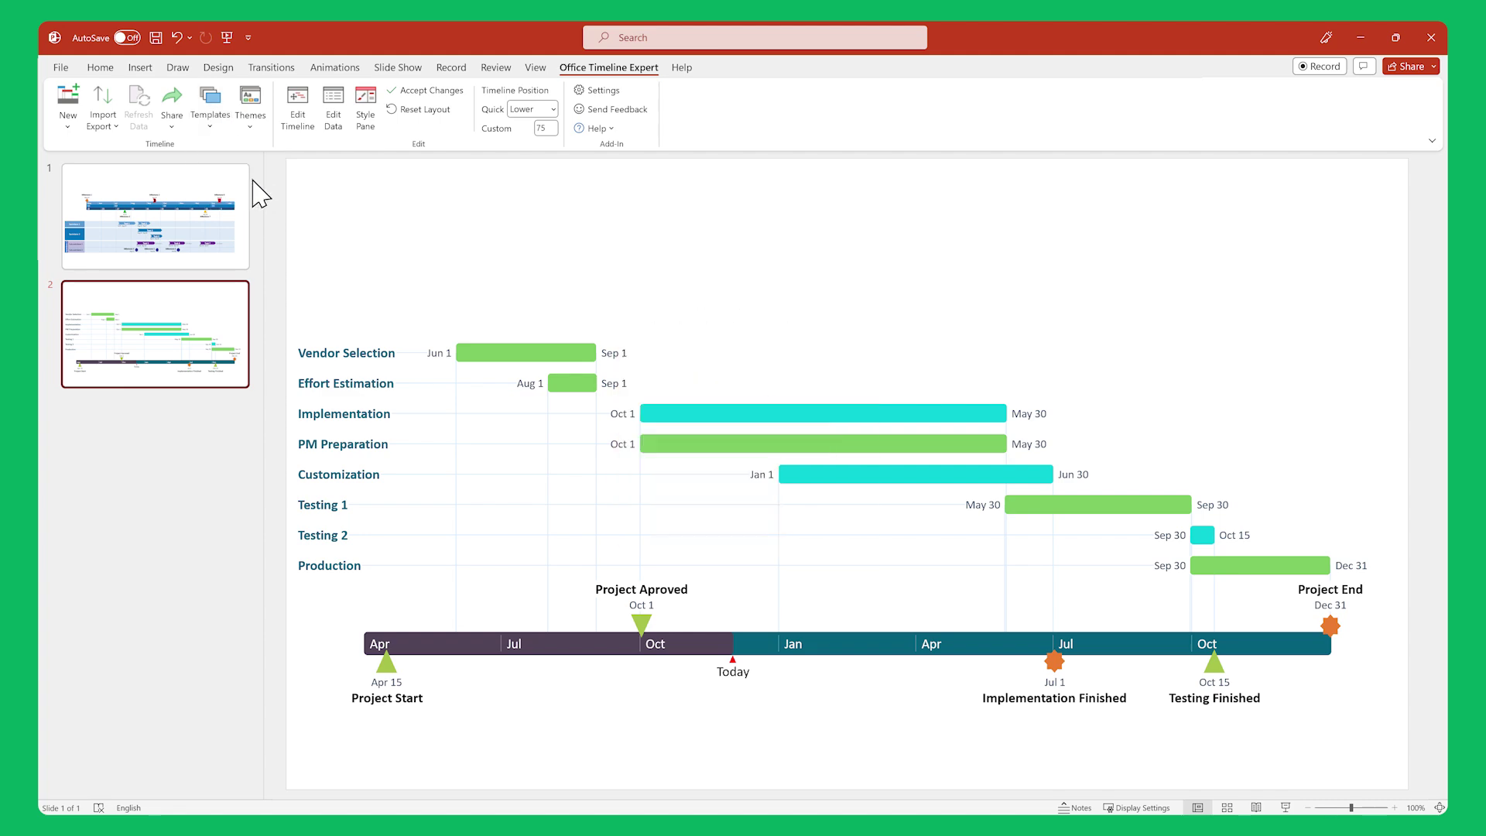
click(217, 149)
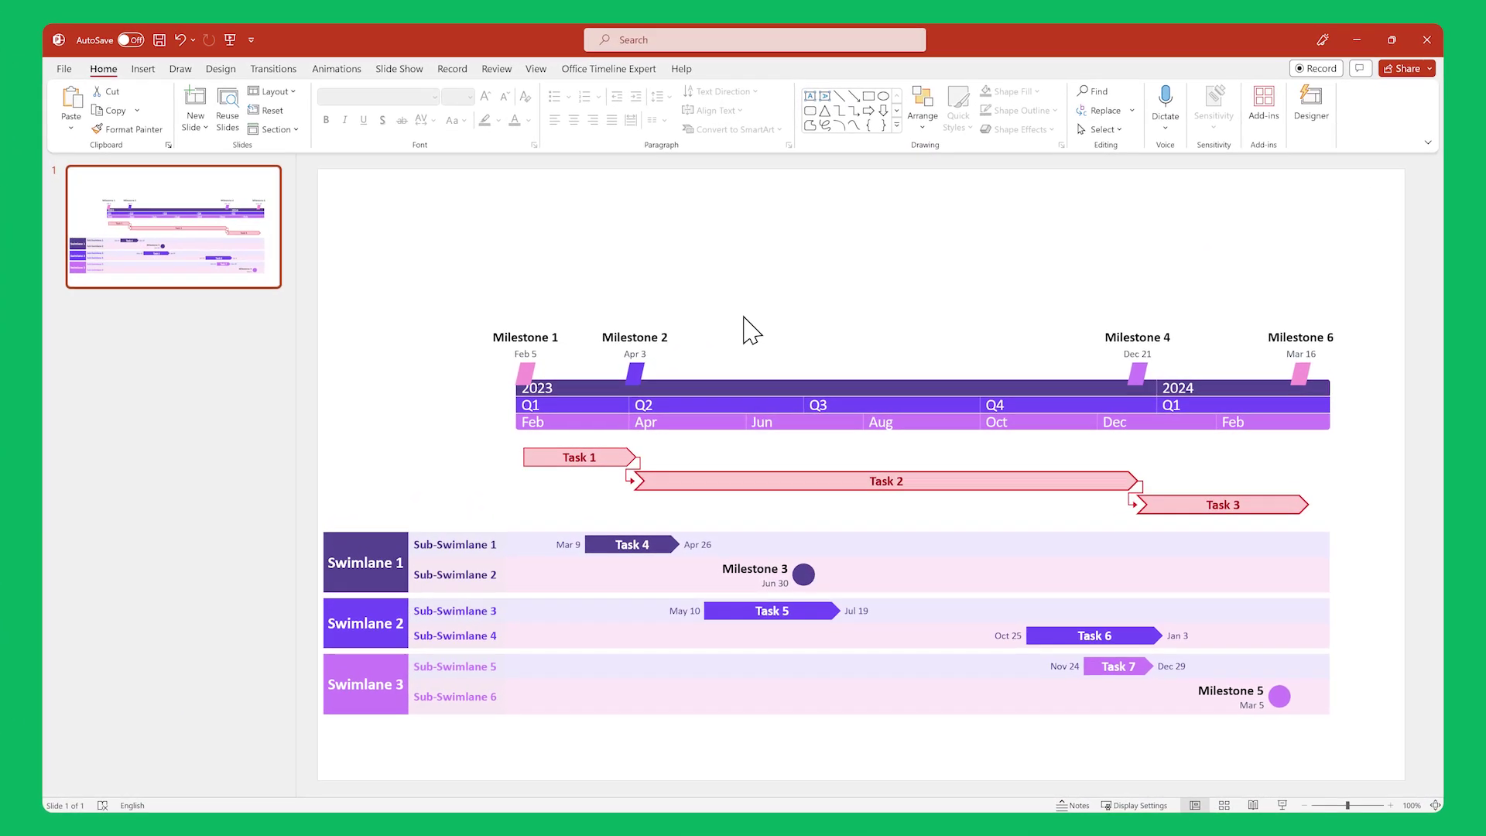
Start a new Office Timeline Expert timeline using the Timeline from Scratch option.
click(602, 67)
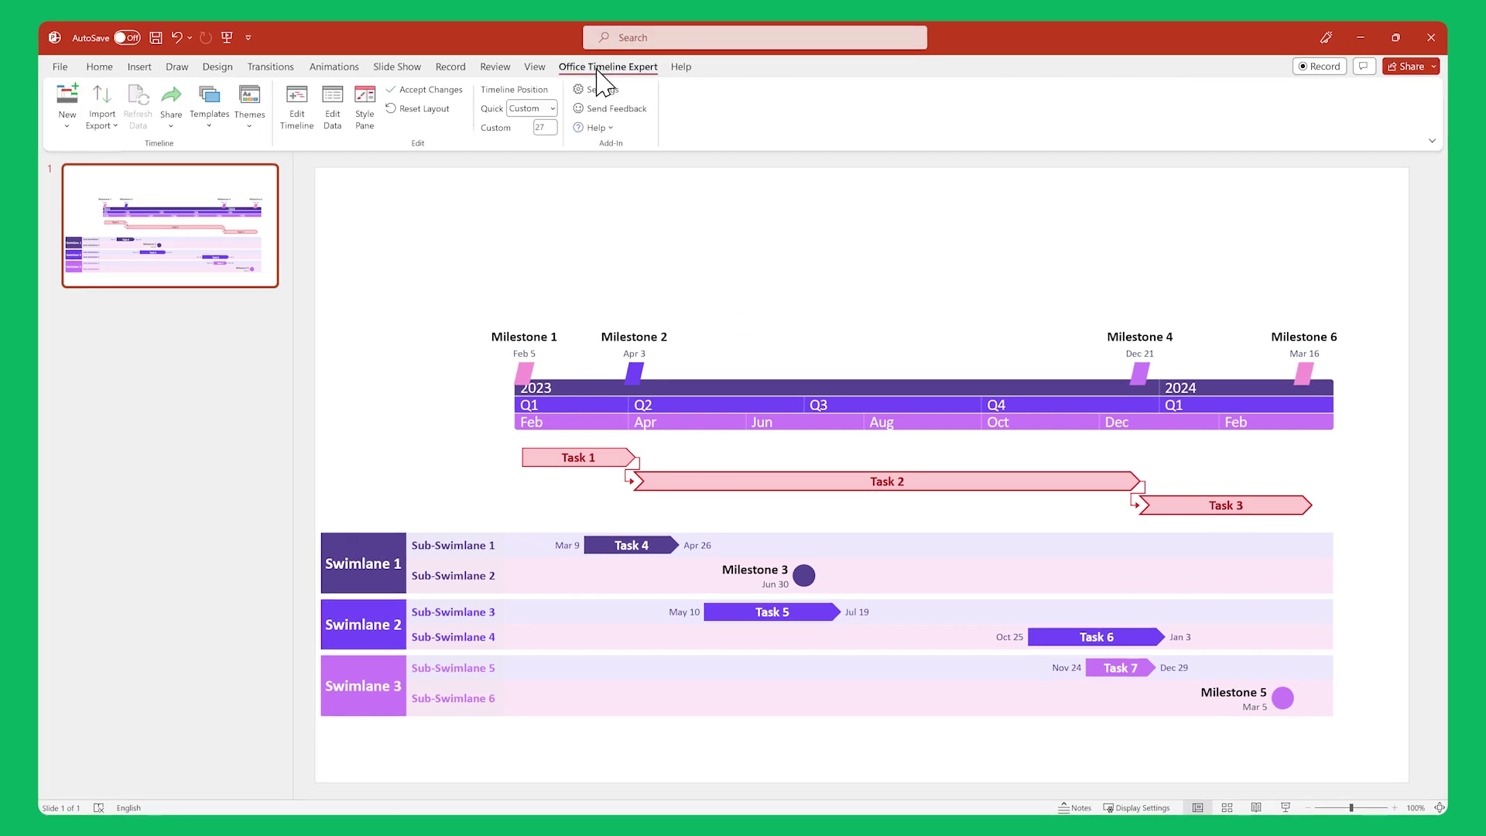
click(66, 105)
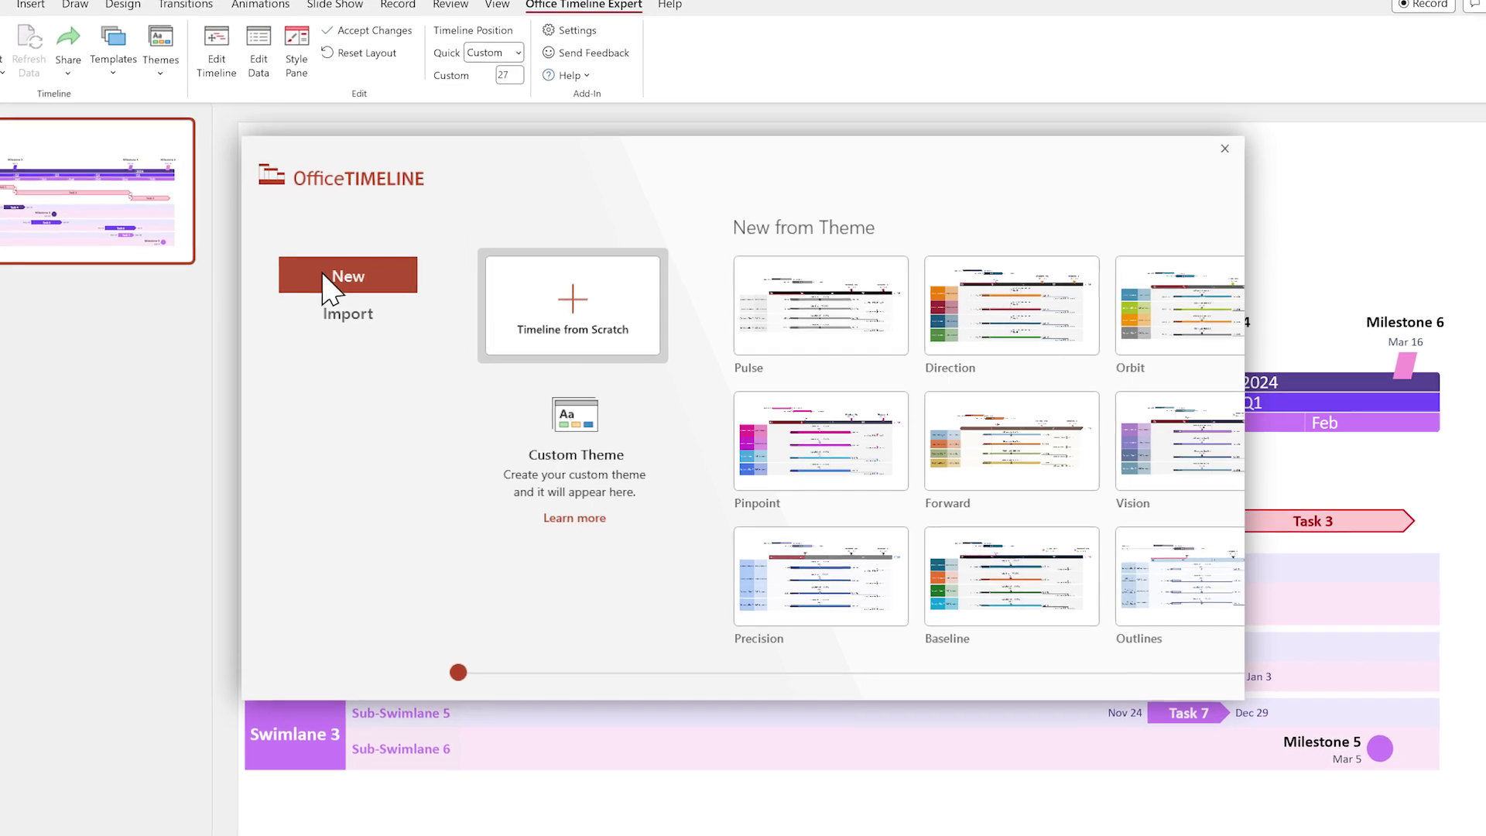
click(547, 358)
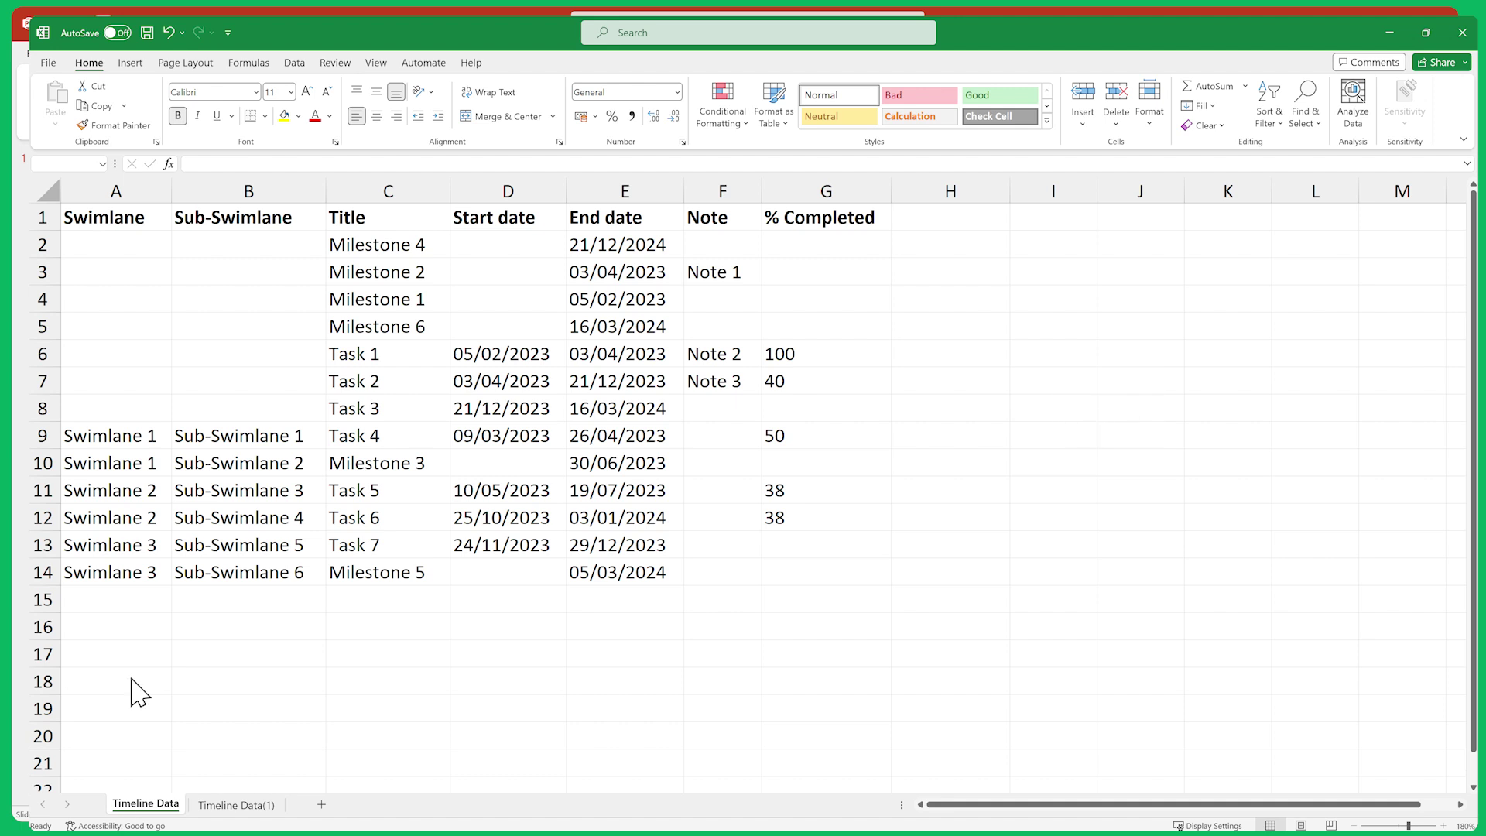
Select the Excel range A1:G14, including headers, and copy it.
click(109, 223)
shift+click(886, 582)
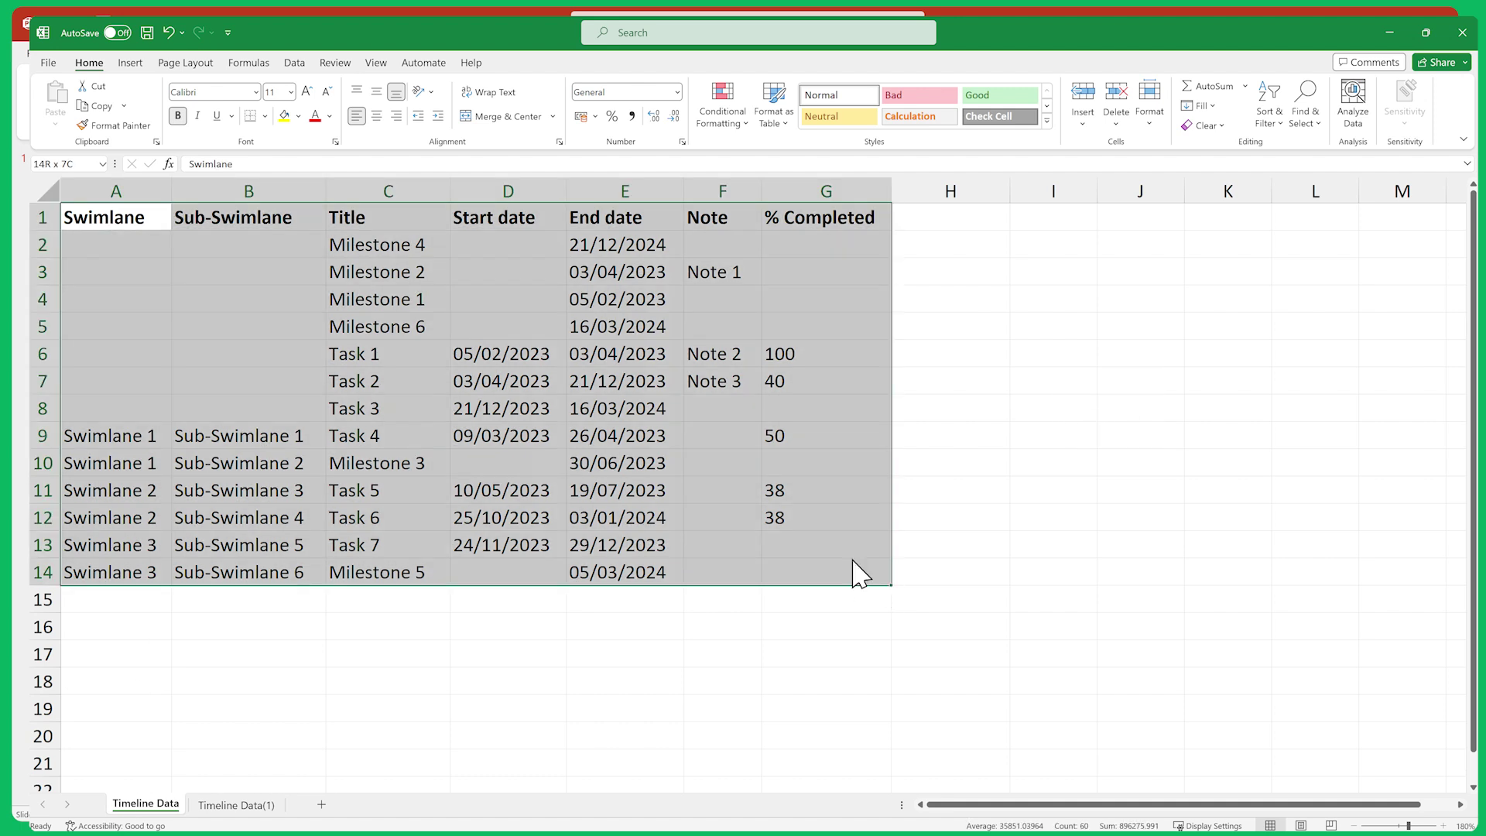
click(102, 106)
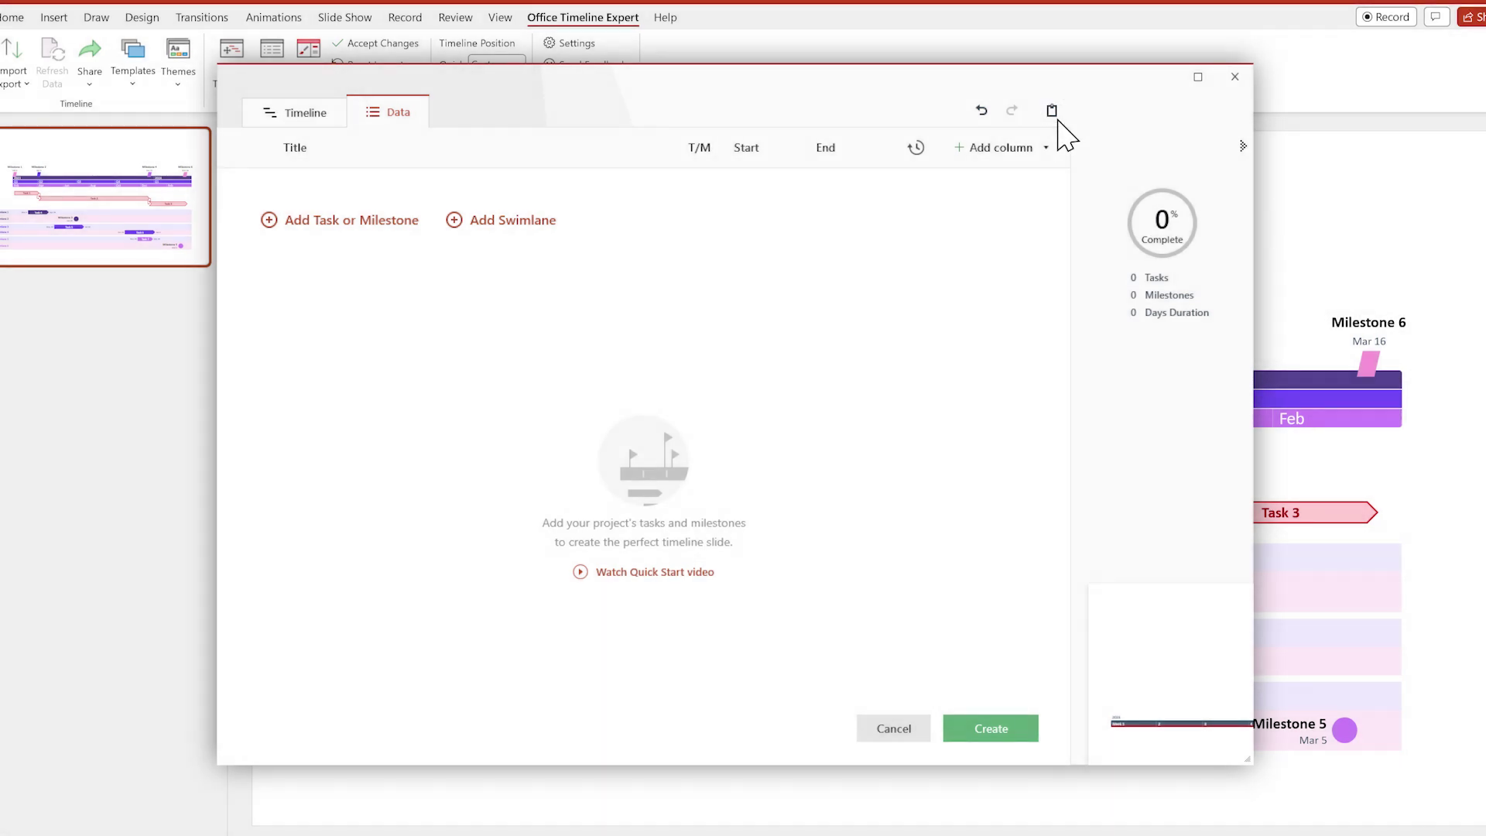
Paste the copied Excel rows into the Office Timeline Data list, giving 7 tasks and 6 milestones.
click(1052, 111)
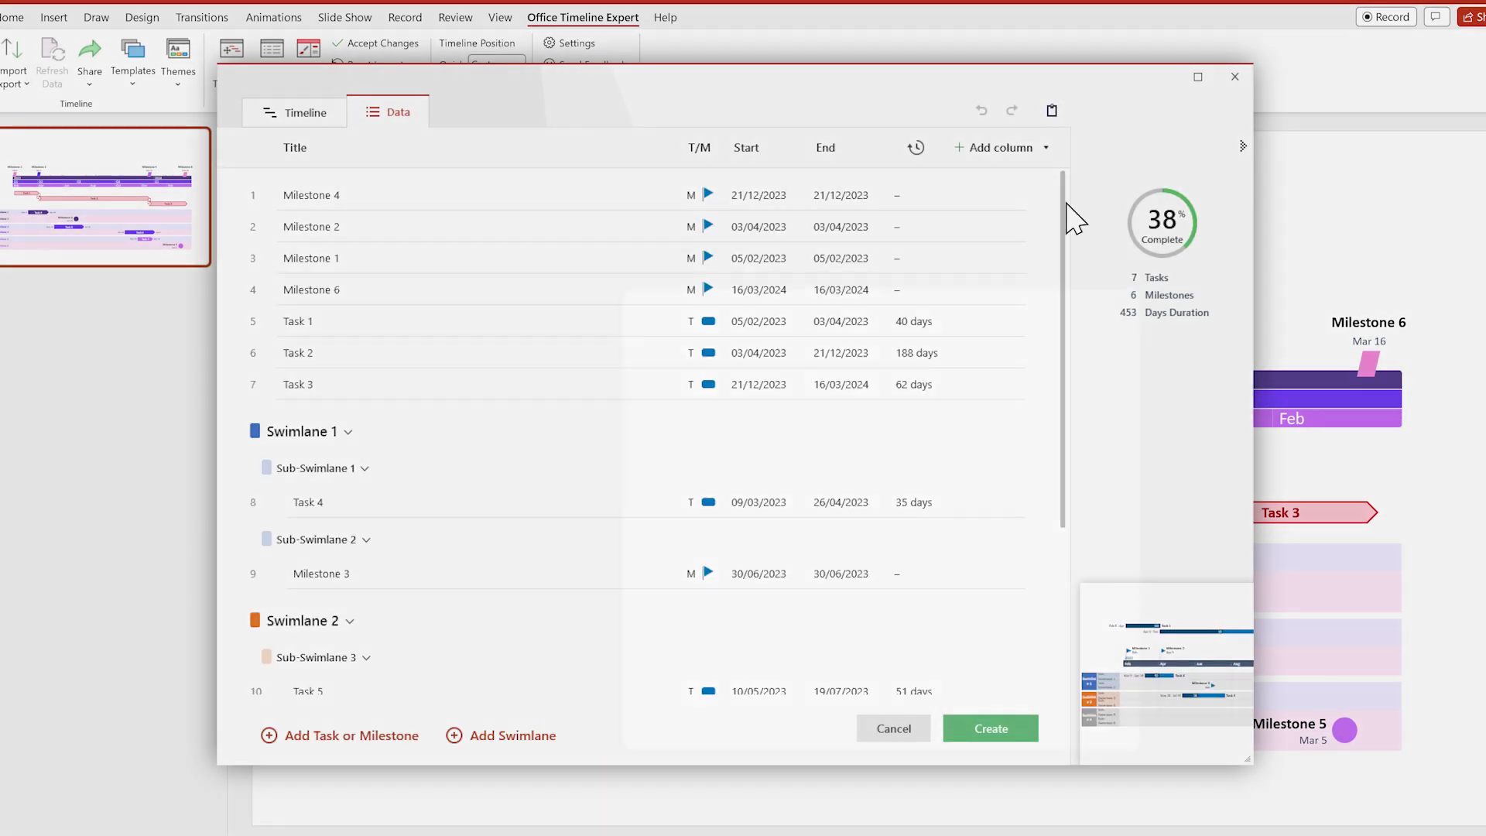
mouse_move(1112, 621)
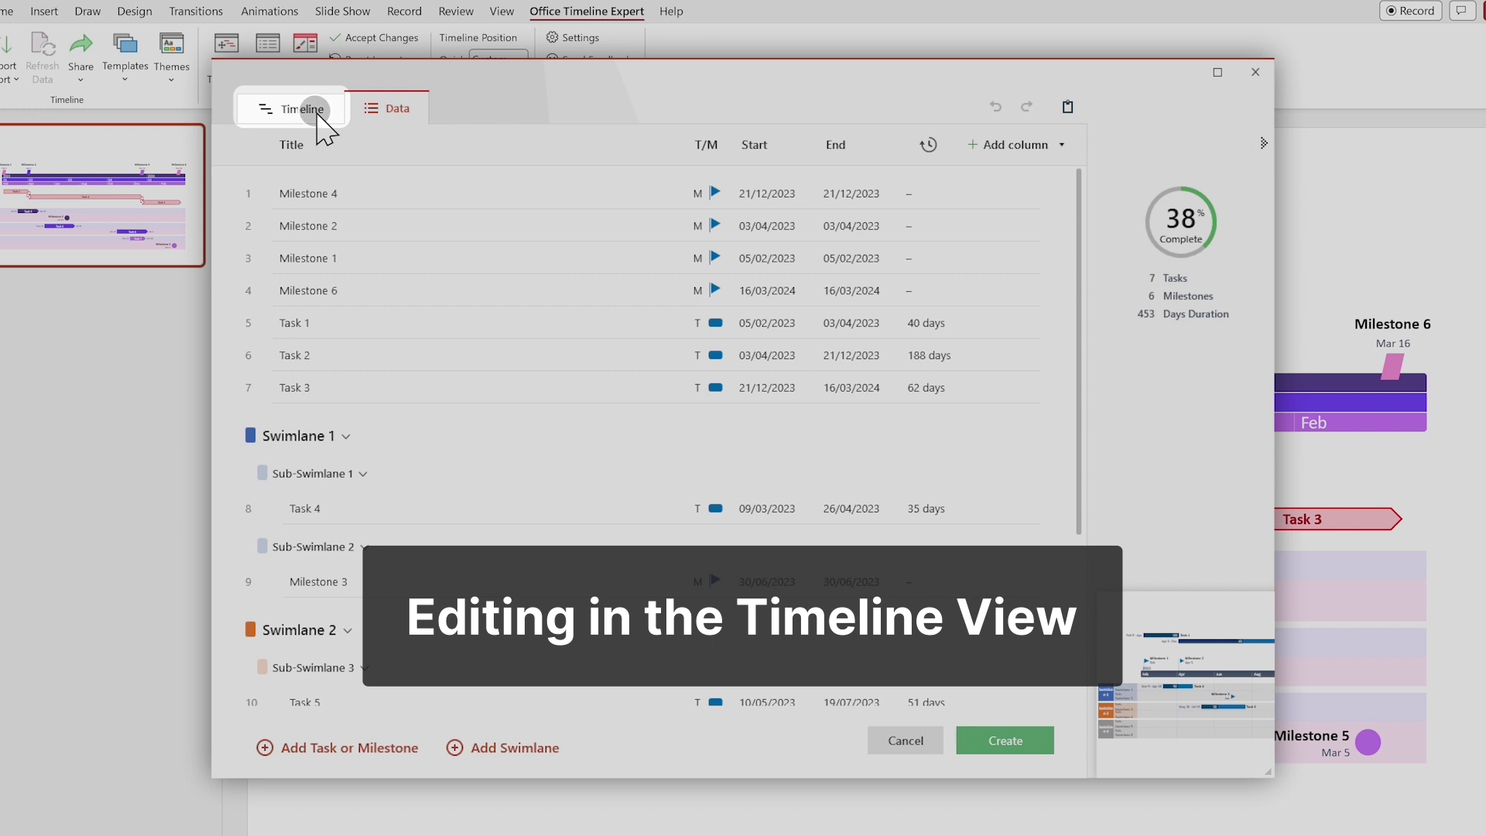
Widen the swimlane name column in the timeline preview so labels fit.
click(319, 112)
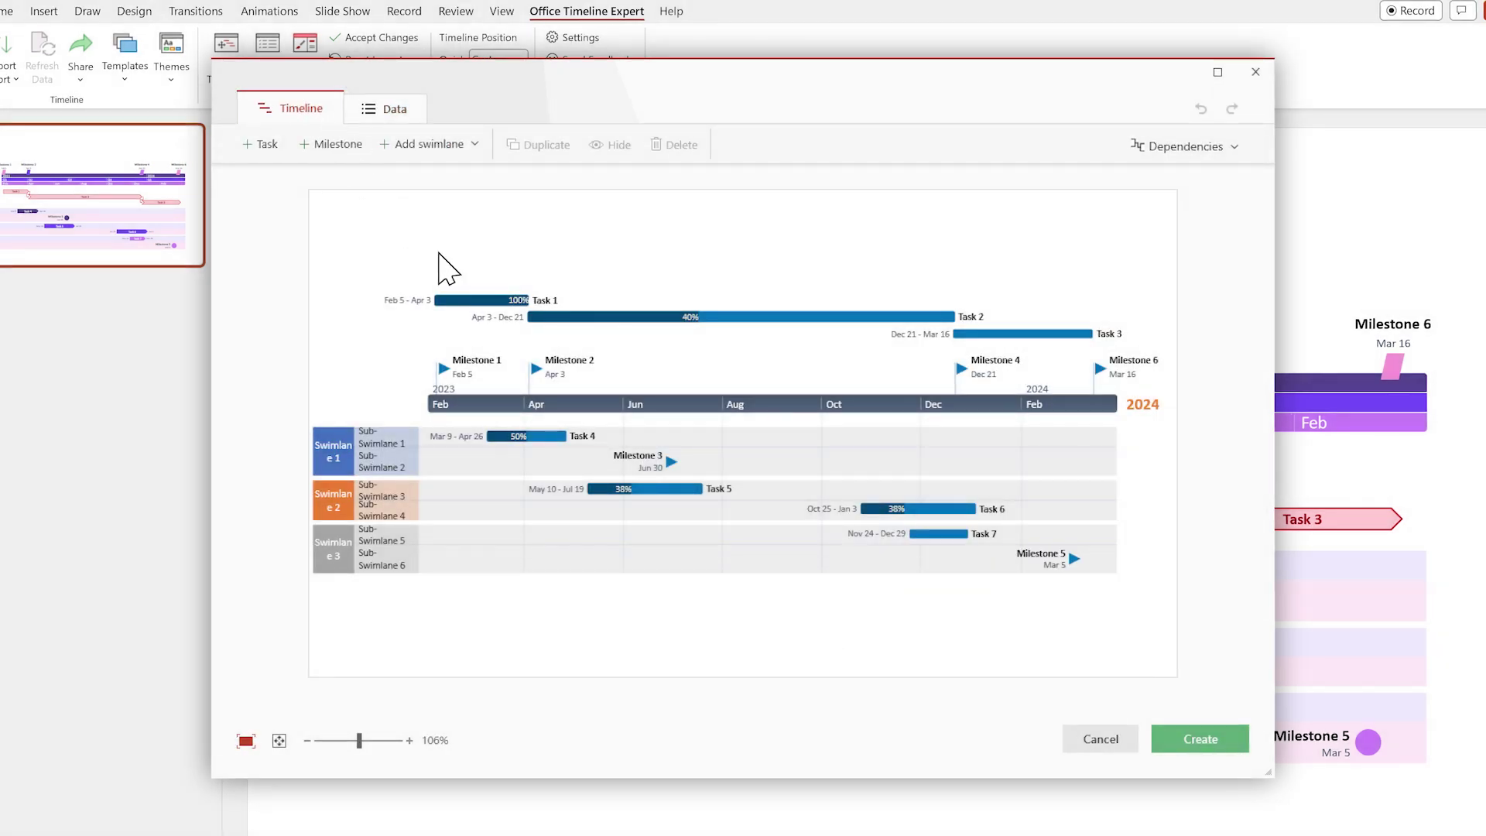
click(351, 455)
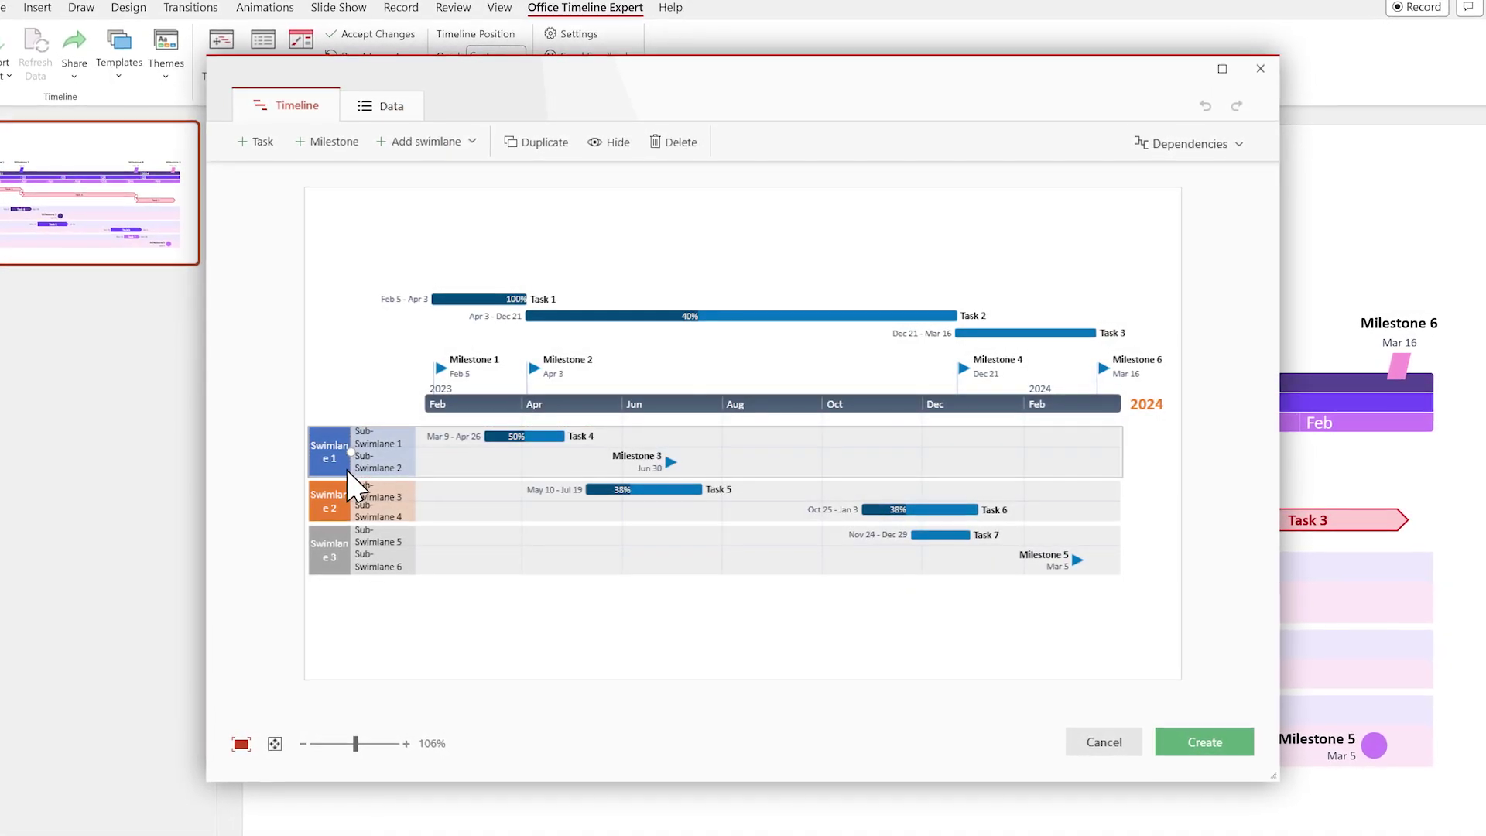
drag(353, 457, 454, 454)
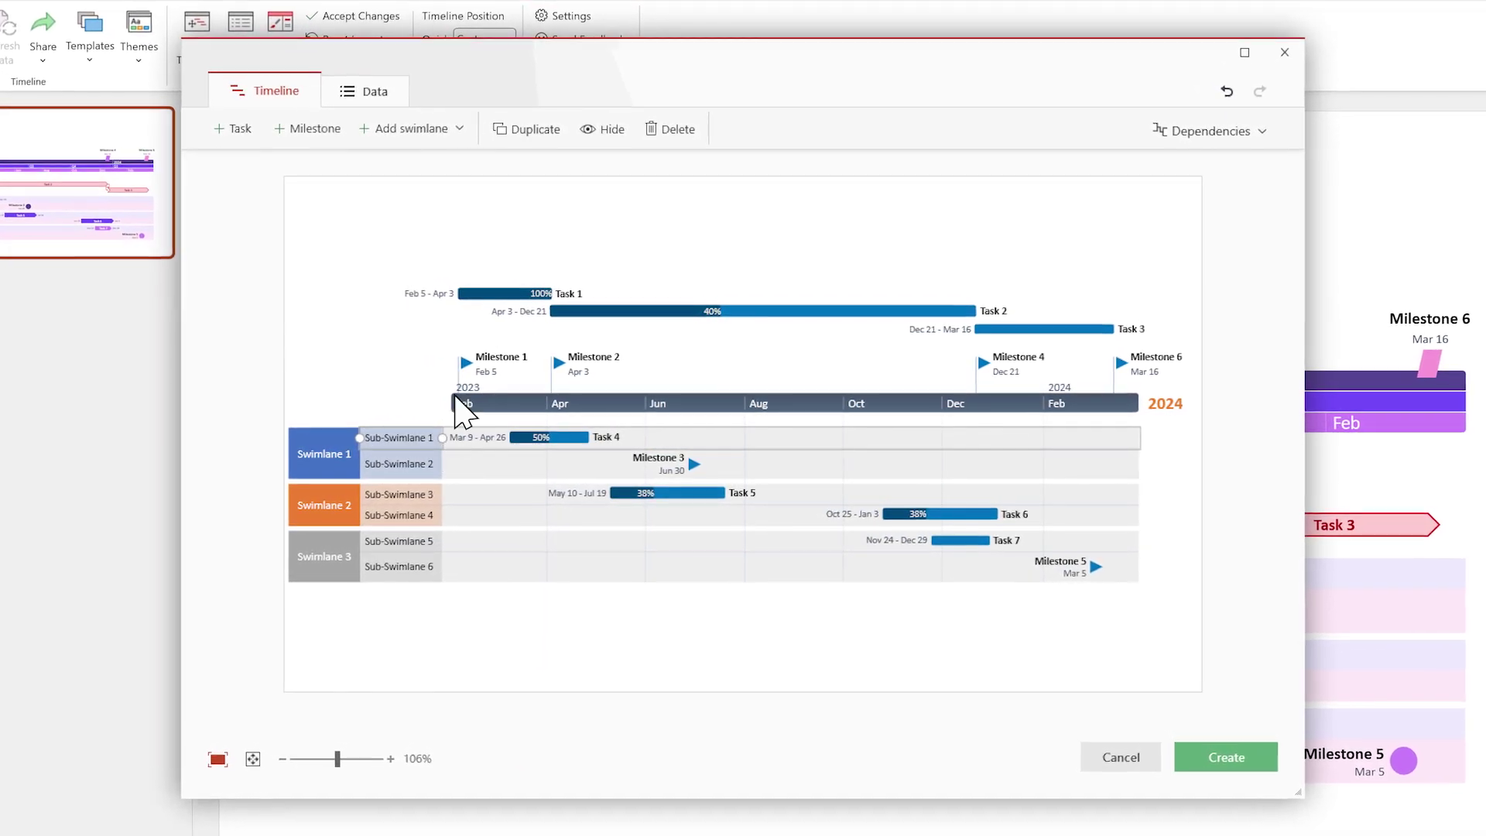
Group Tasks 1–3 into one row below the timescale and create the timeline on slide 2.
drag(480, 294, 487, 325)
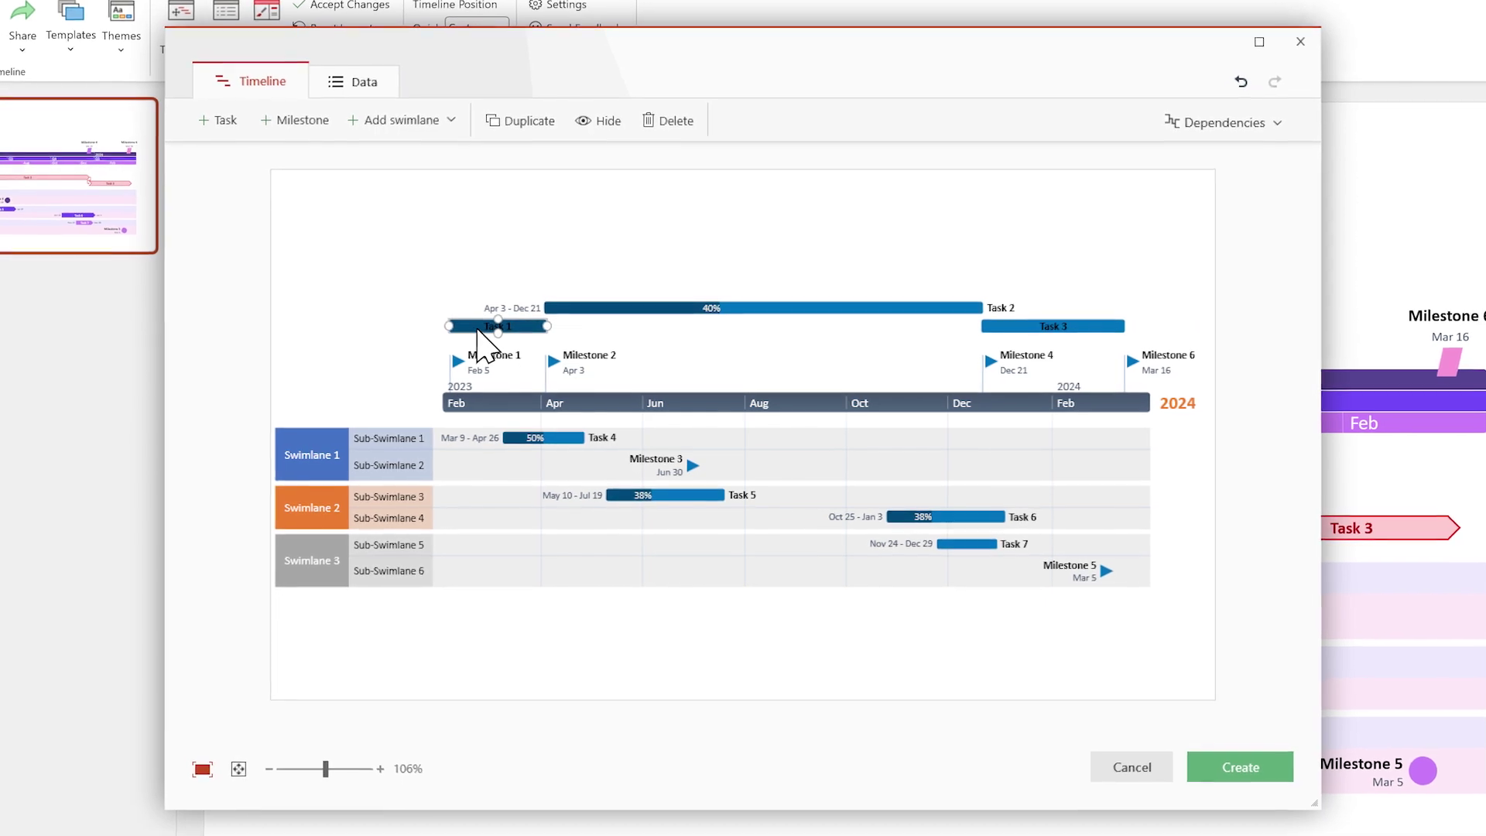
click(616, 313)
drag(615, 312, 640, 346)
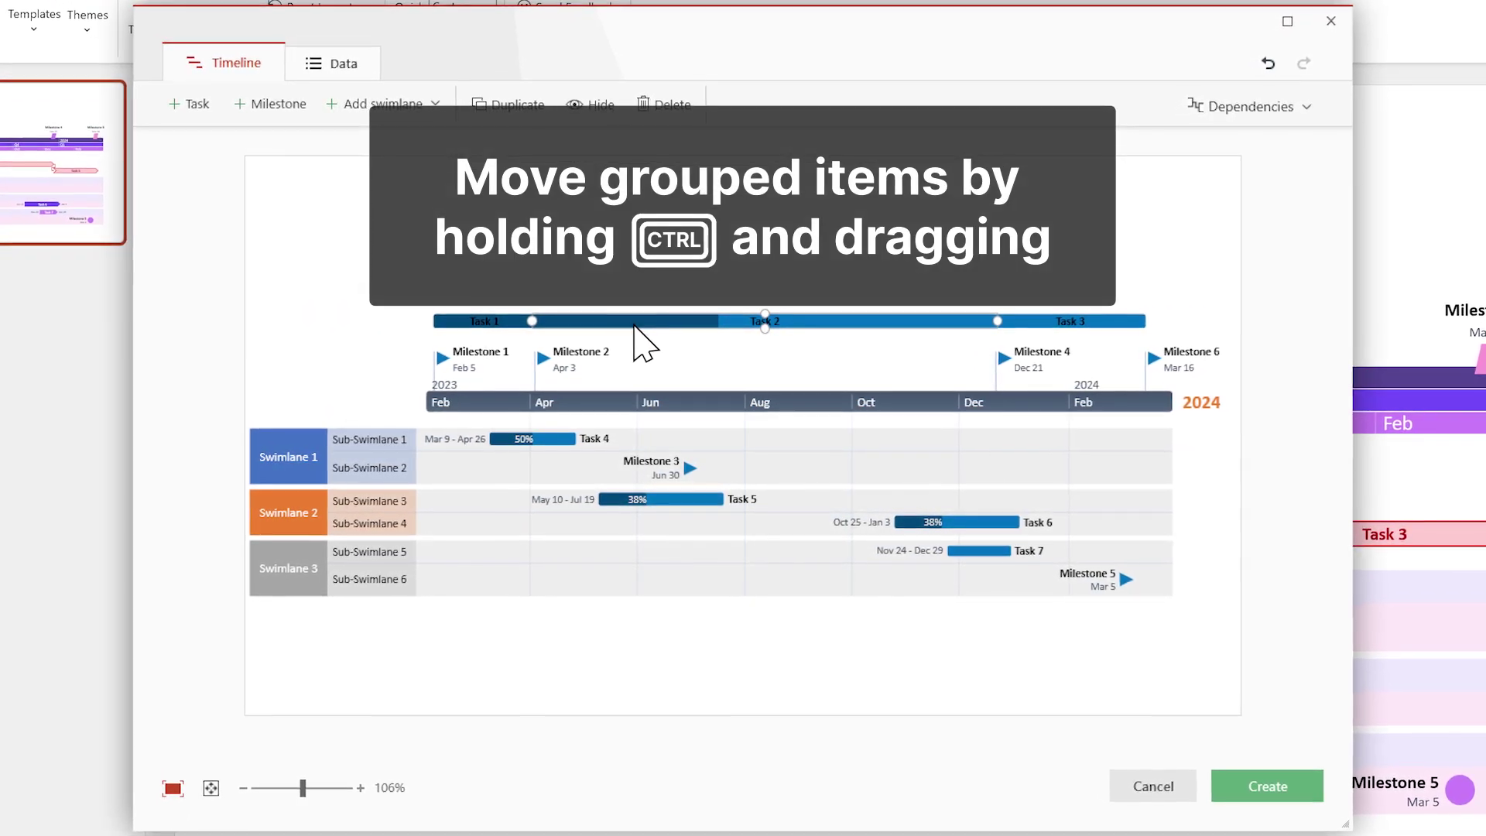
click(636, 326)
drag(635, 332, 642, 459)
click(680, 403)
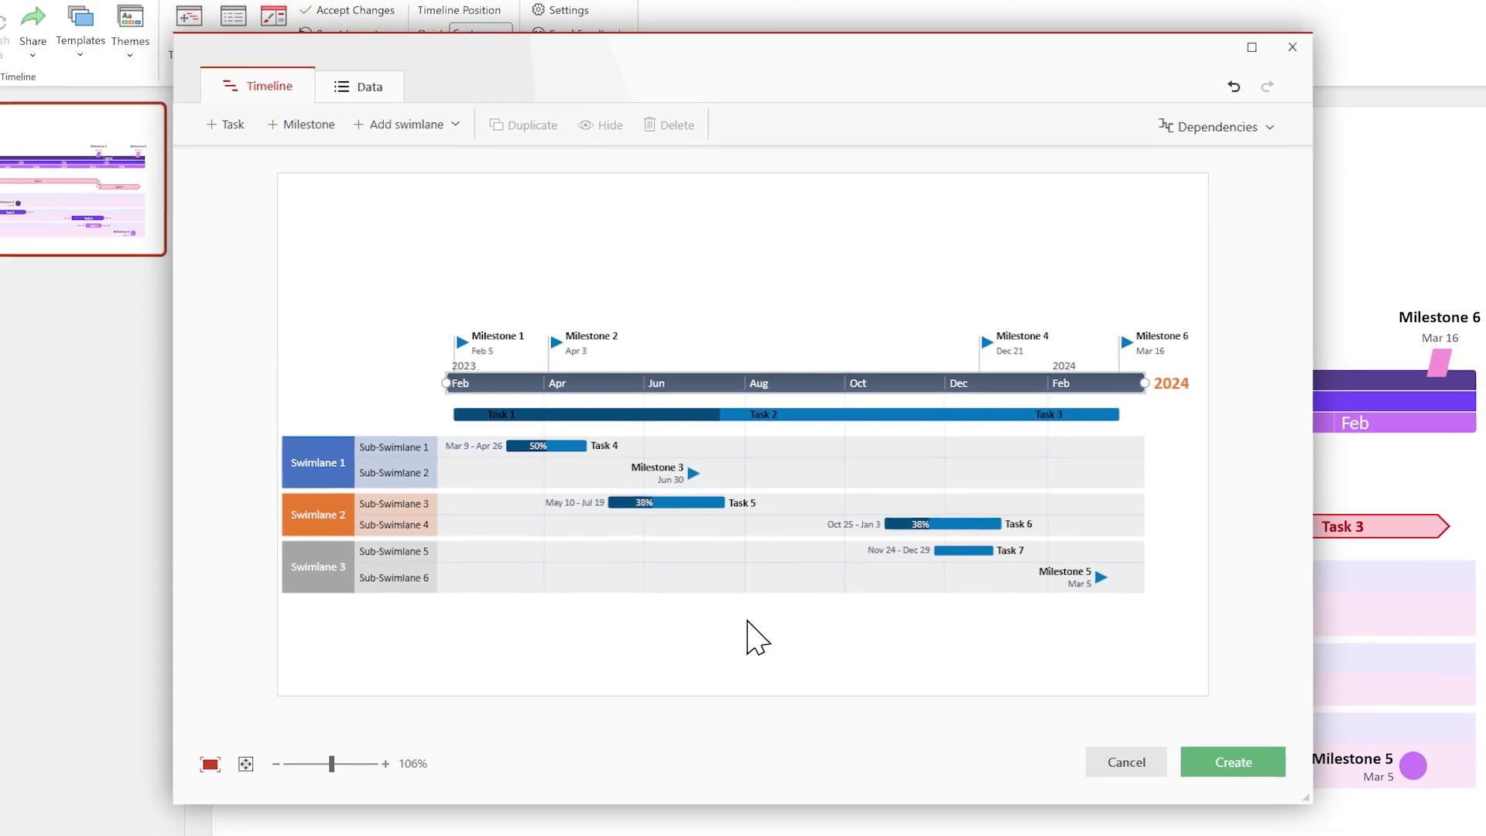
click(1182, 753)
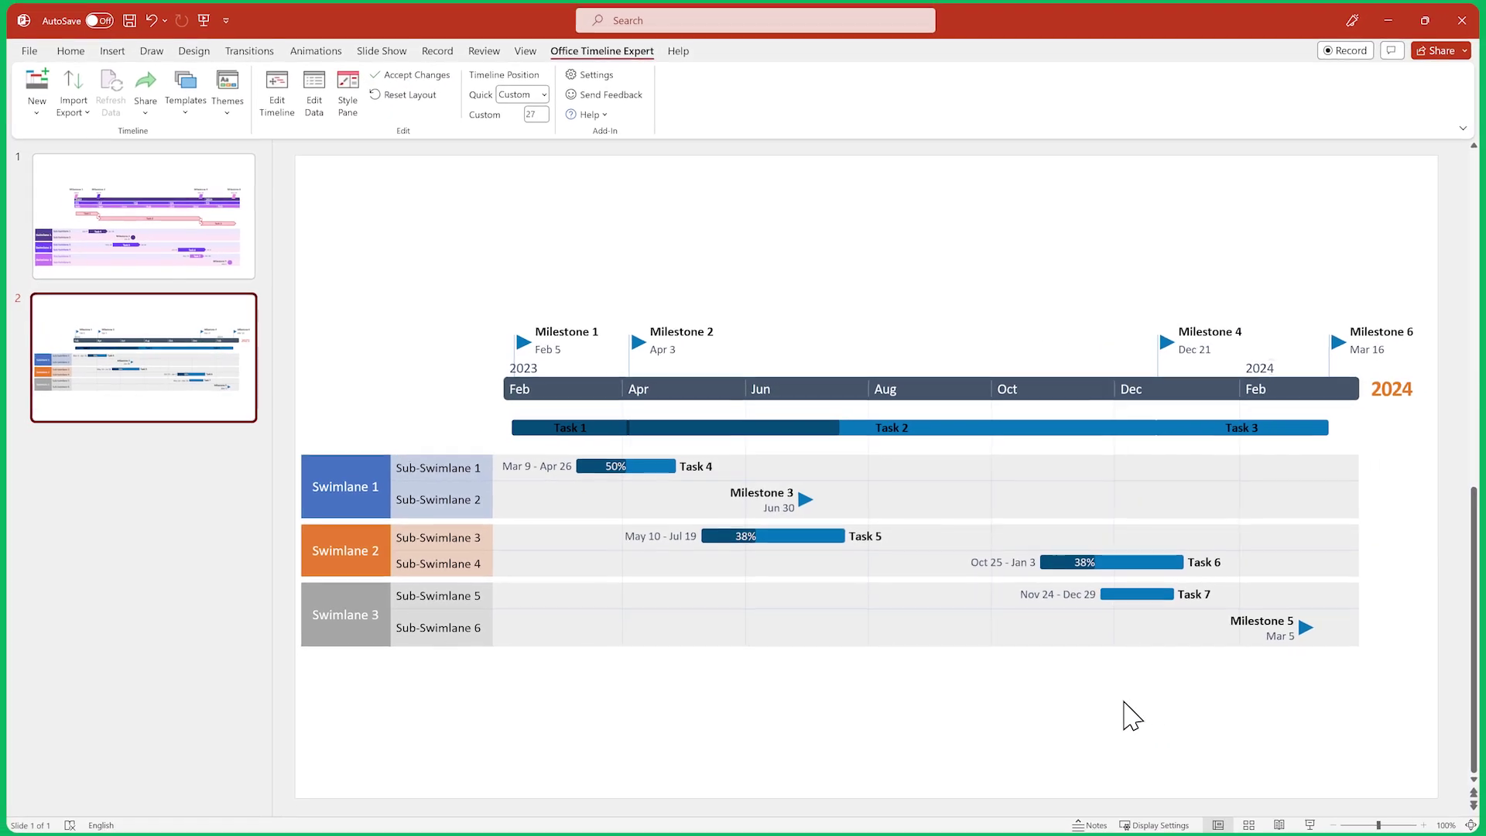
Style the Task 4 title as 12 pt white text placed inside its bar.
click(347, 99)
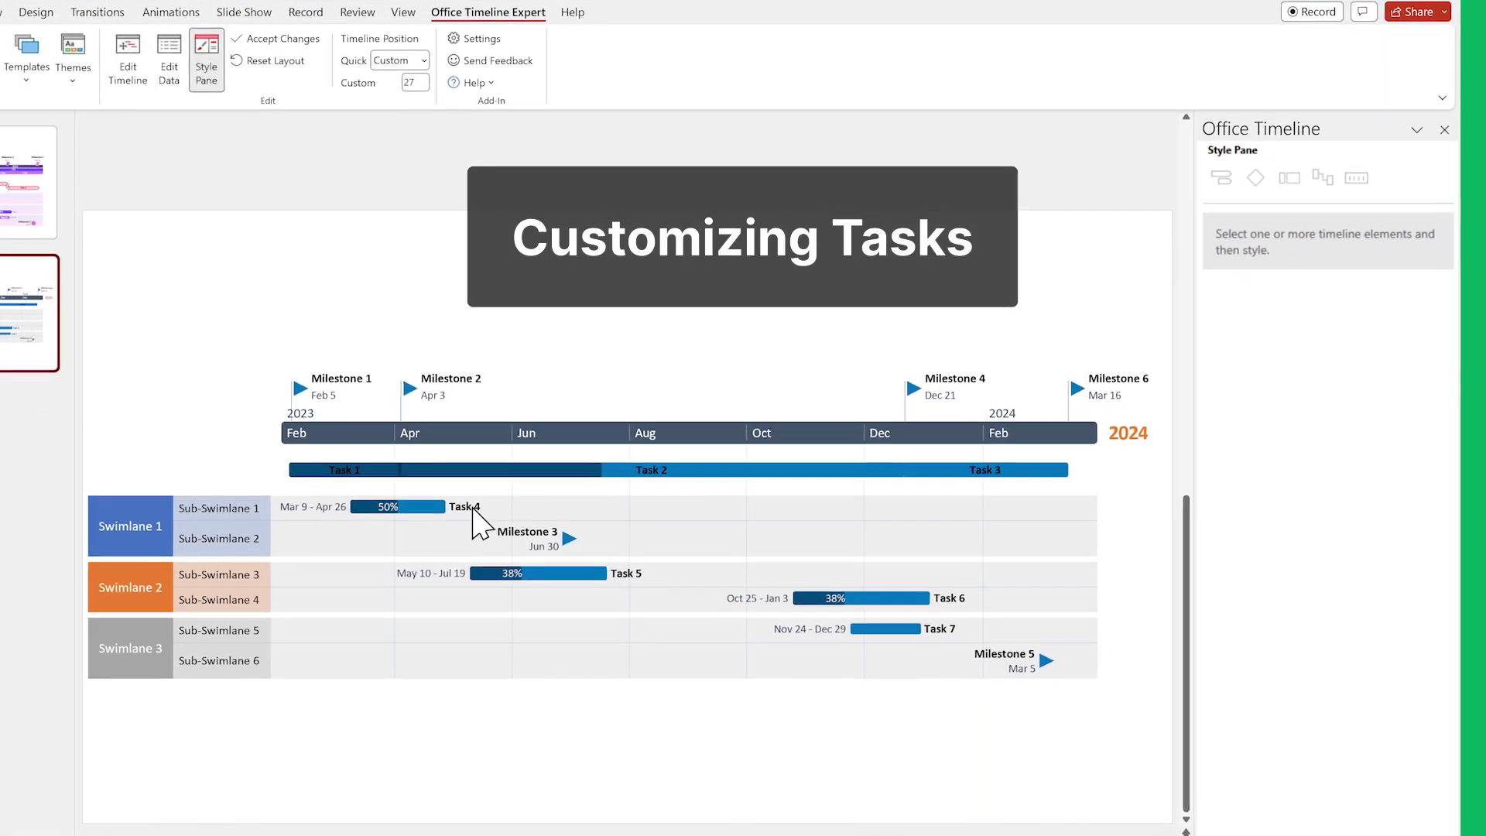
click(469, 508)
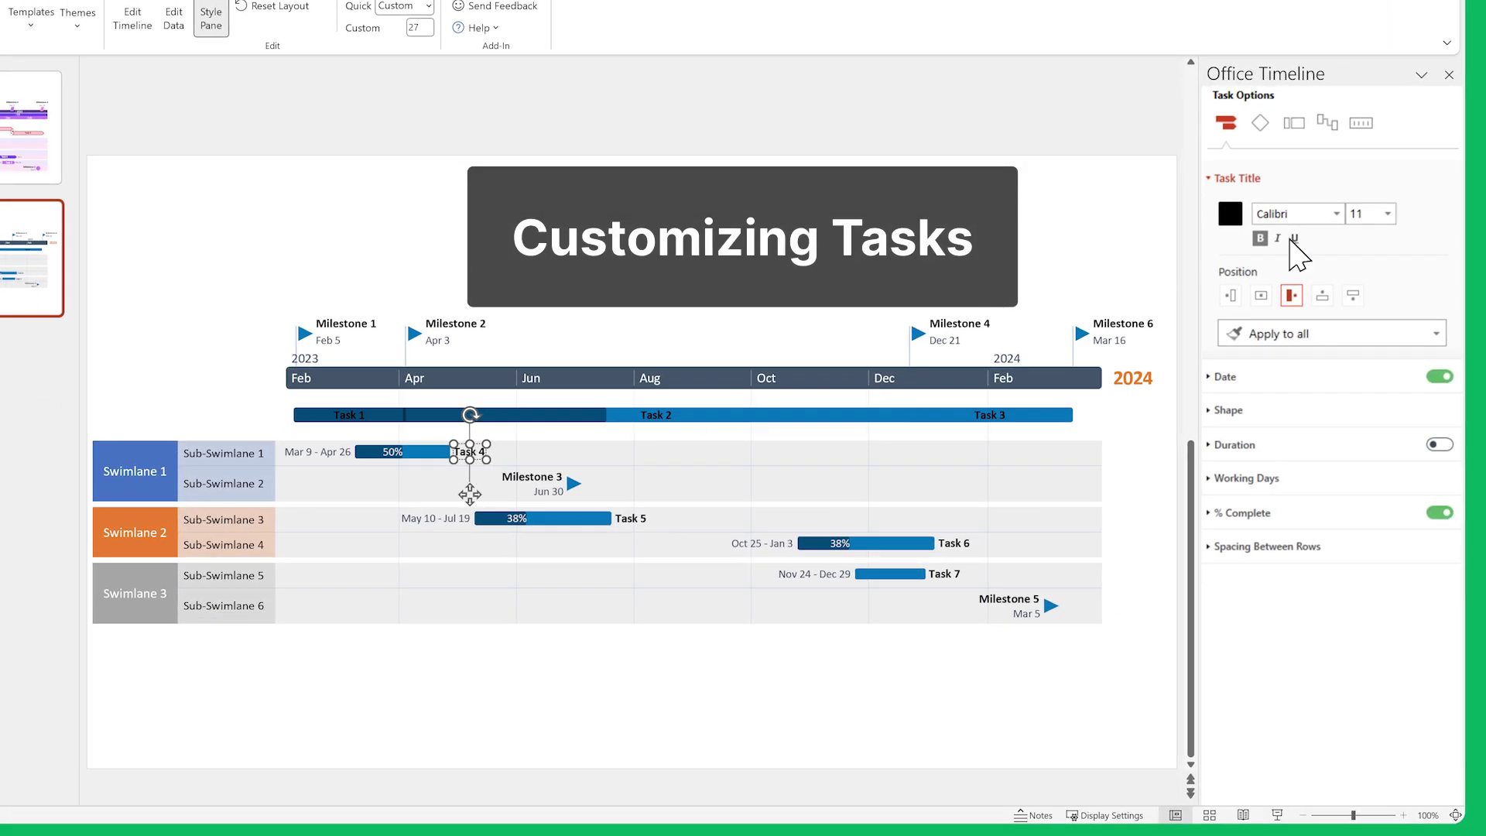
click(1364, 214)
text(12)
key(Return)
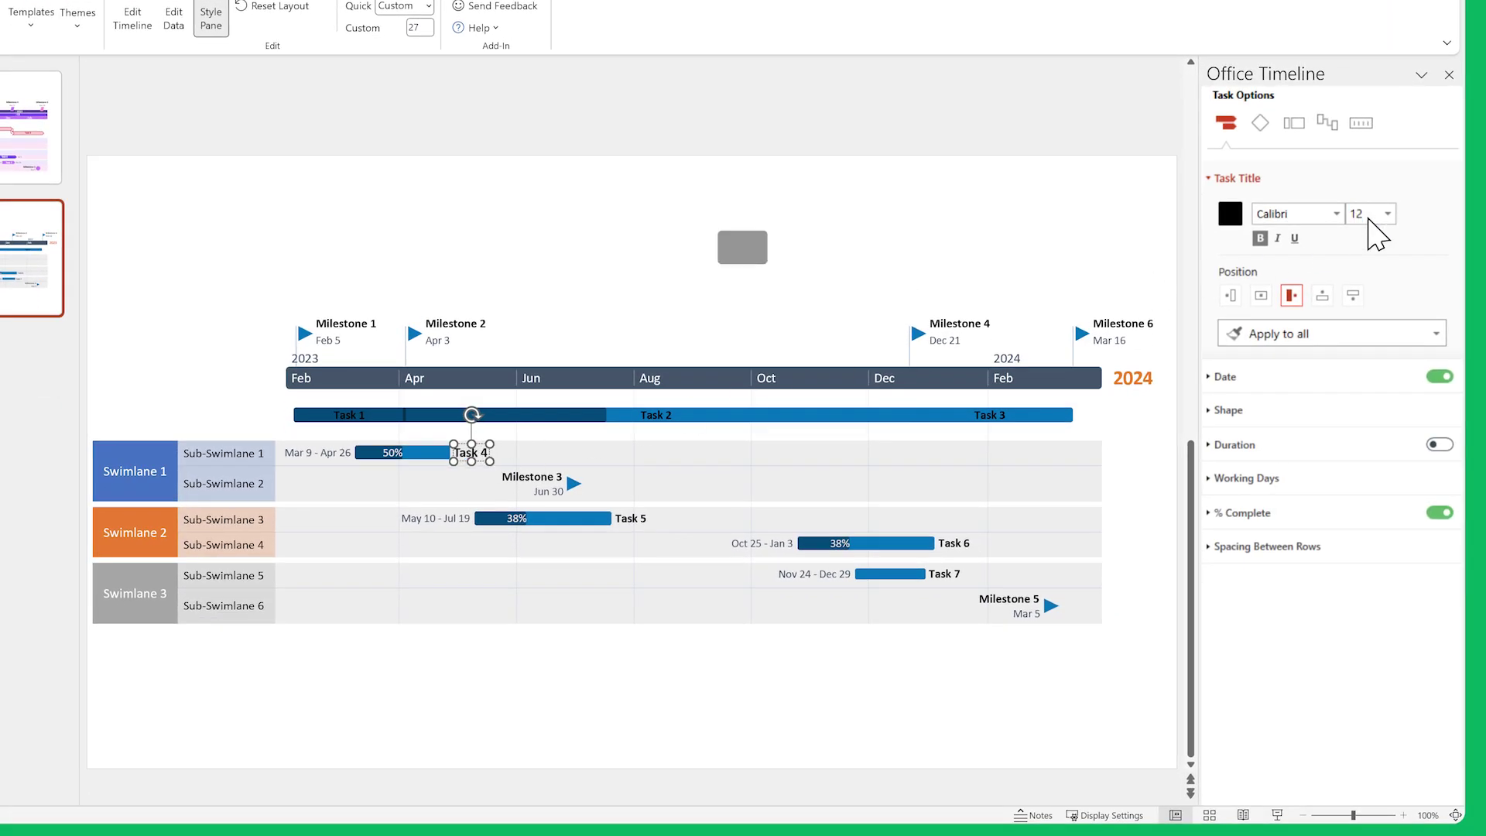
click(1261, 296)
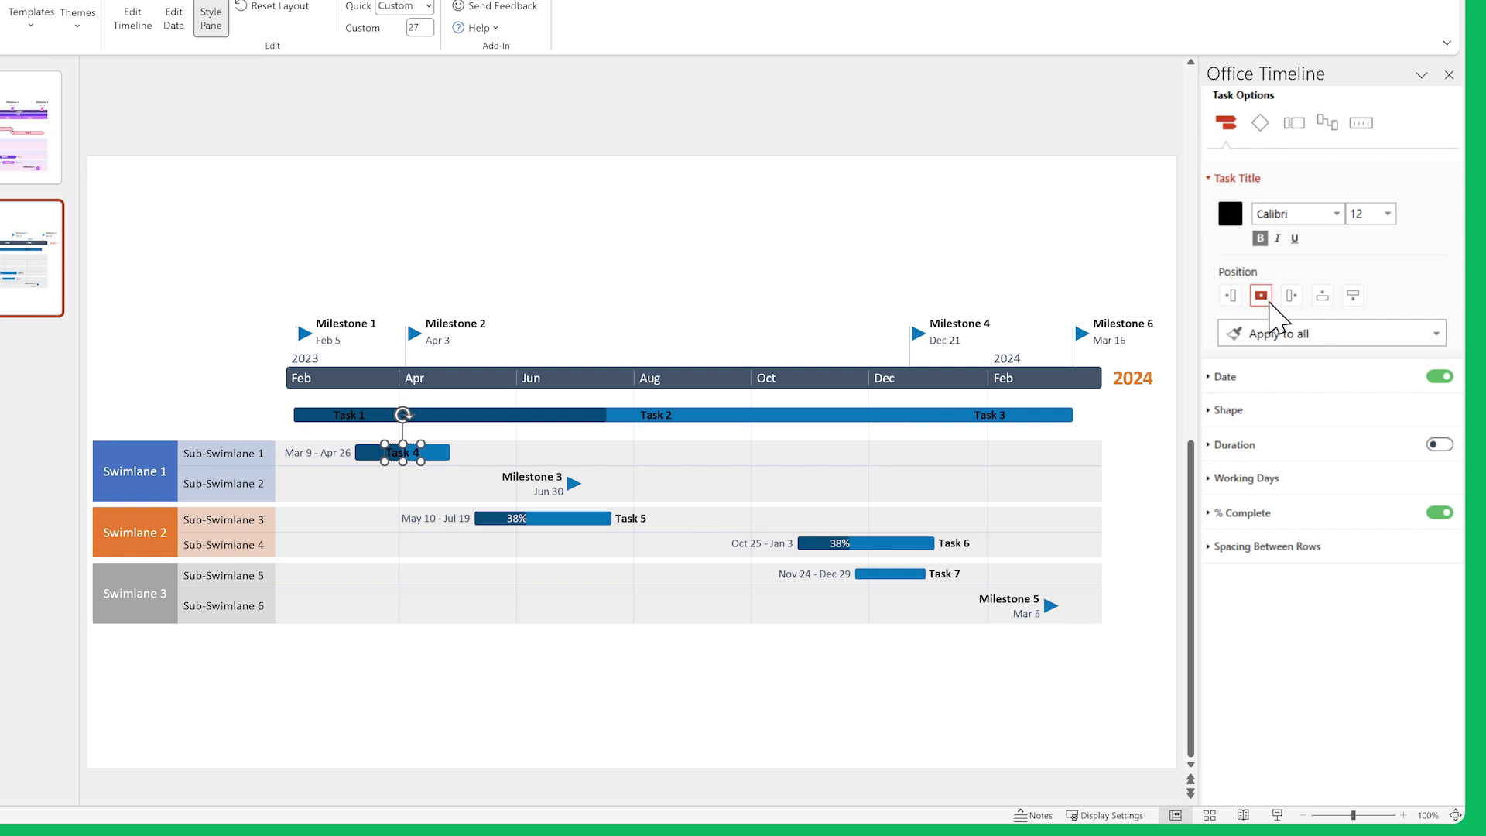
click(1231, 213)
click(1200, 270)
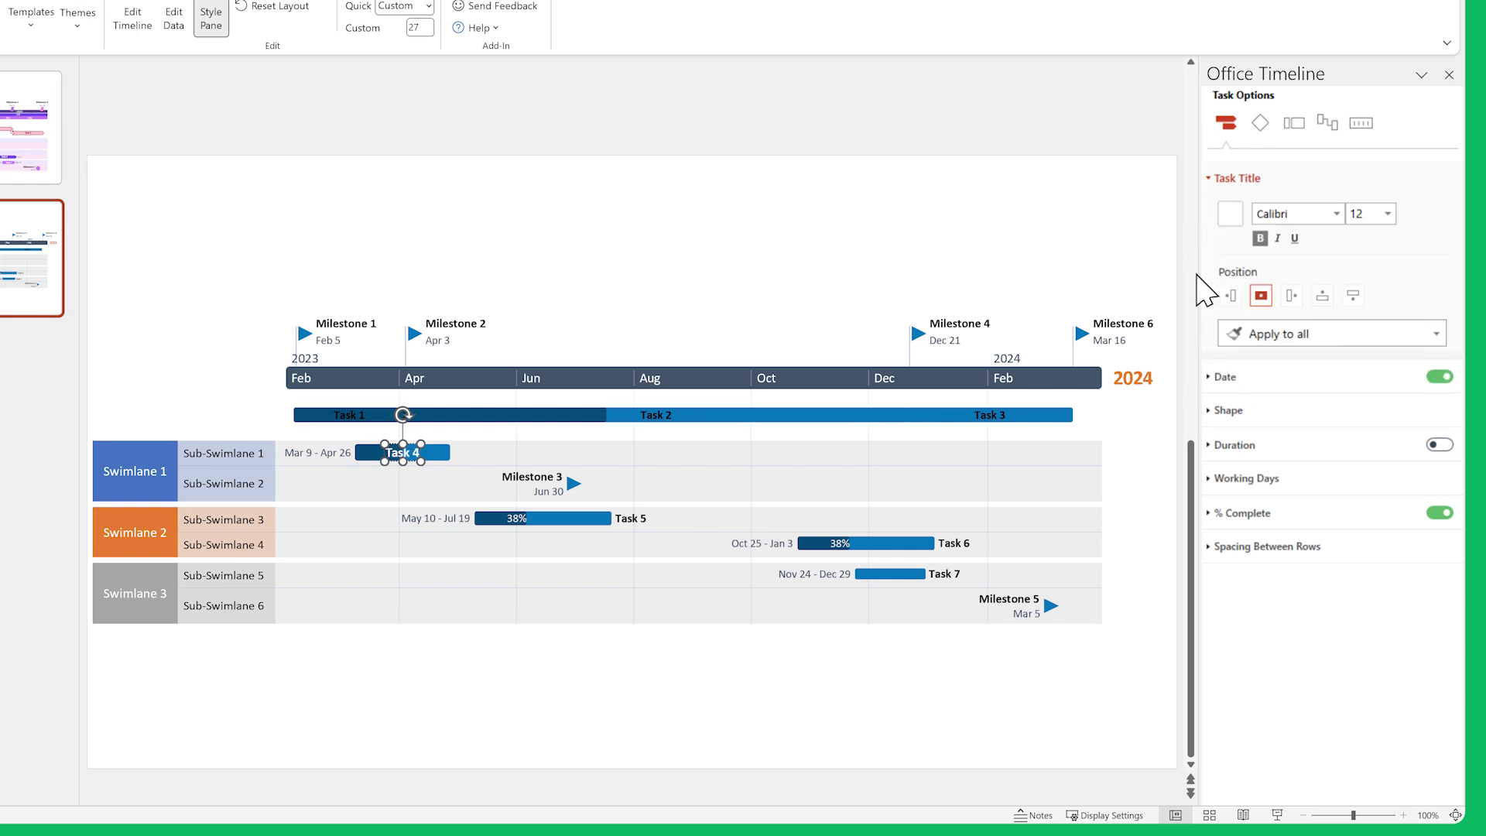
Apply the title's colour, text and position to all tasks.
click(1334, 341)
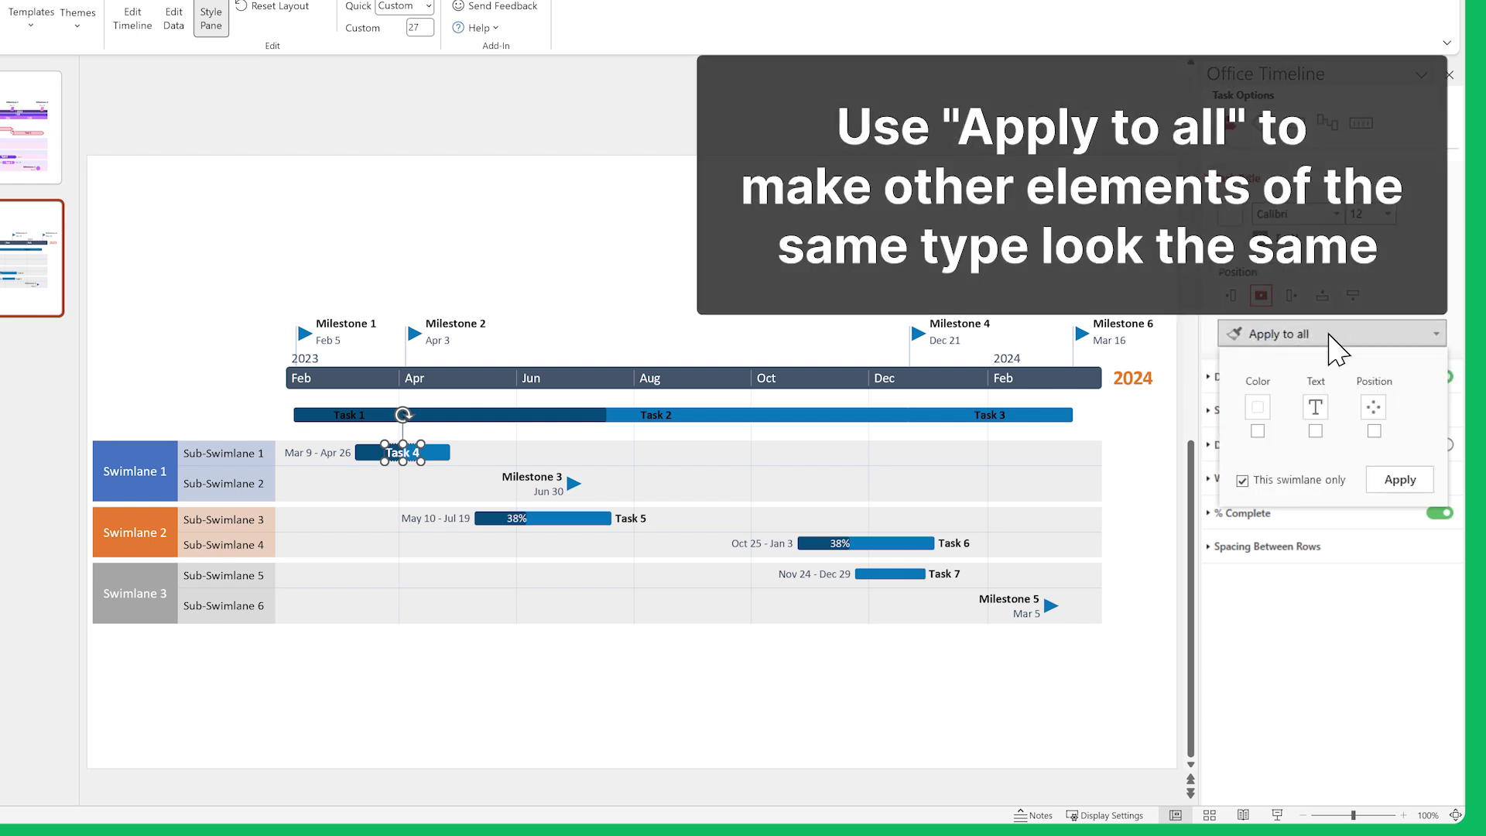
click(1374, 430)
click(1321, 438)
click(1259, 432)
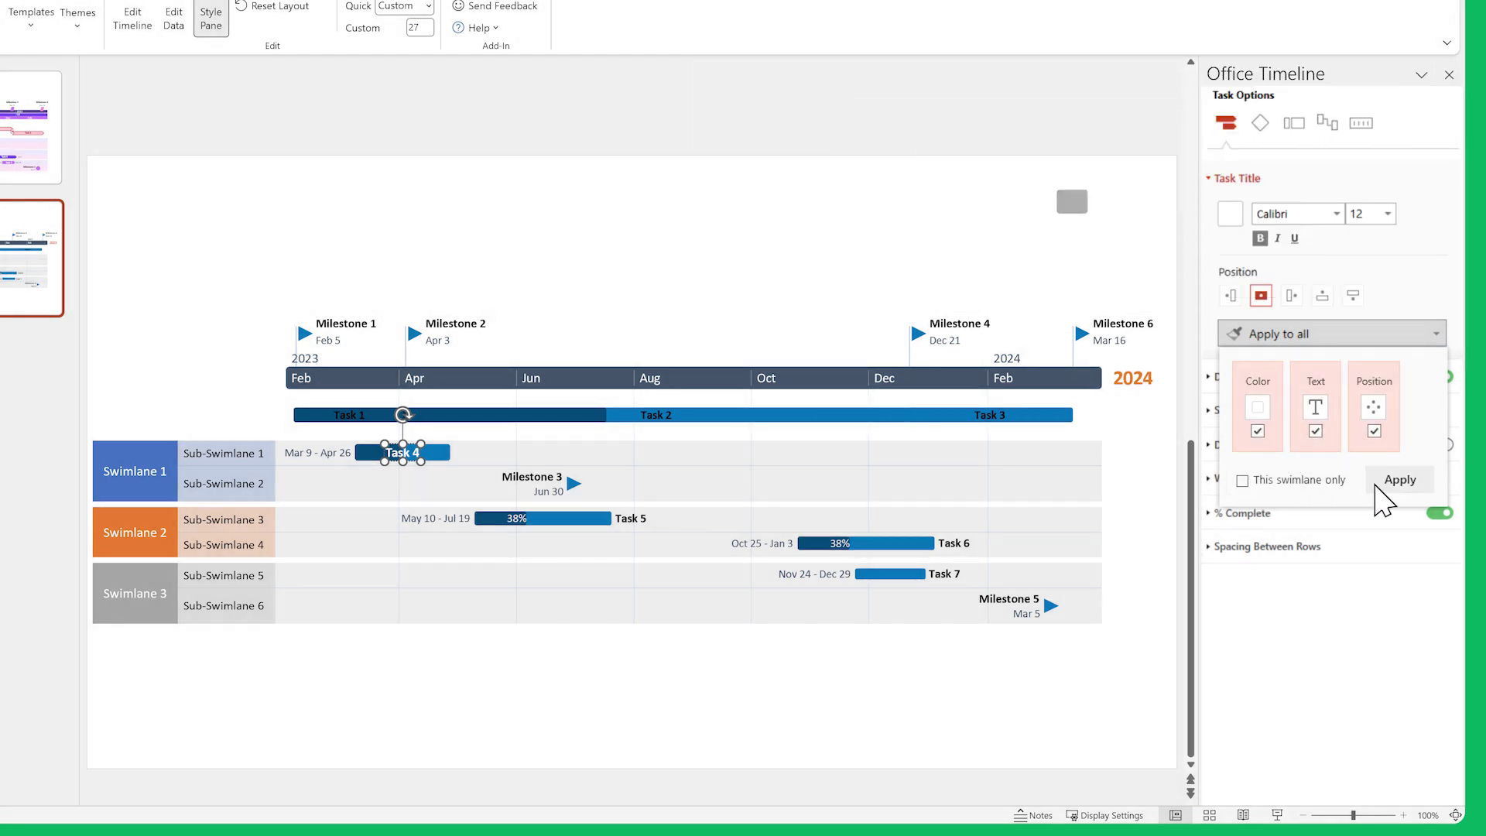
click(1378, 485)
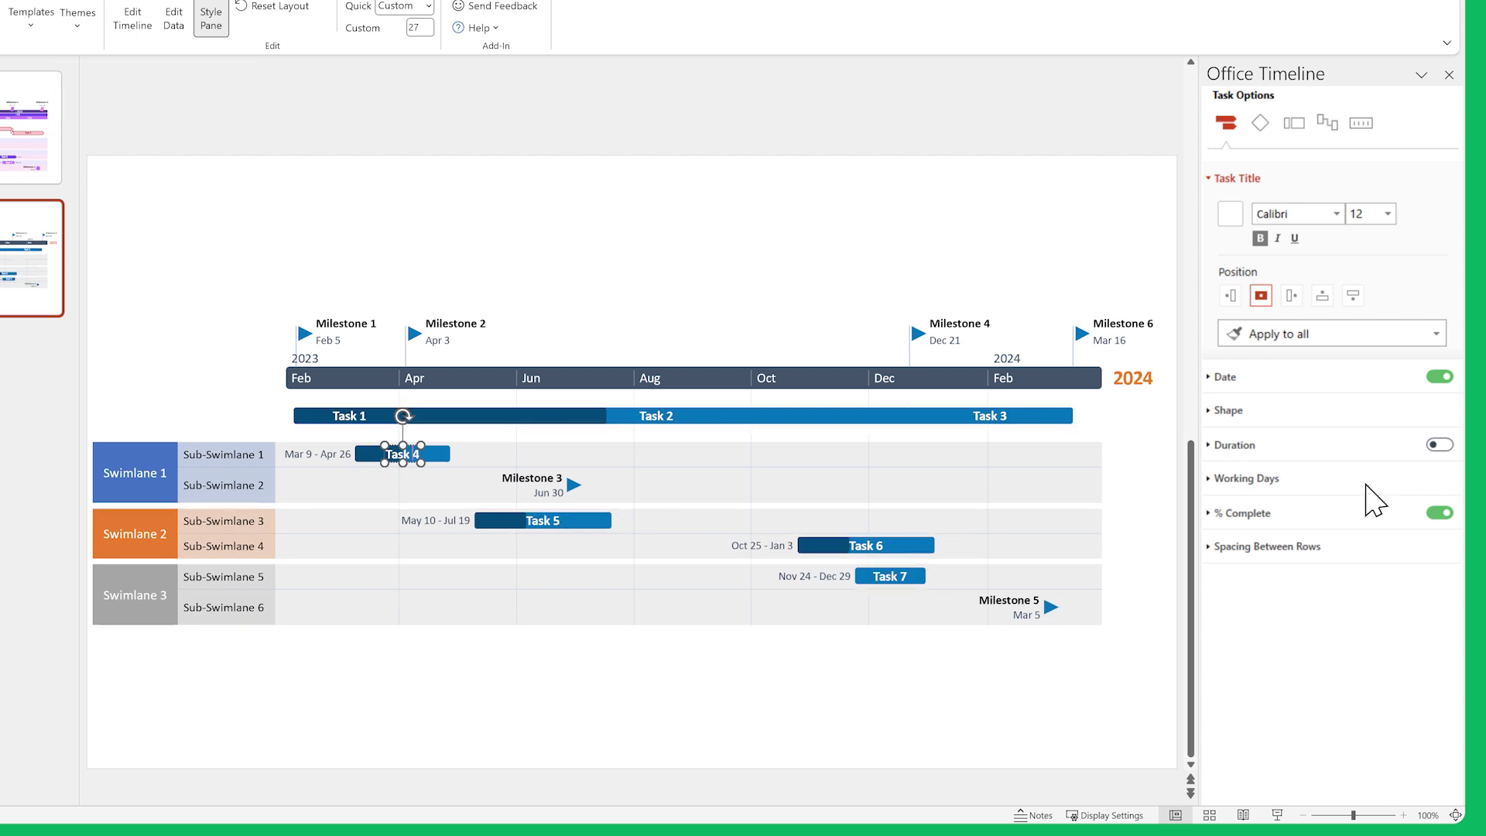
Set task dates to 9 pt purple 5645A0 at both bar ends and apply to all tasks.
click(319, 456)
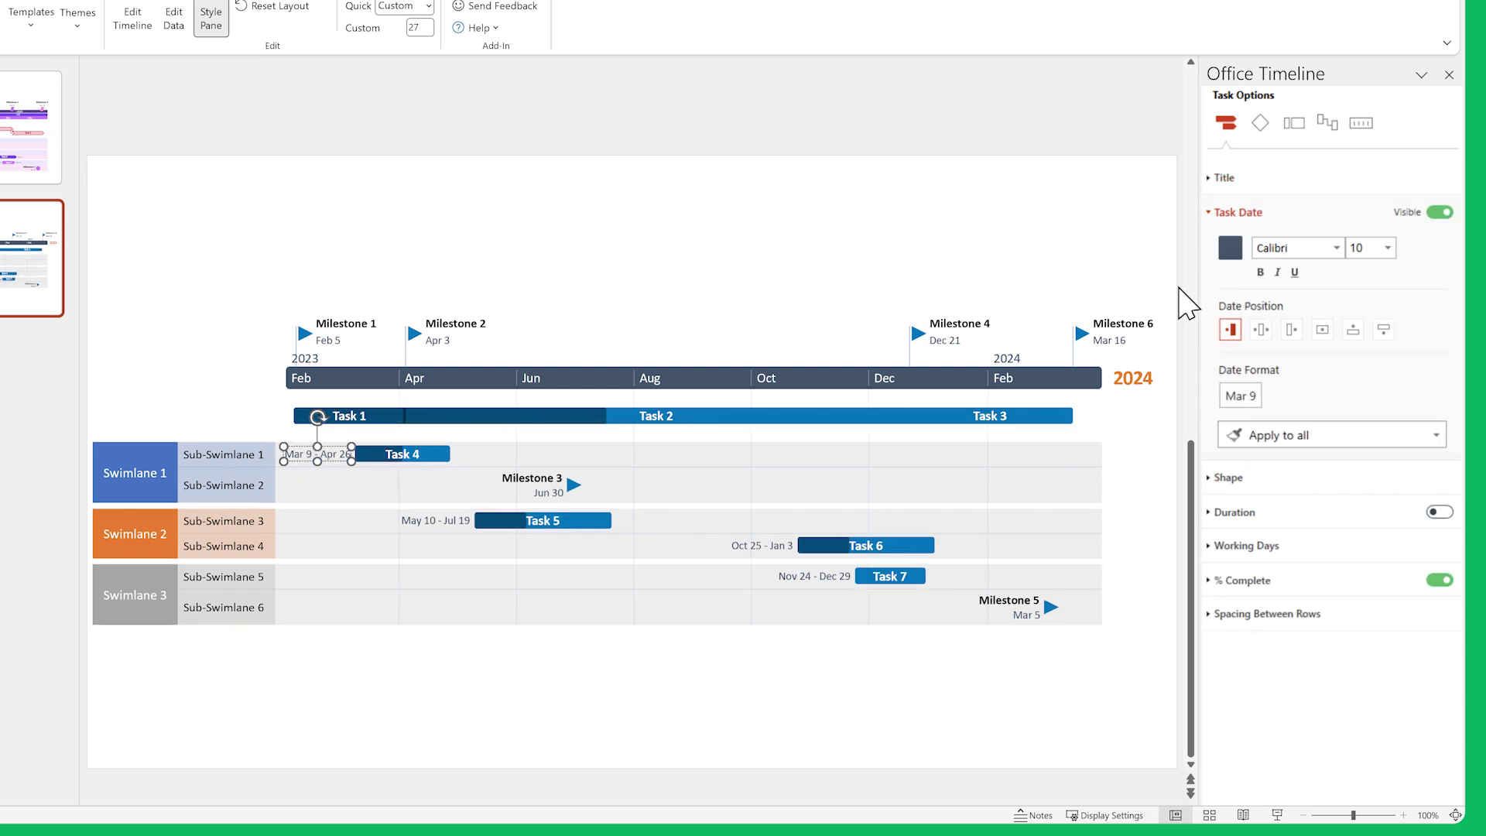
scroll(1373, 249, down, 1)
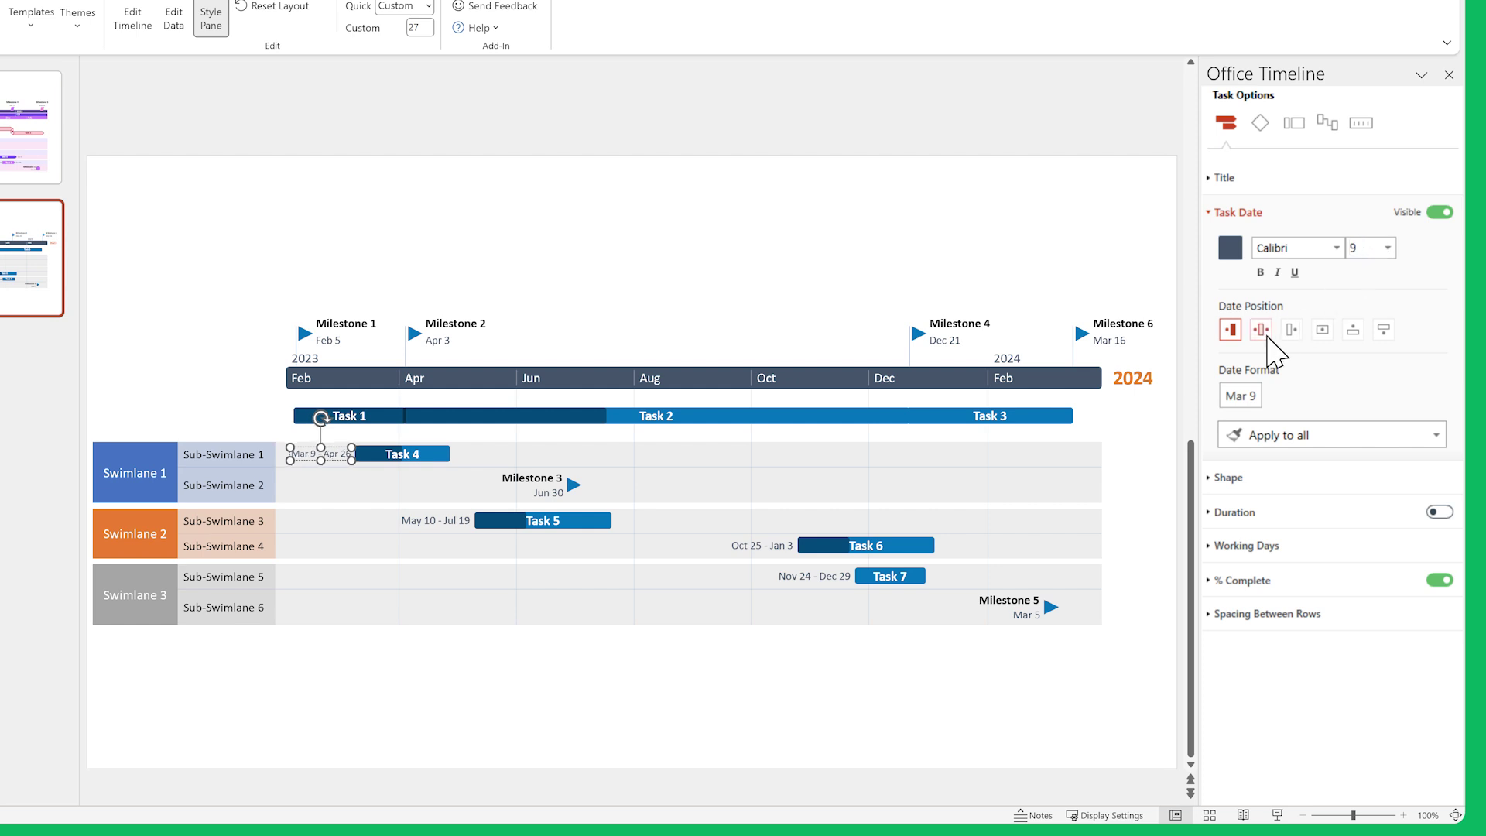
click(1262, 330)
click(1231, 248)
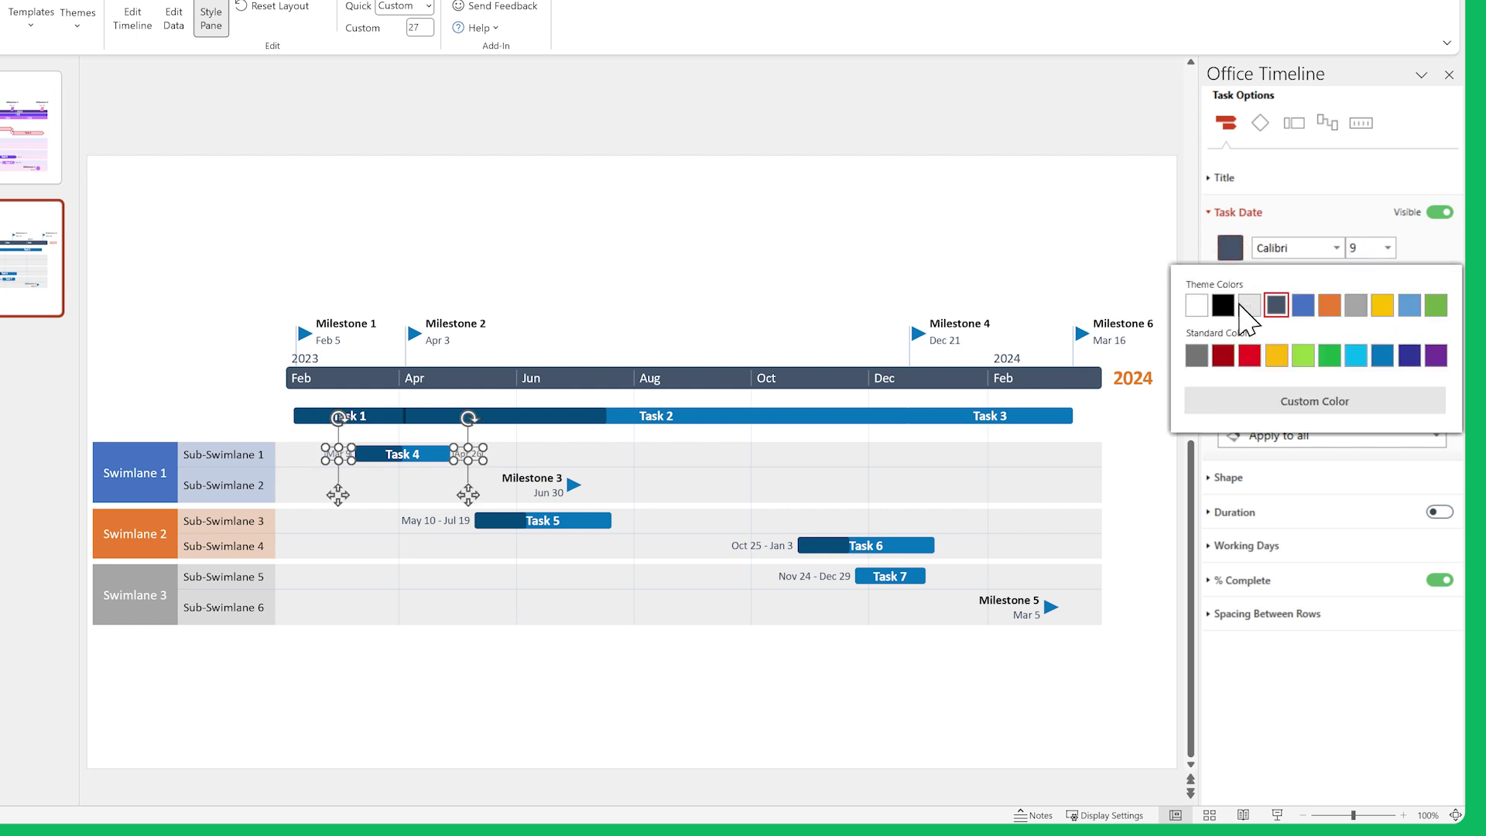
click(1258, 408)
text(5645A0)
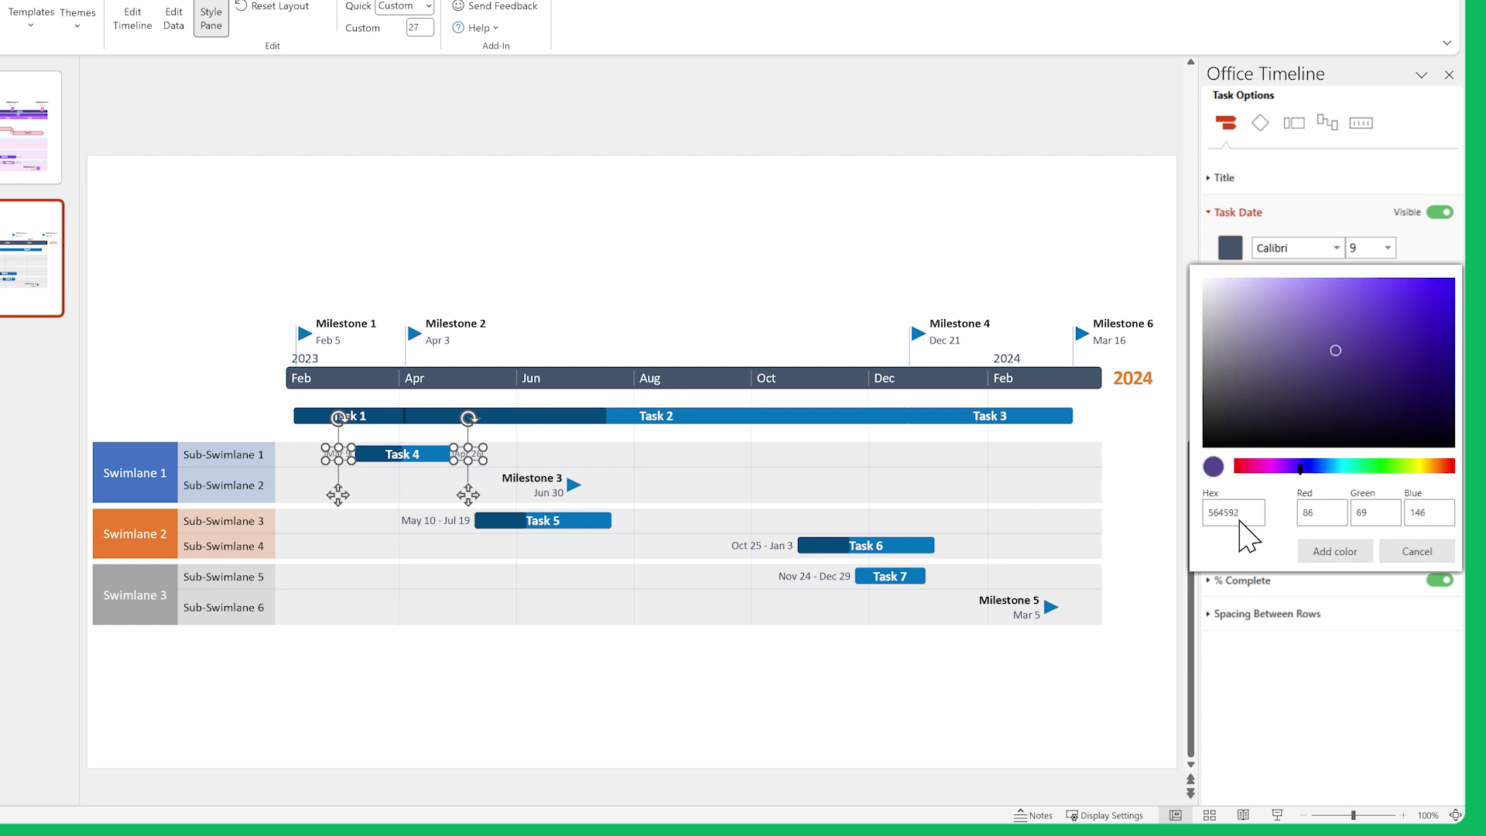
click(1332, 552)
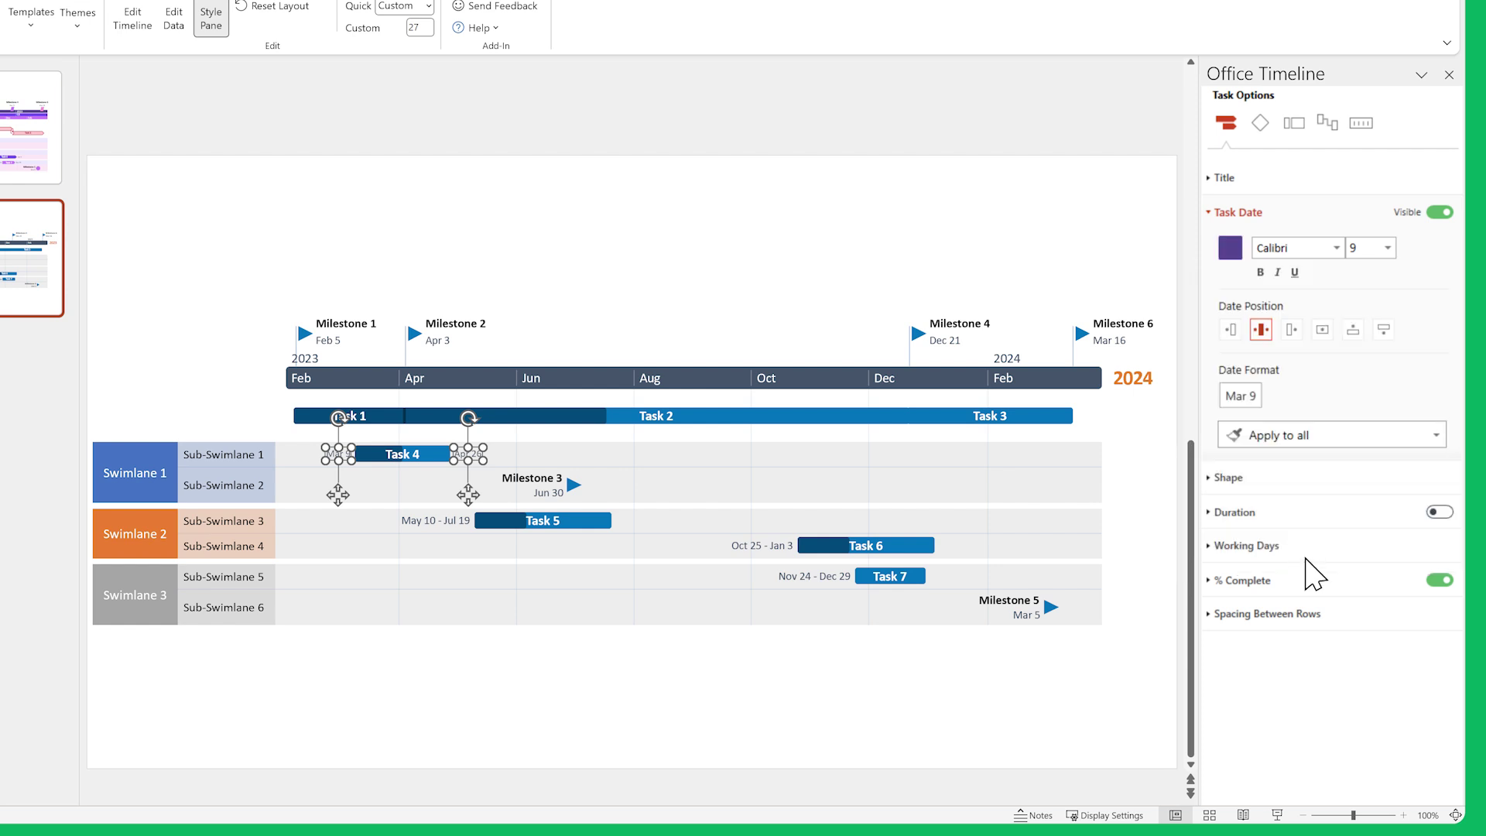
click(1334, 439)
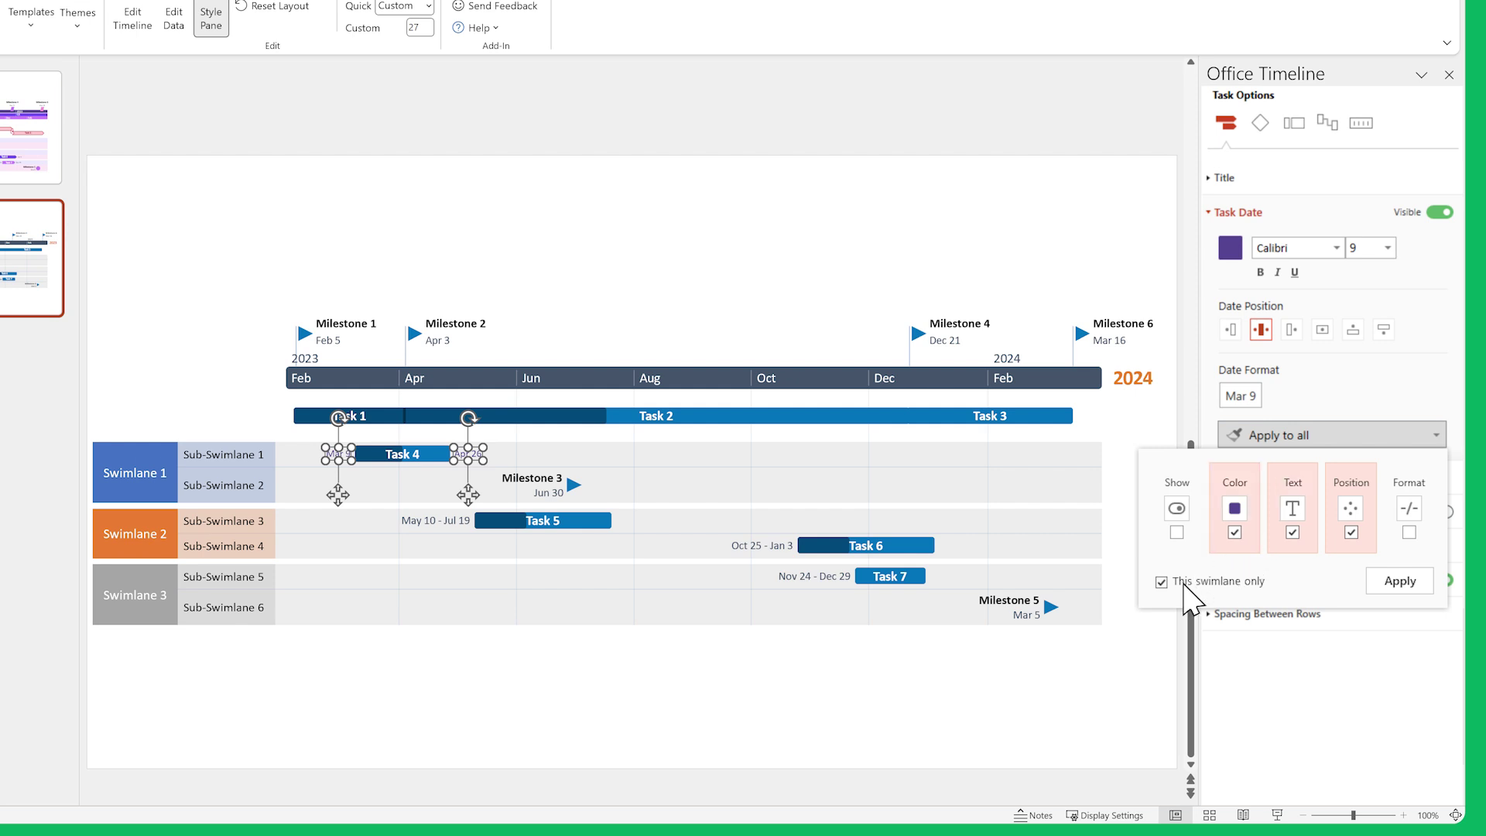
click(1396, 587)
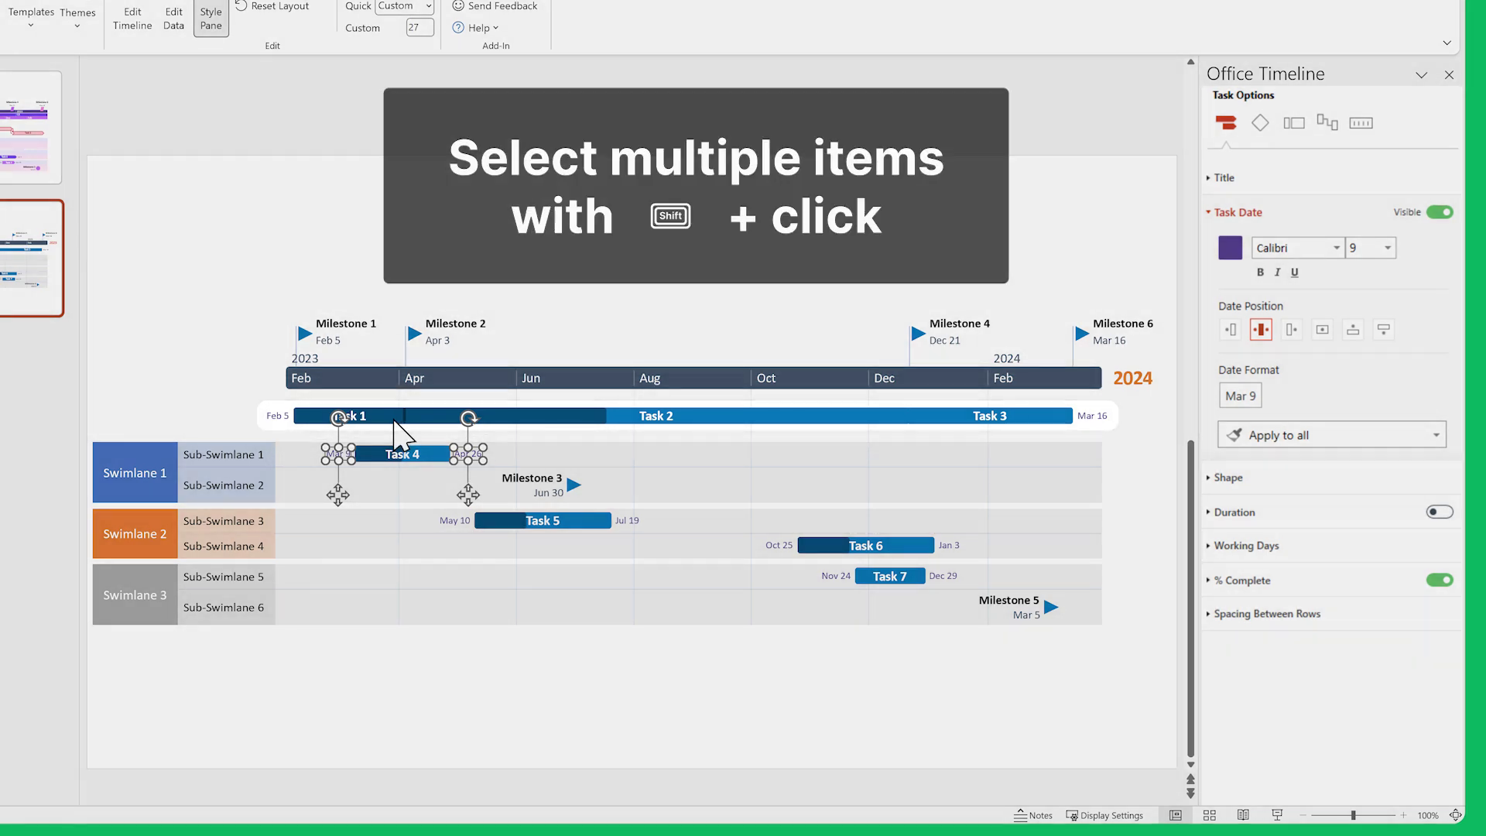
Hide the dates on Tasks 1, 2 and 3.
click(387, 417)
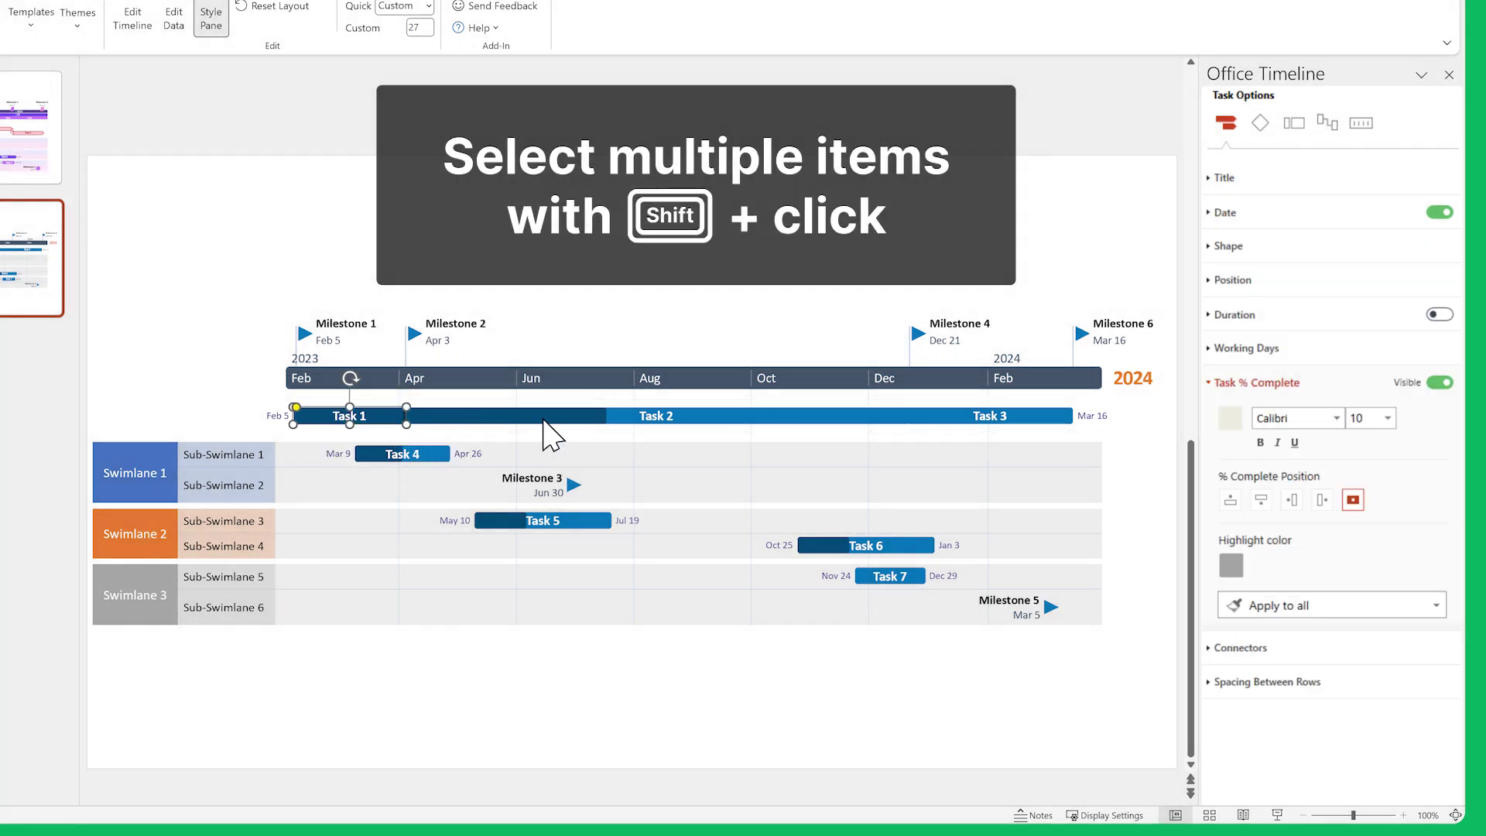
shift+click(682, 416)
shift+click(932, 416)
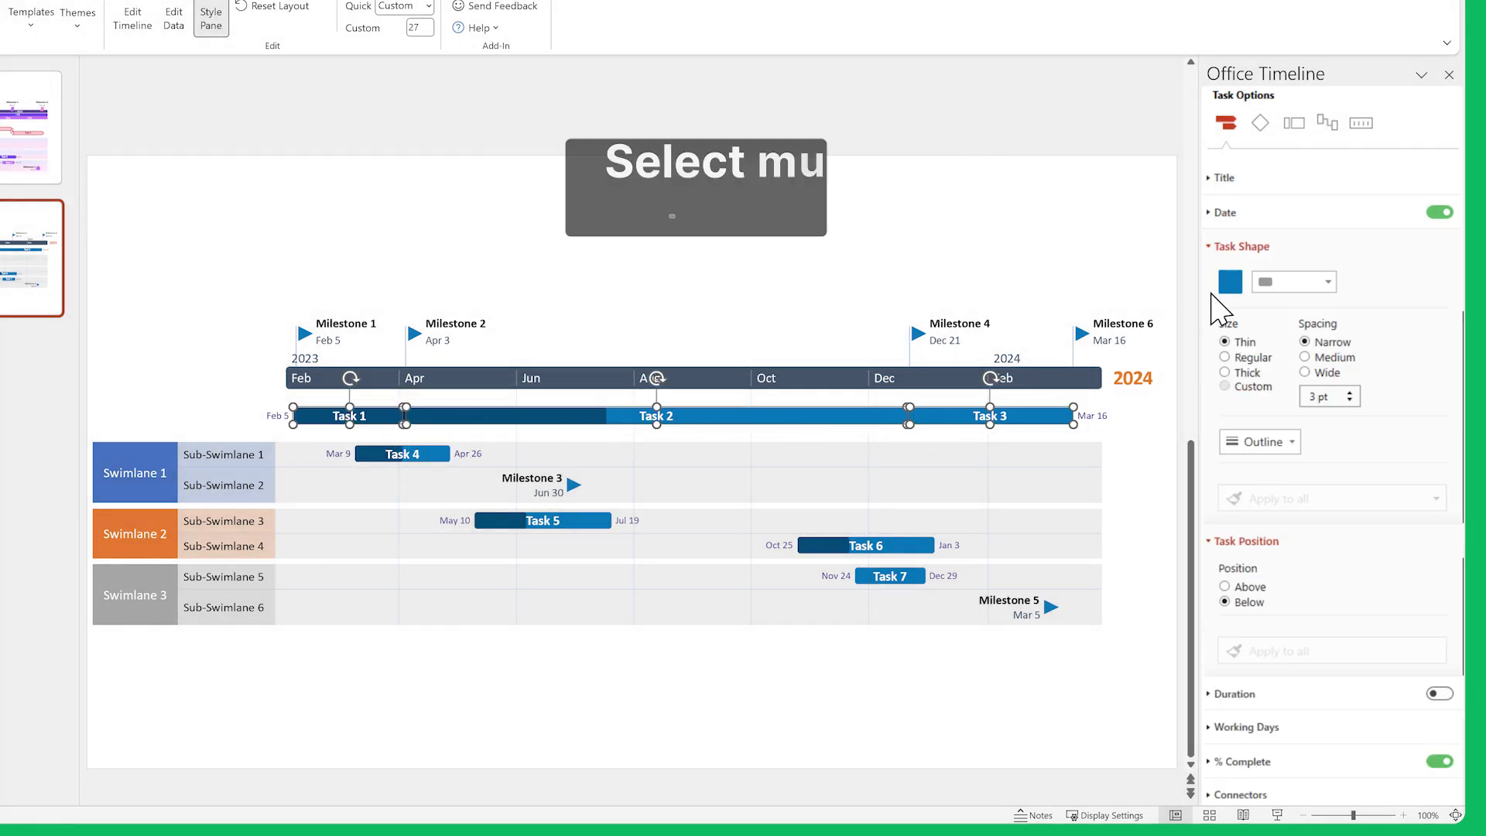
click(1392, 215)
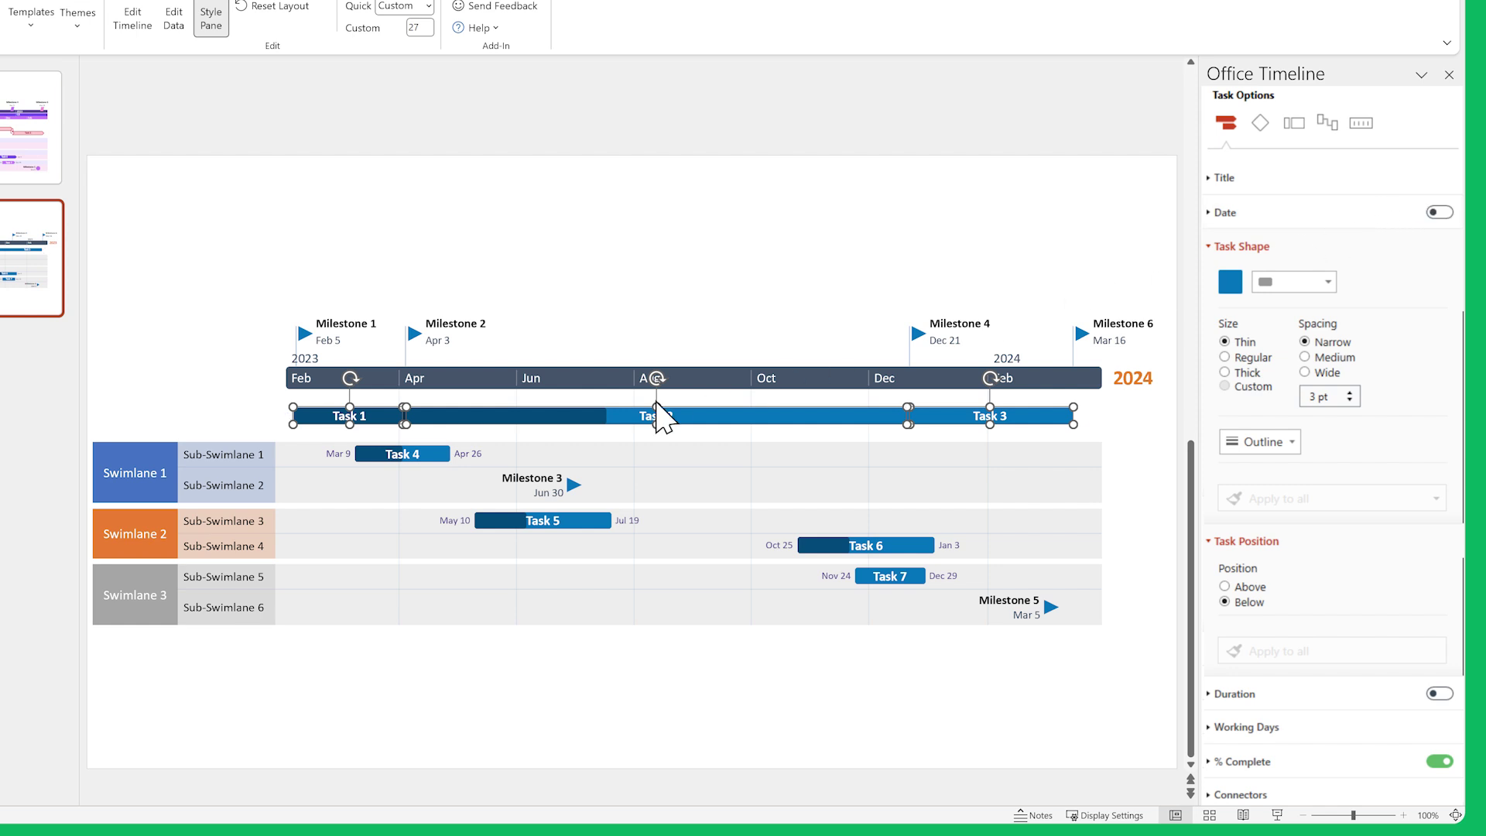
Give Task 4 a pointed arrow shape at regular thickness and copy shape and size to all tasks.
click(438, 455)
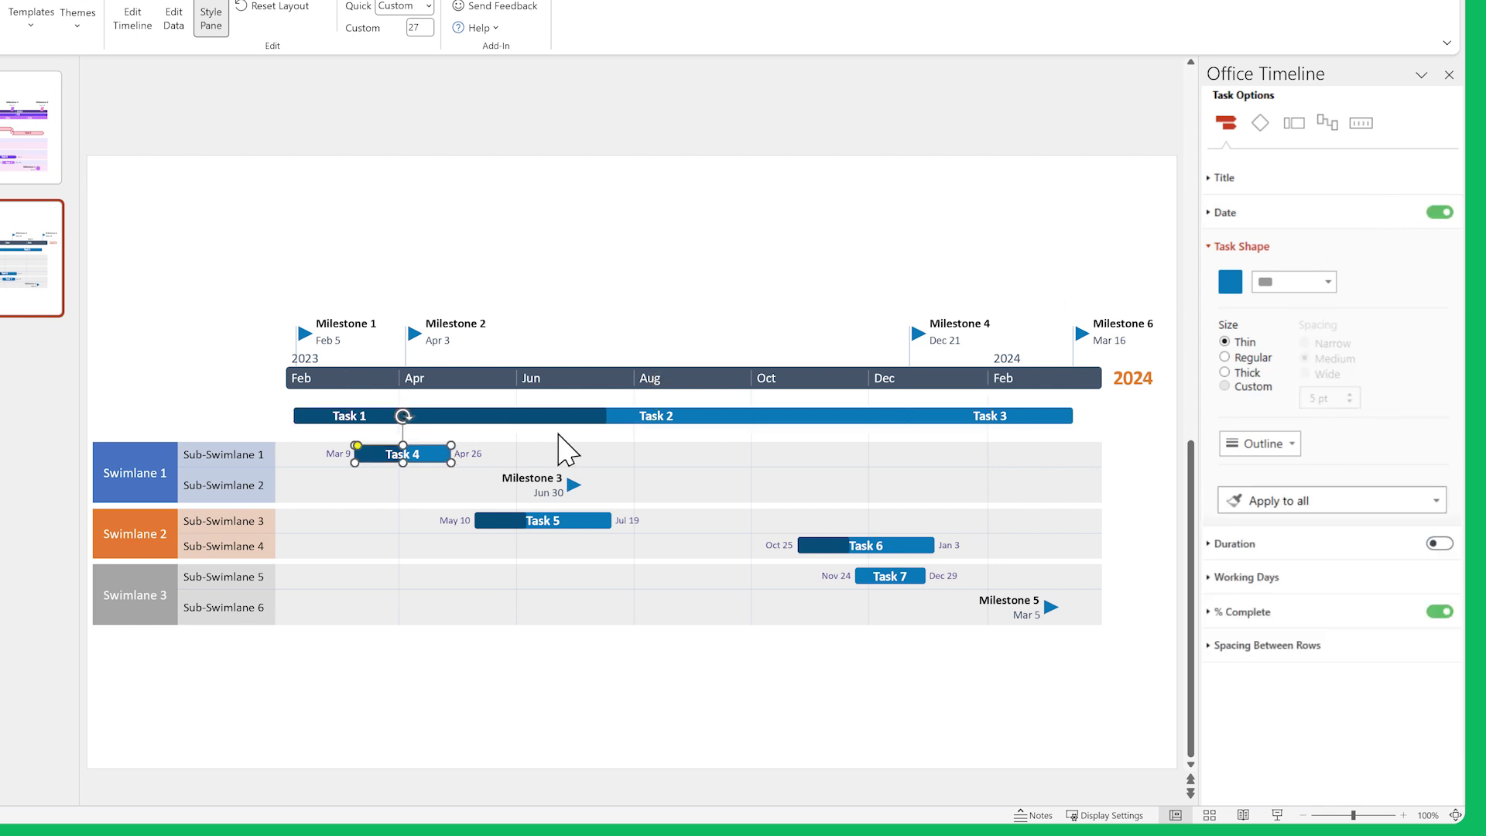
click(1320, 288)
click(1270, 341)
click(1255, 359)
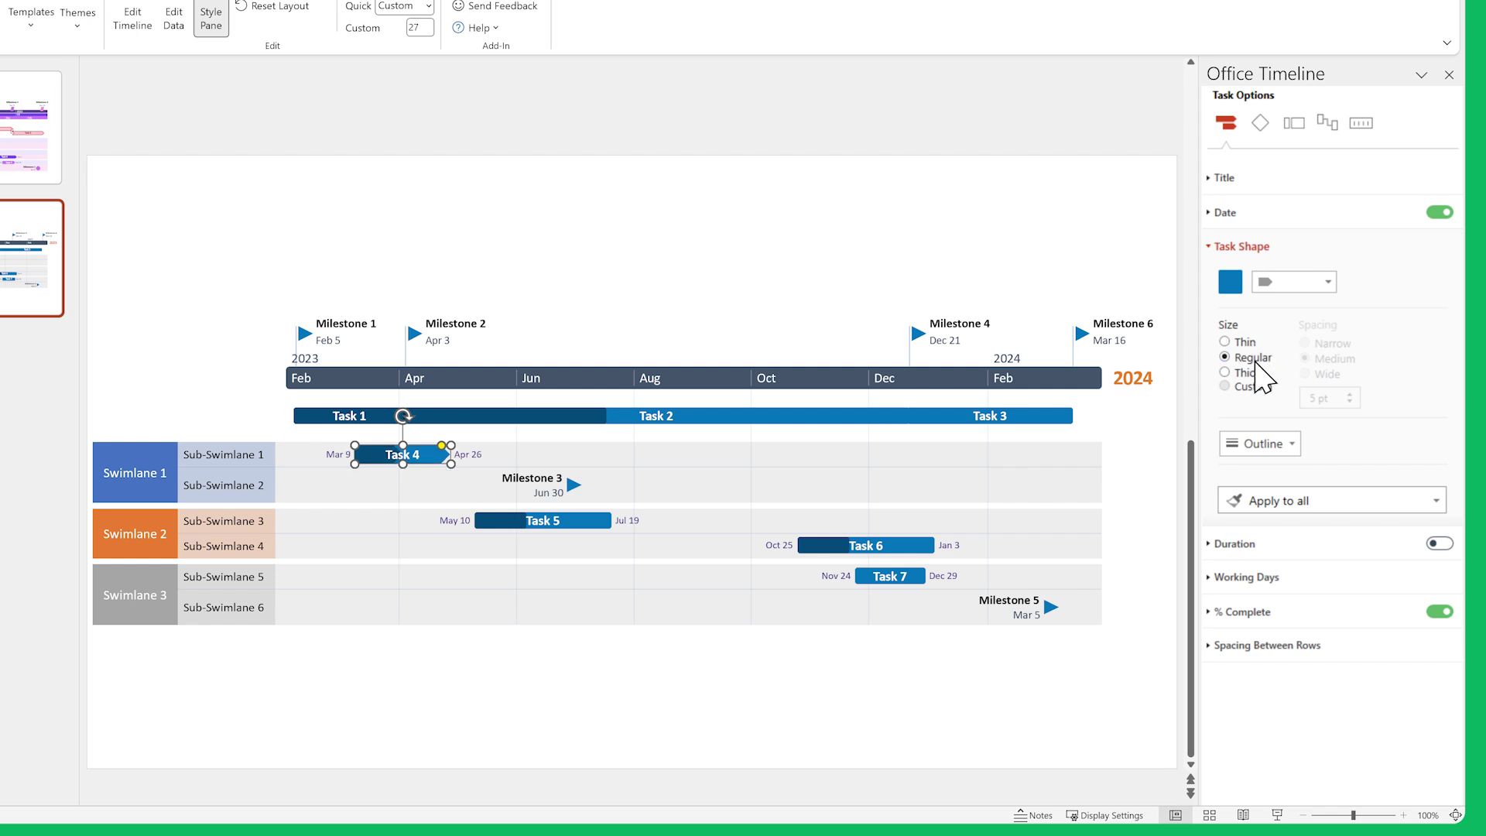
click(1425, 611)
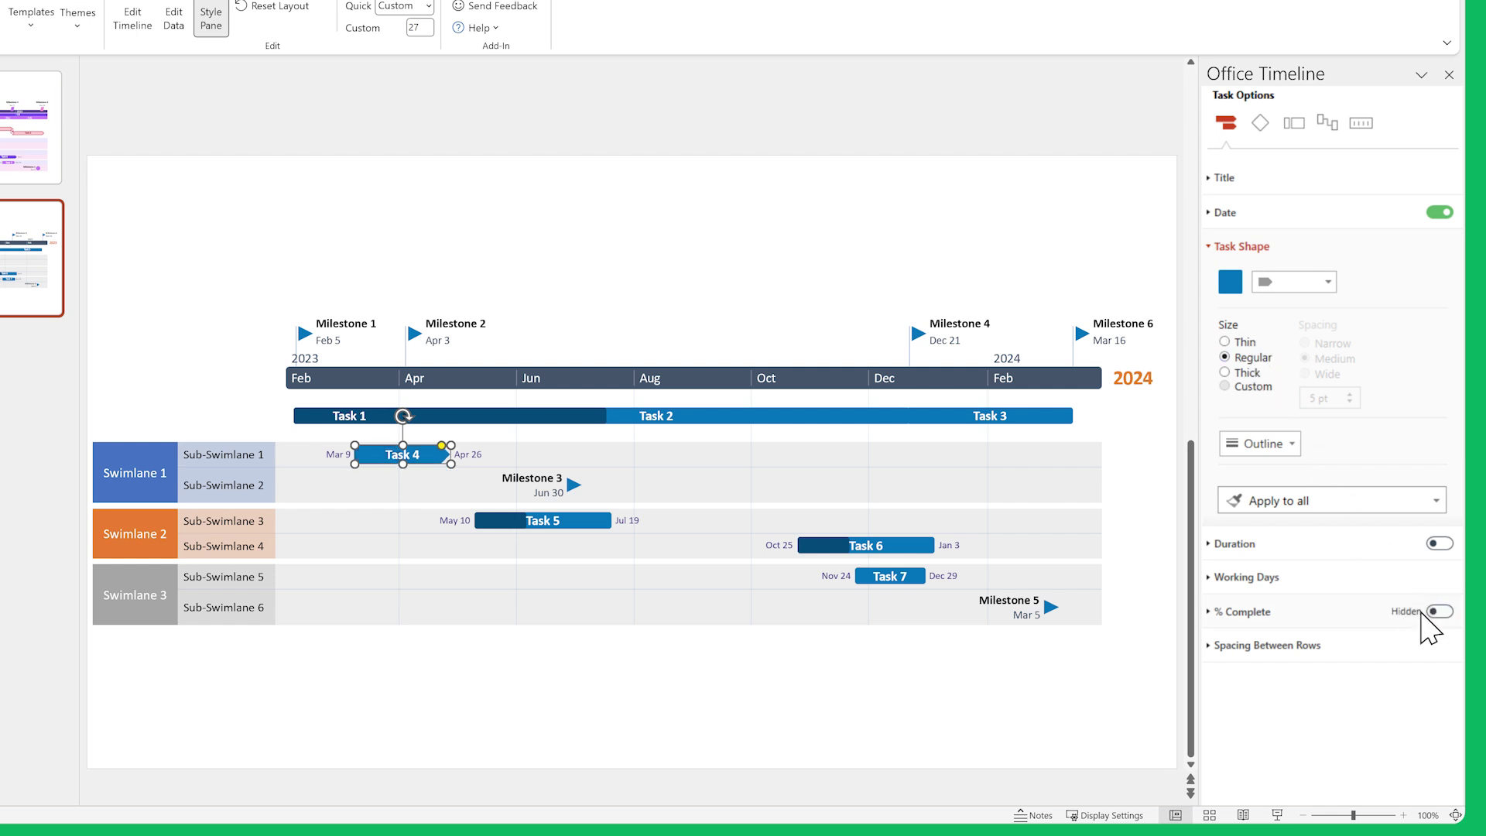
click(1391, 501)
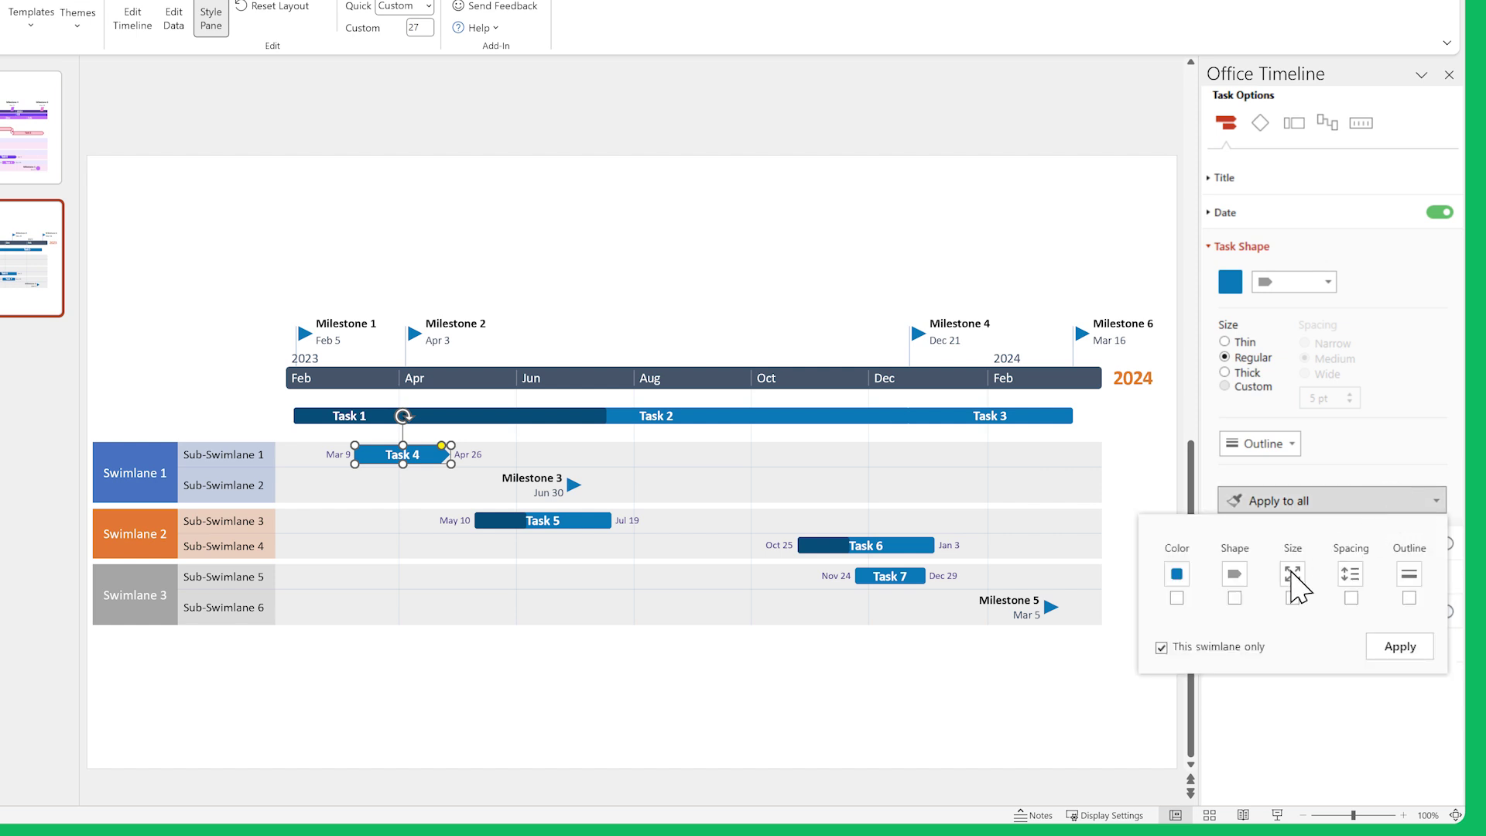
click(1294, 603)
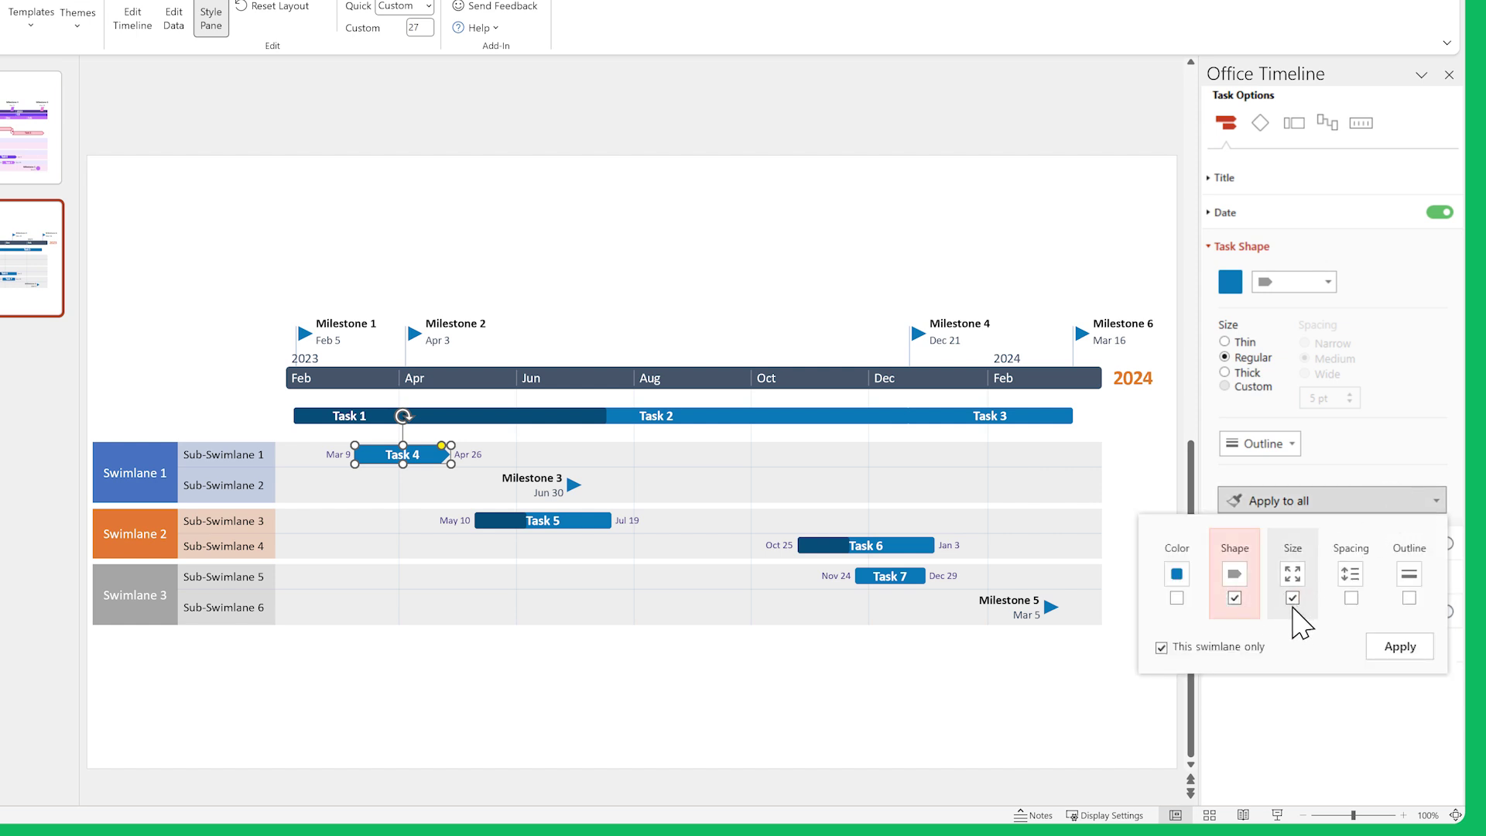
click(1396, 650)
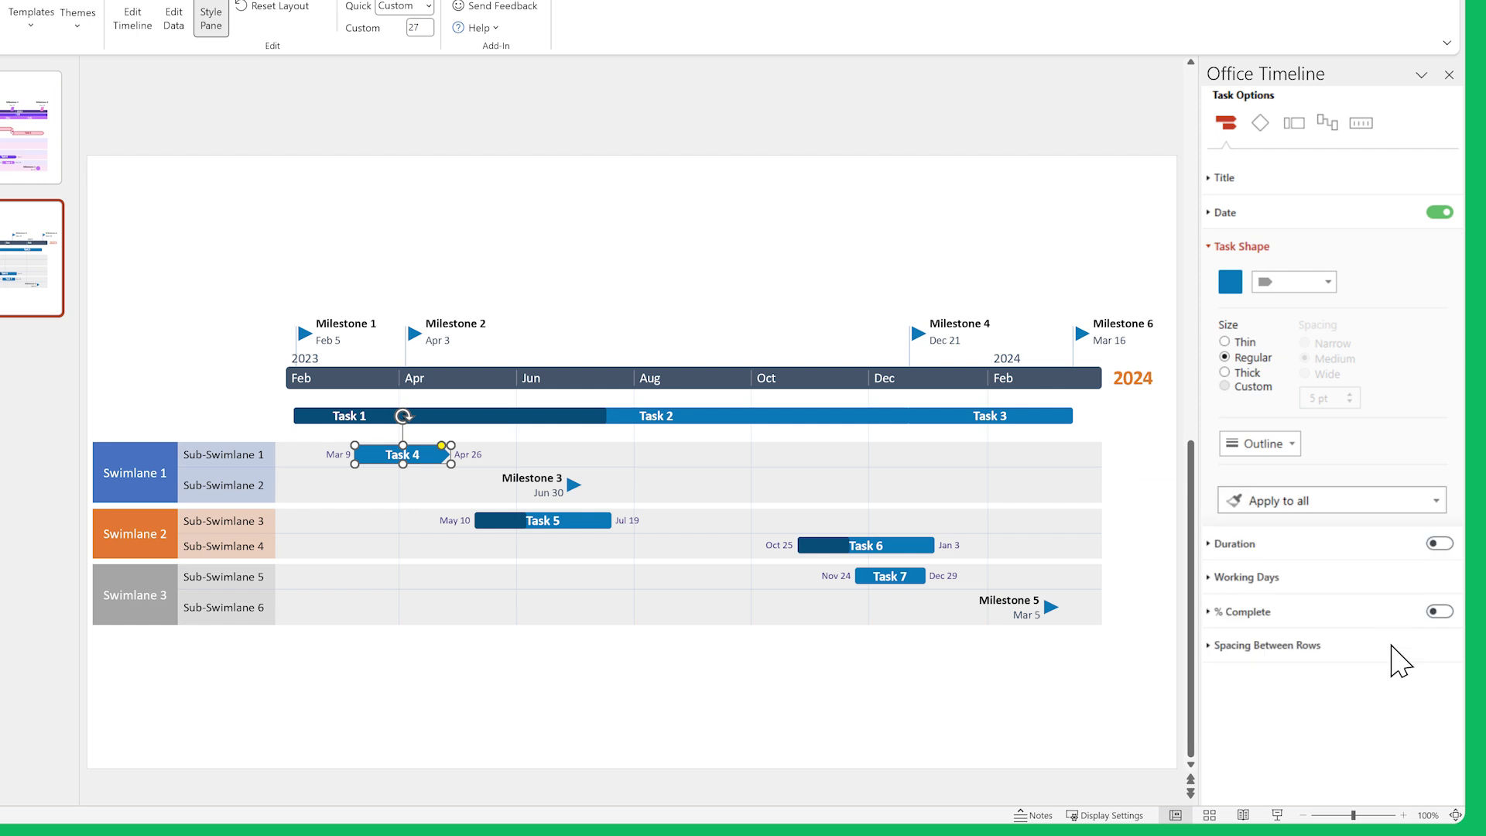
Hide the percent-complete shading on every task bar.
click(1330, 248)
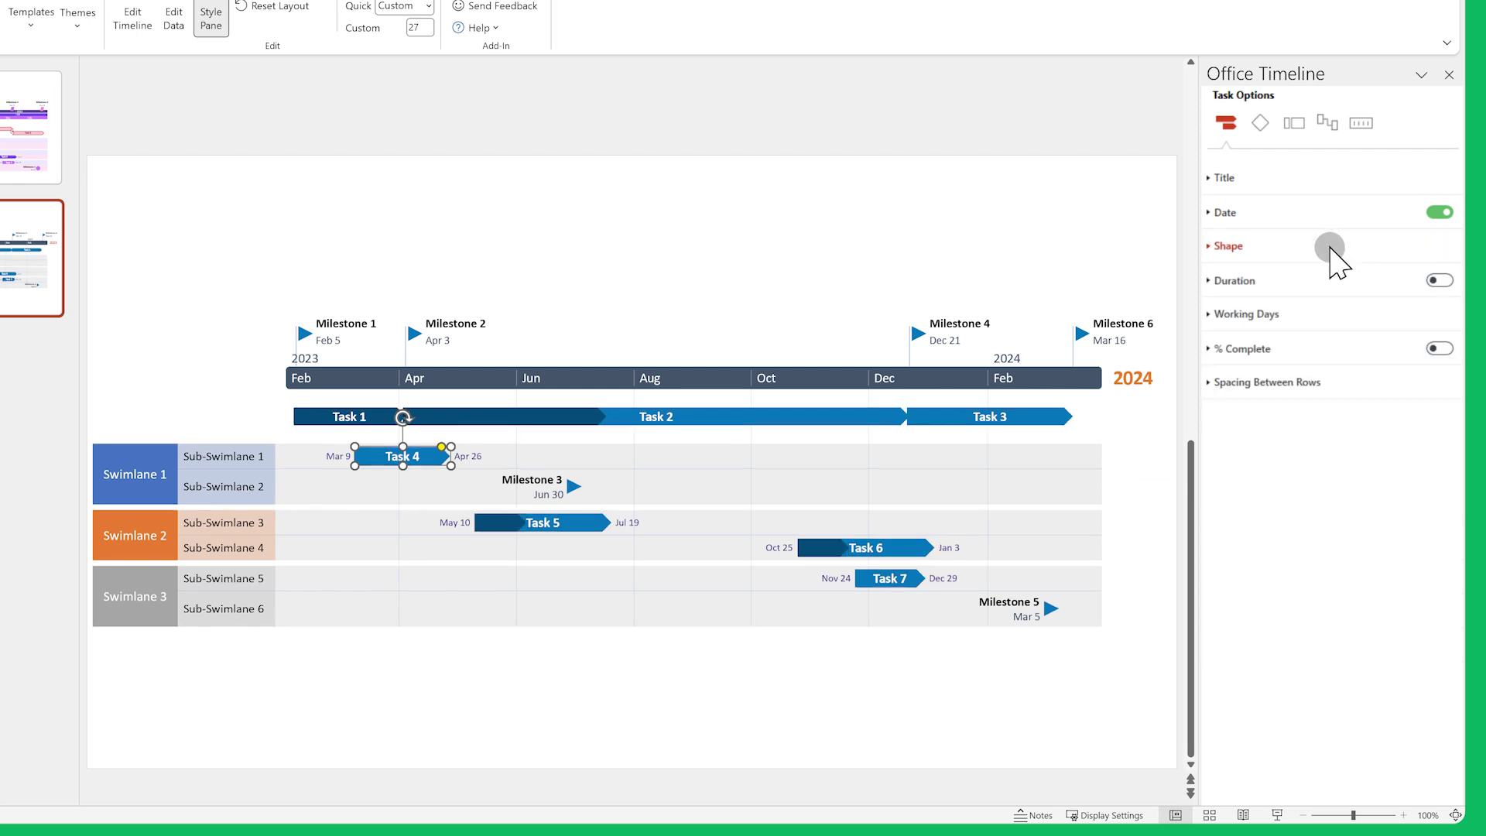
click(1314, 349)
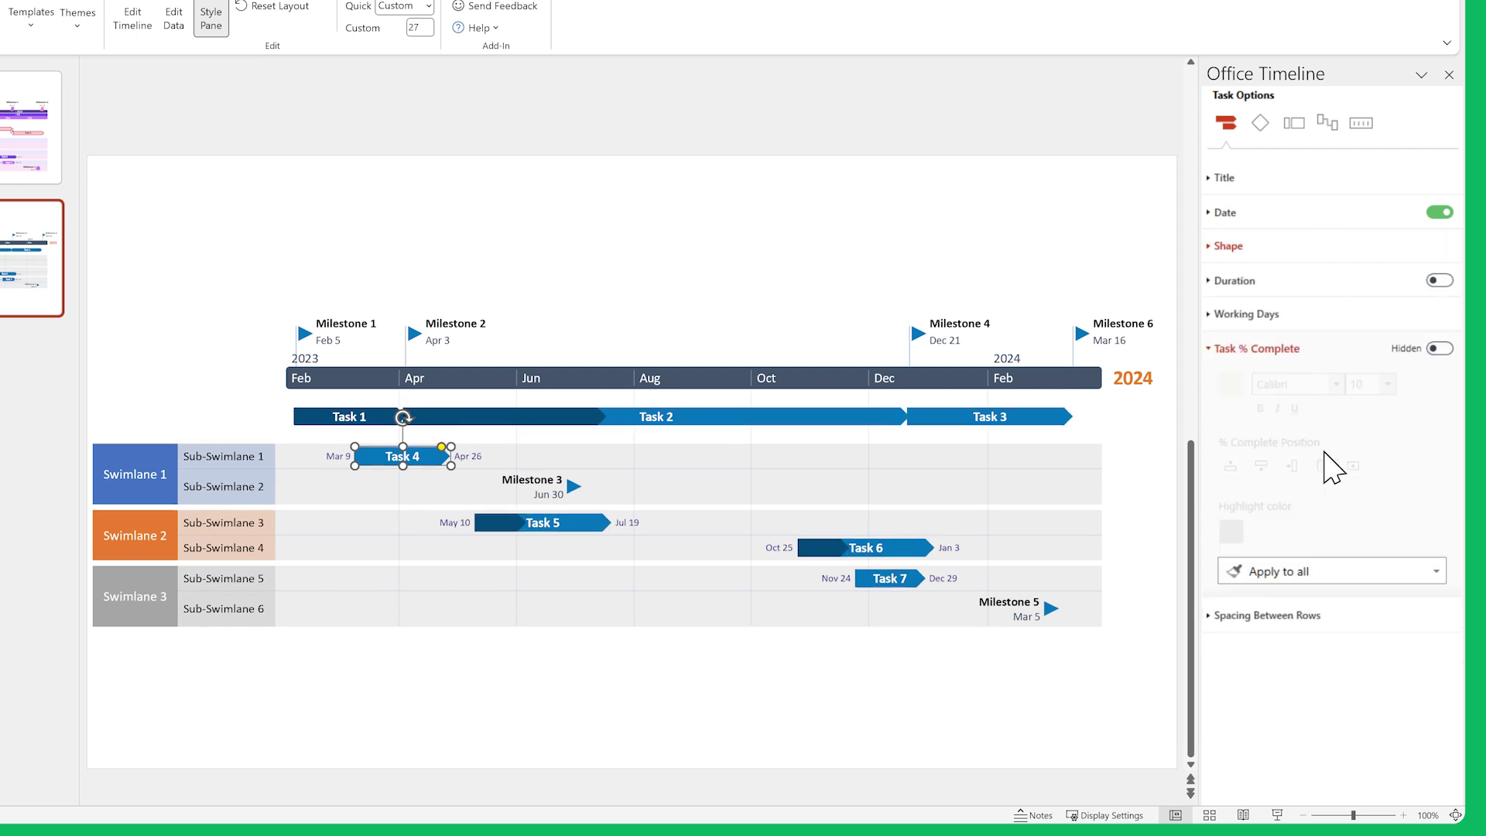
click(1339, 573)
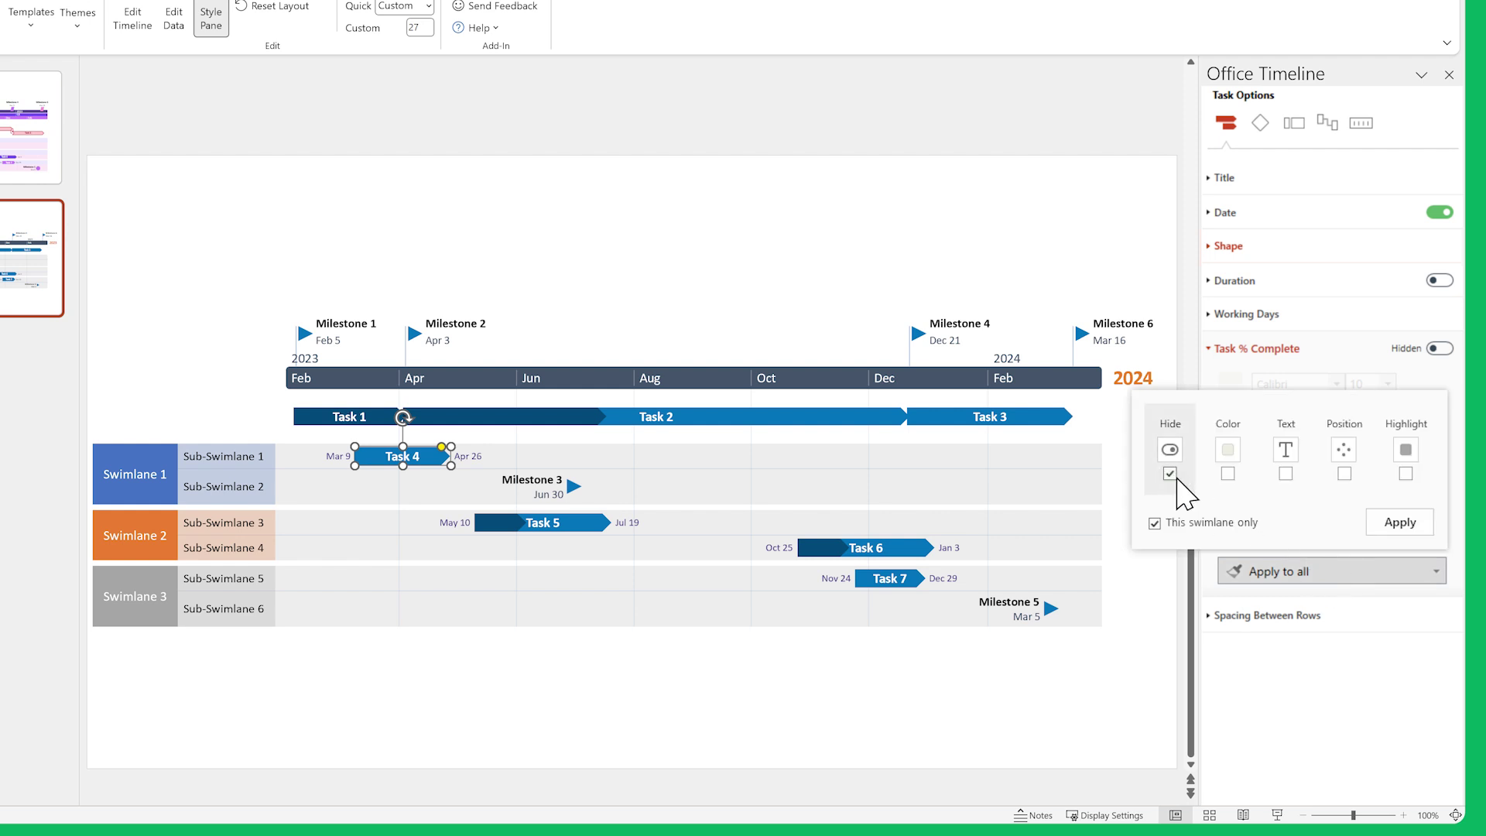
click(1379, 530)
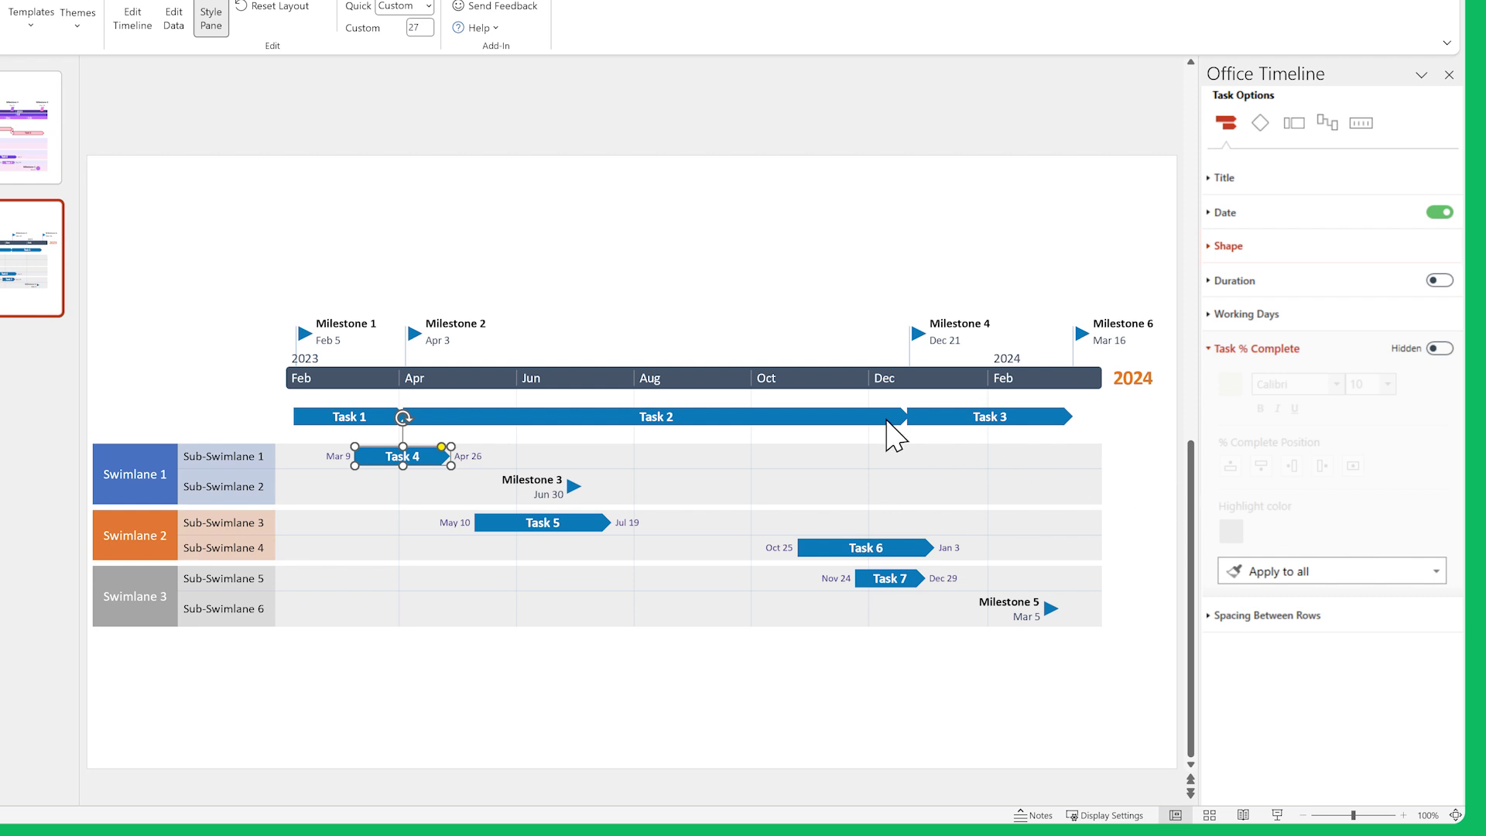
Select Tasks 2 and 3 and review the task shape choices.
click(888, 422)
shift+click(929, 422)
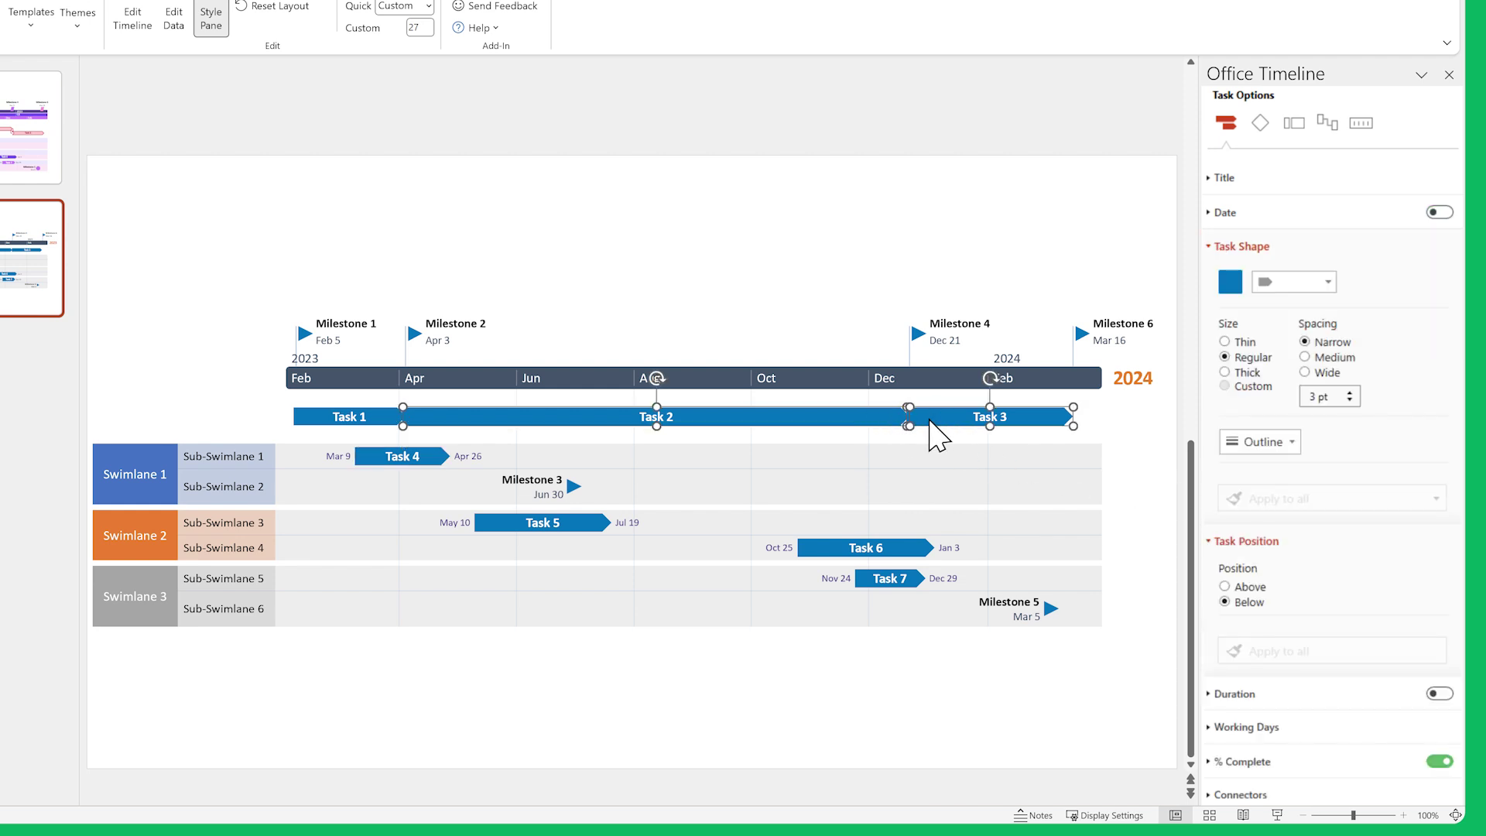
click(1322, 283)
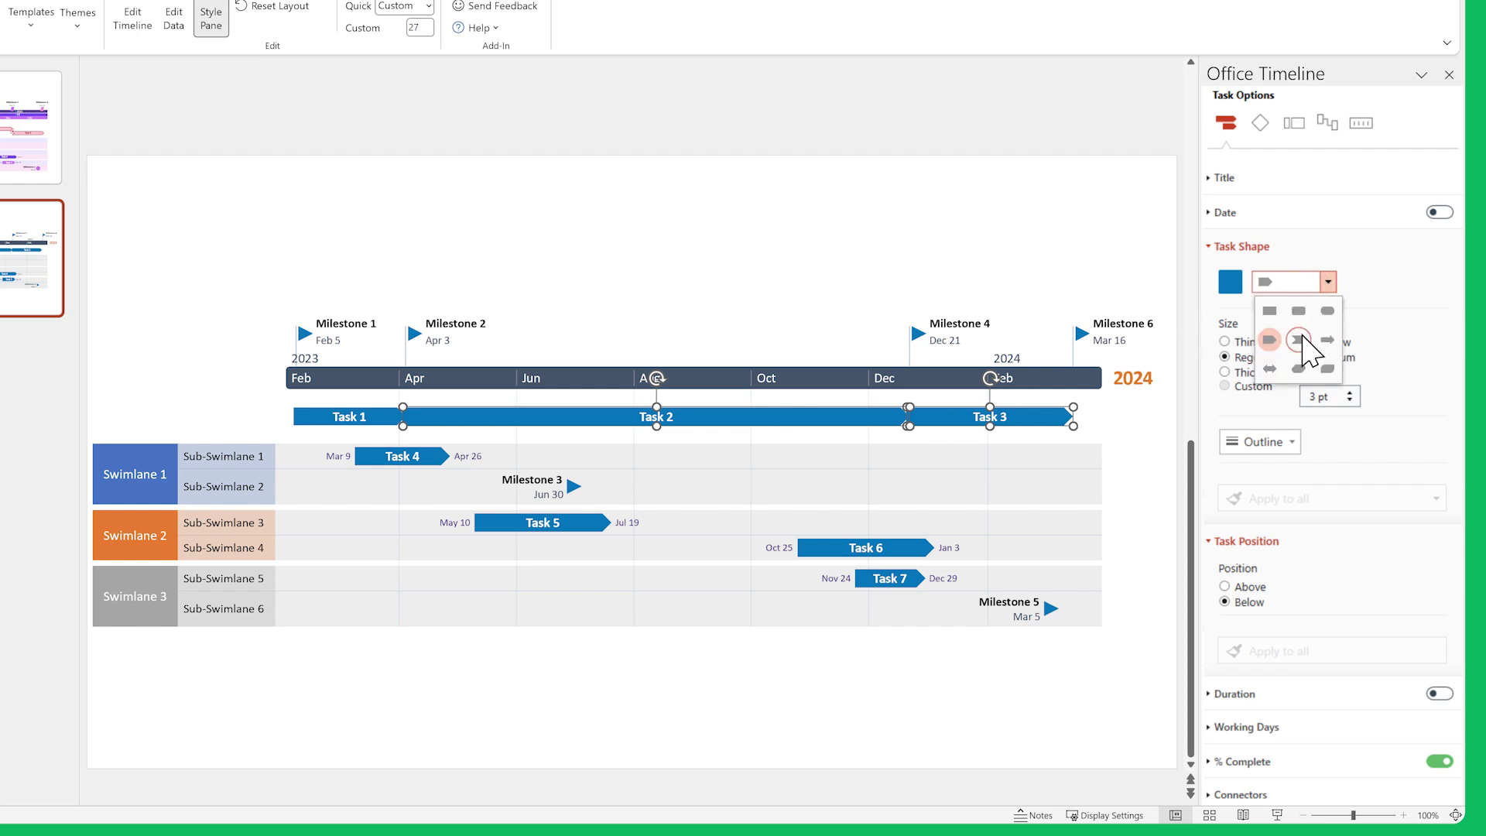
click(1305, 346)
Recolour Tasks 1 and 4 the darkest purple with a custom colour.
click(348, 417)
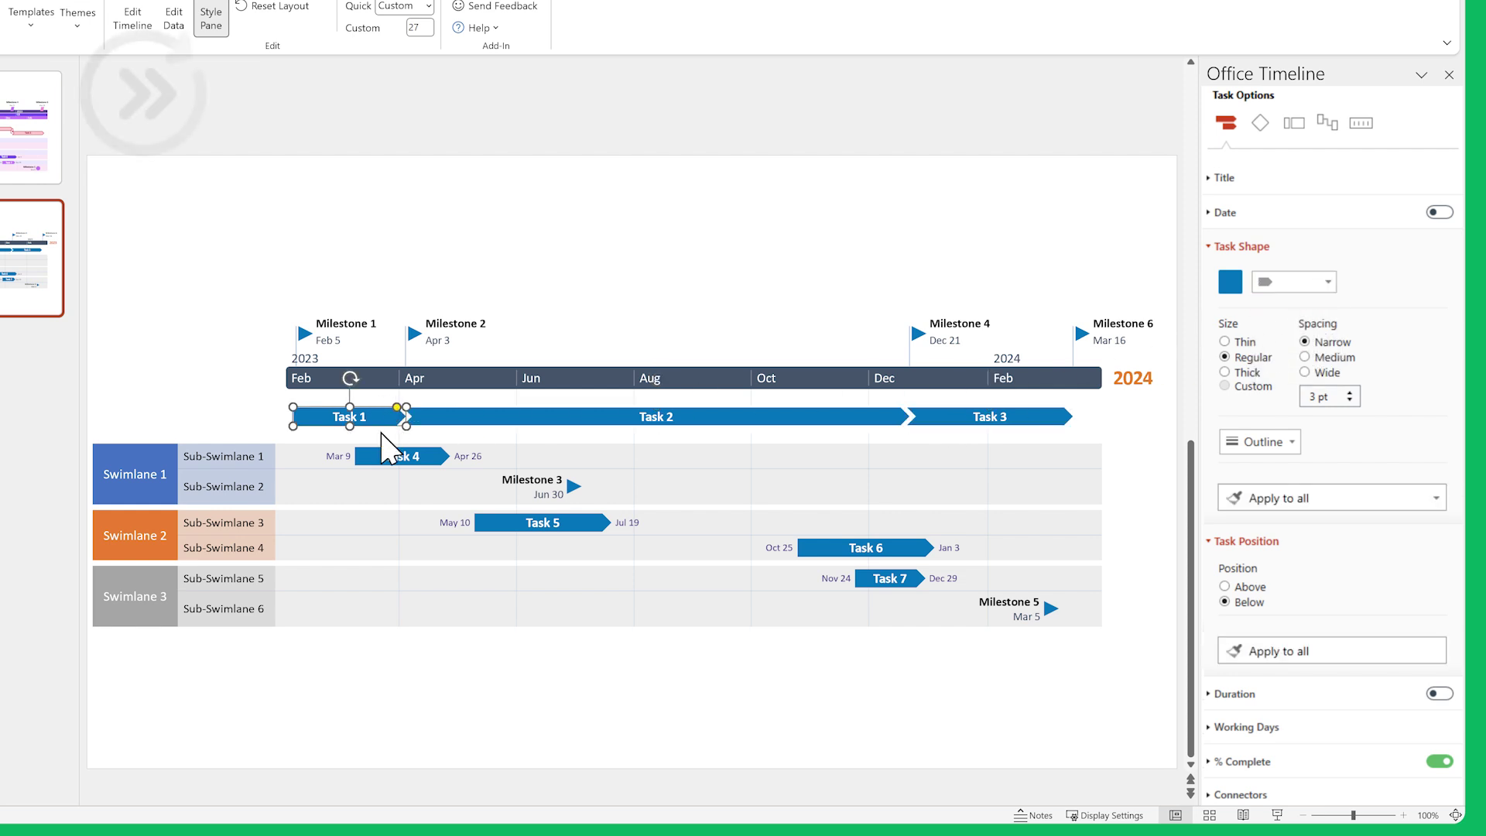
shift+click(403, 456)
click(1230, 282)
click(1314, 435)
click(1334, 584)
click(543, 523)
Recolour Tasks 2, 5 and 6 mid purple.
shift+click(866, 548)
click(1230, 282)
click(1315, 435)
click(1334, 584)
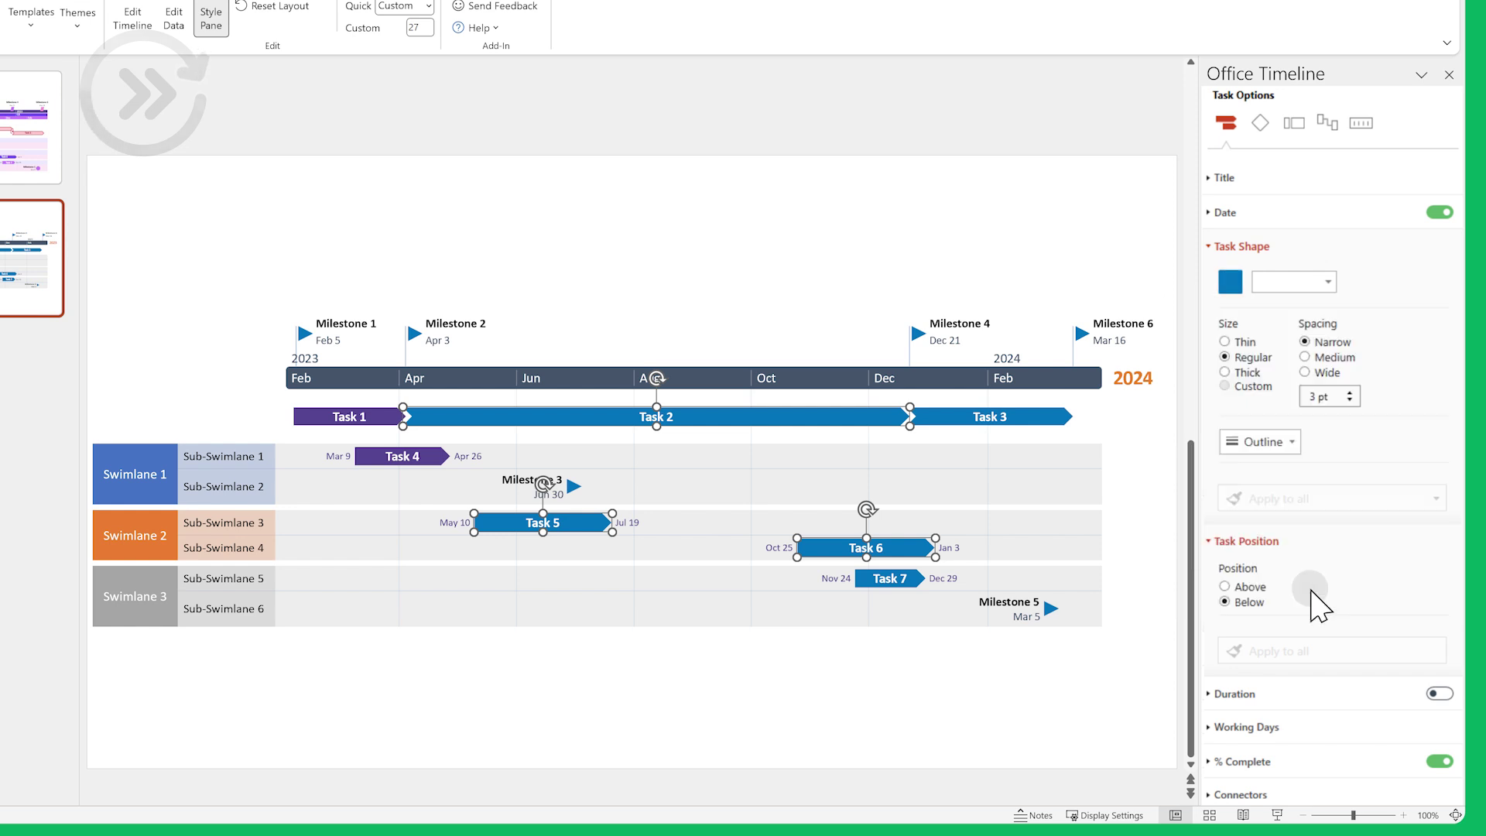
click(990, 416)
shift+click(891, 579)
Give Tasks 3 and 7 the lightest purple.
click(1230, 282)
click(1314, 435)
click(1334, 584)
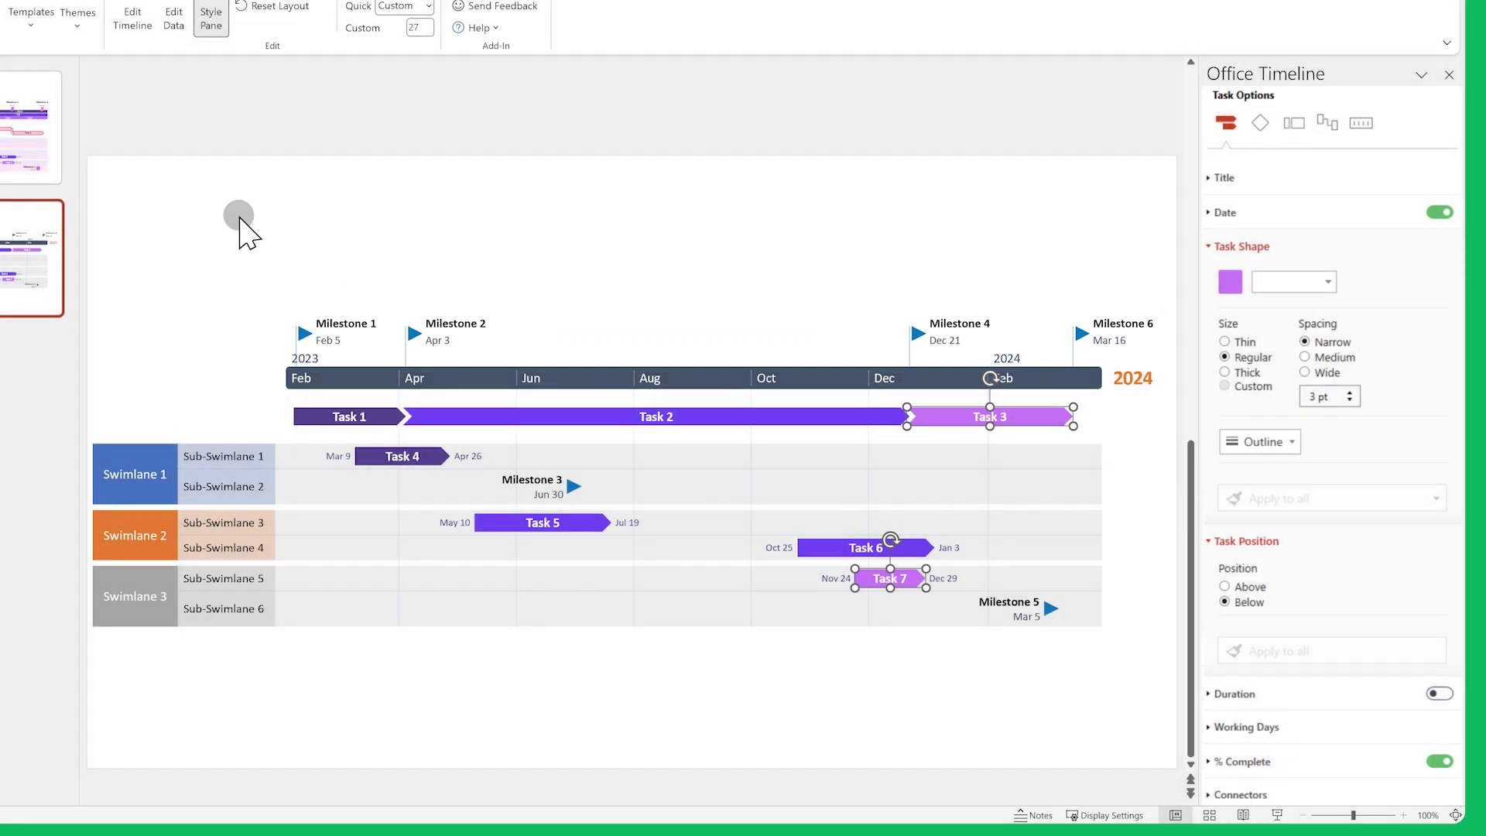
drag(239, 215, 1100, 341)
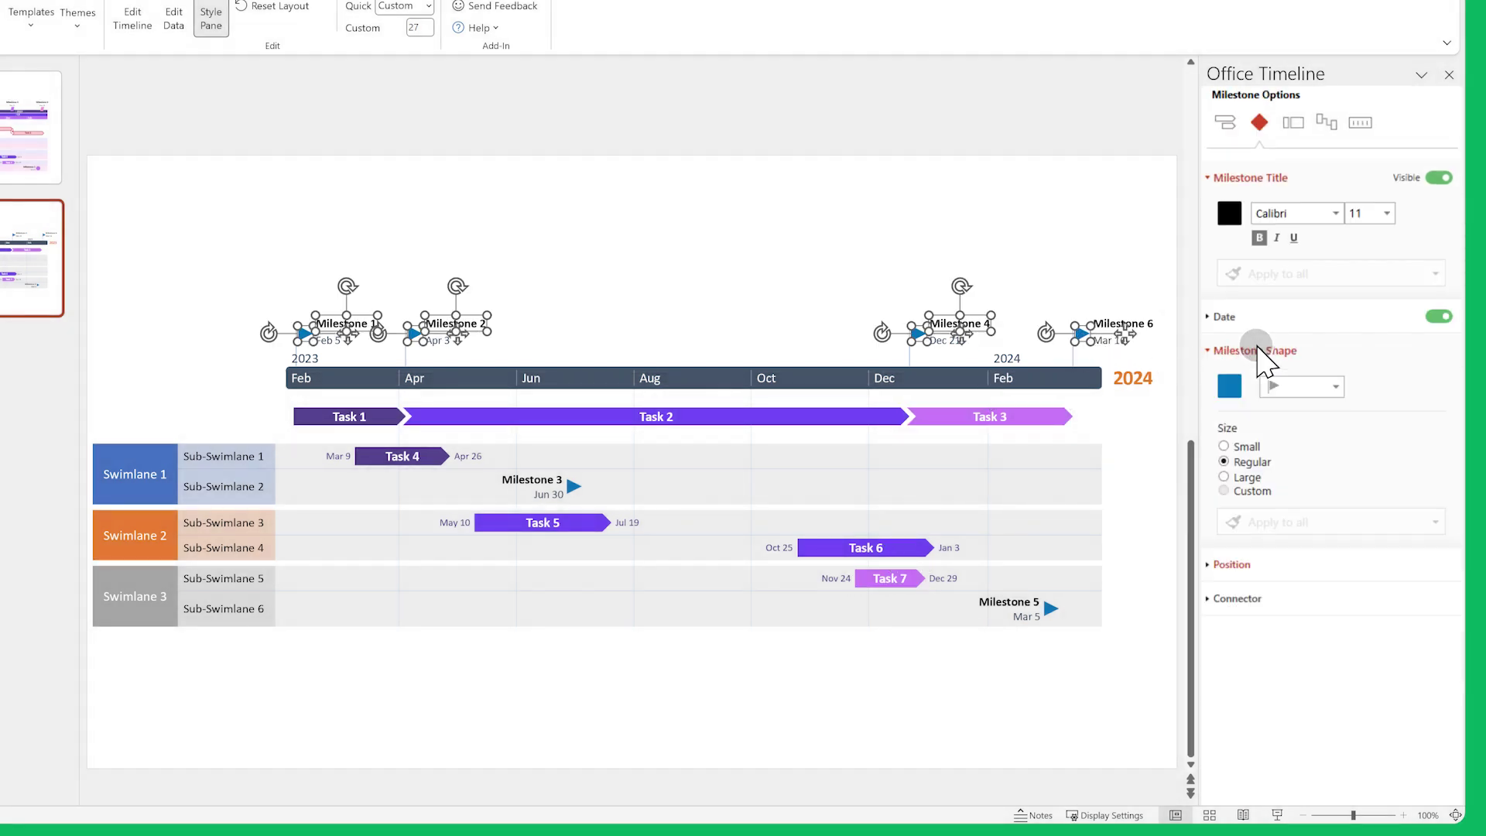
Make the timescale milestones parallelograms with title size 12 and date size 9.
click(1311, 390)
click(1369, 512)
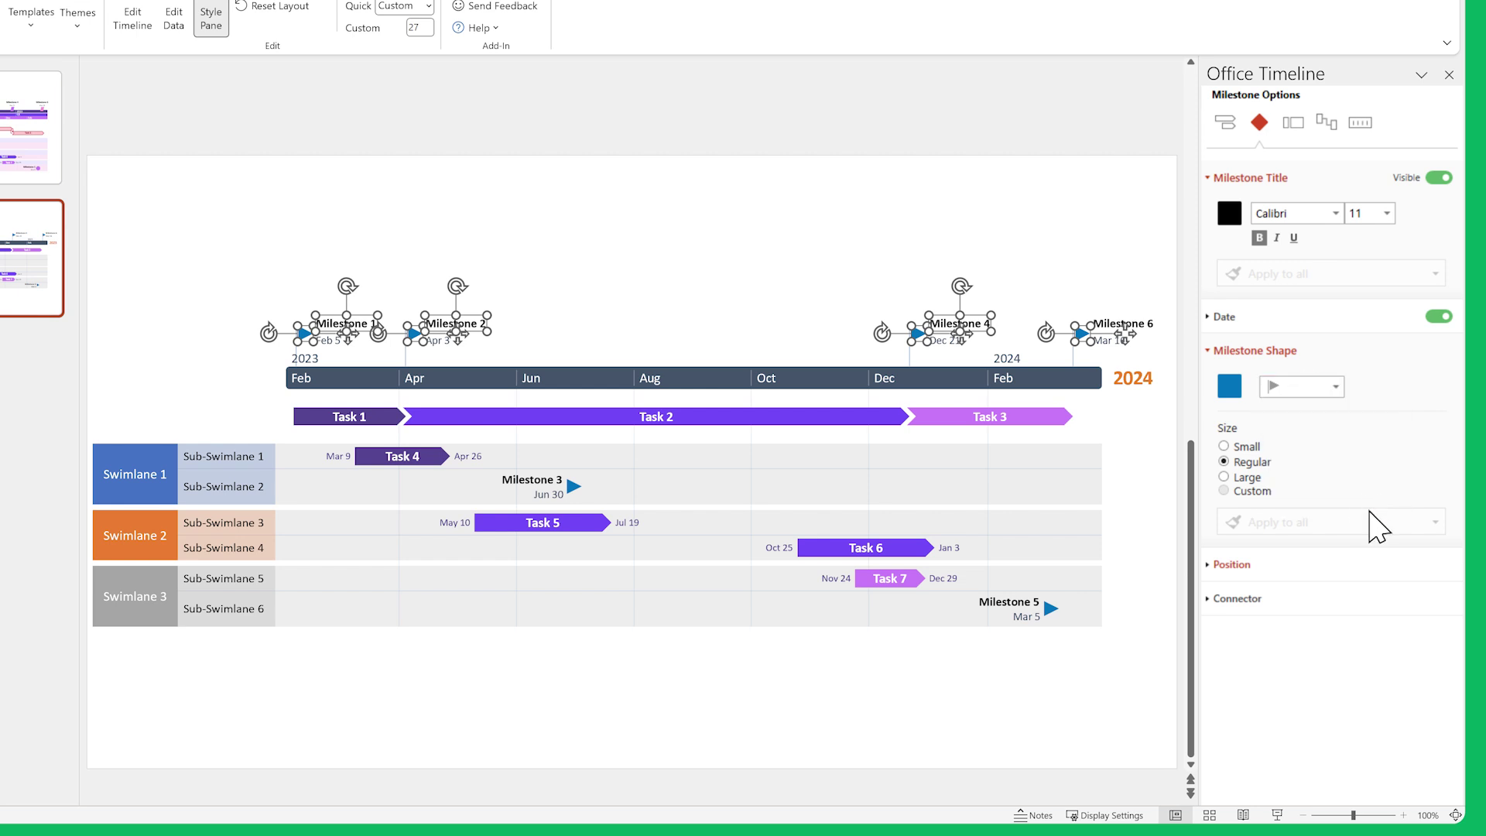
text(12)
key(Return)
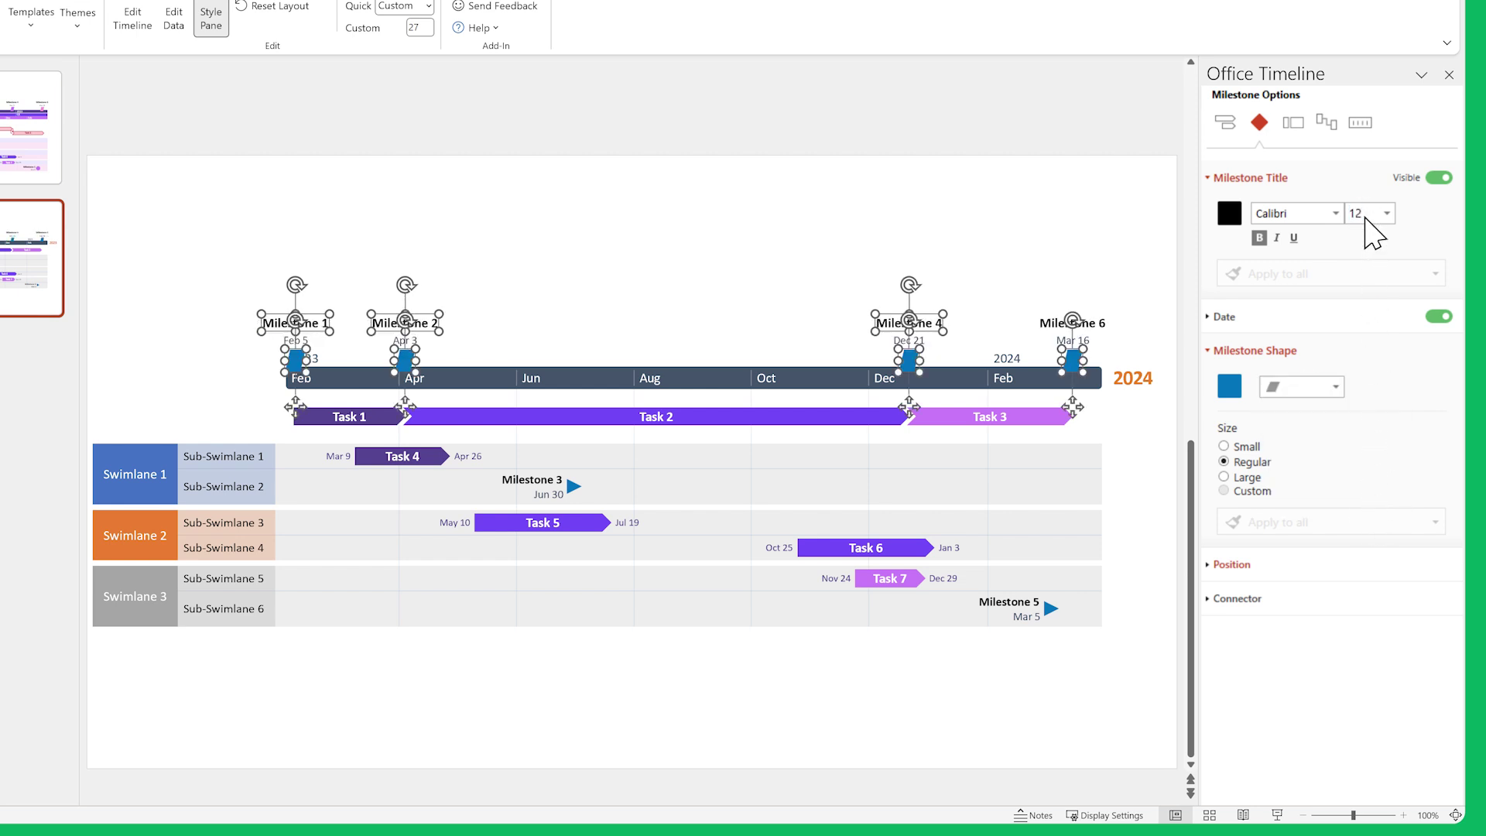
click(1335, 319)
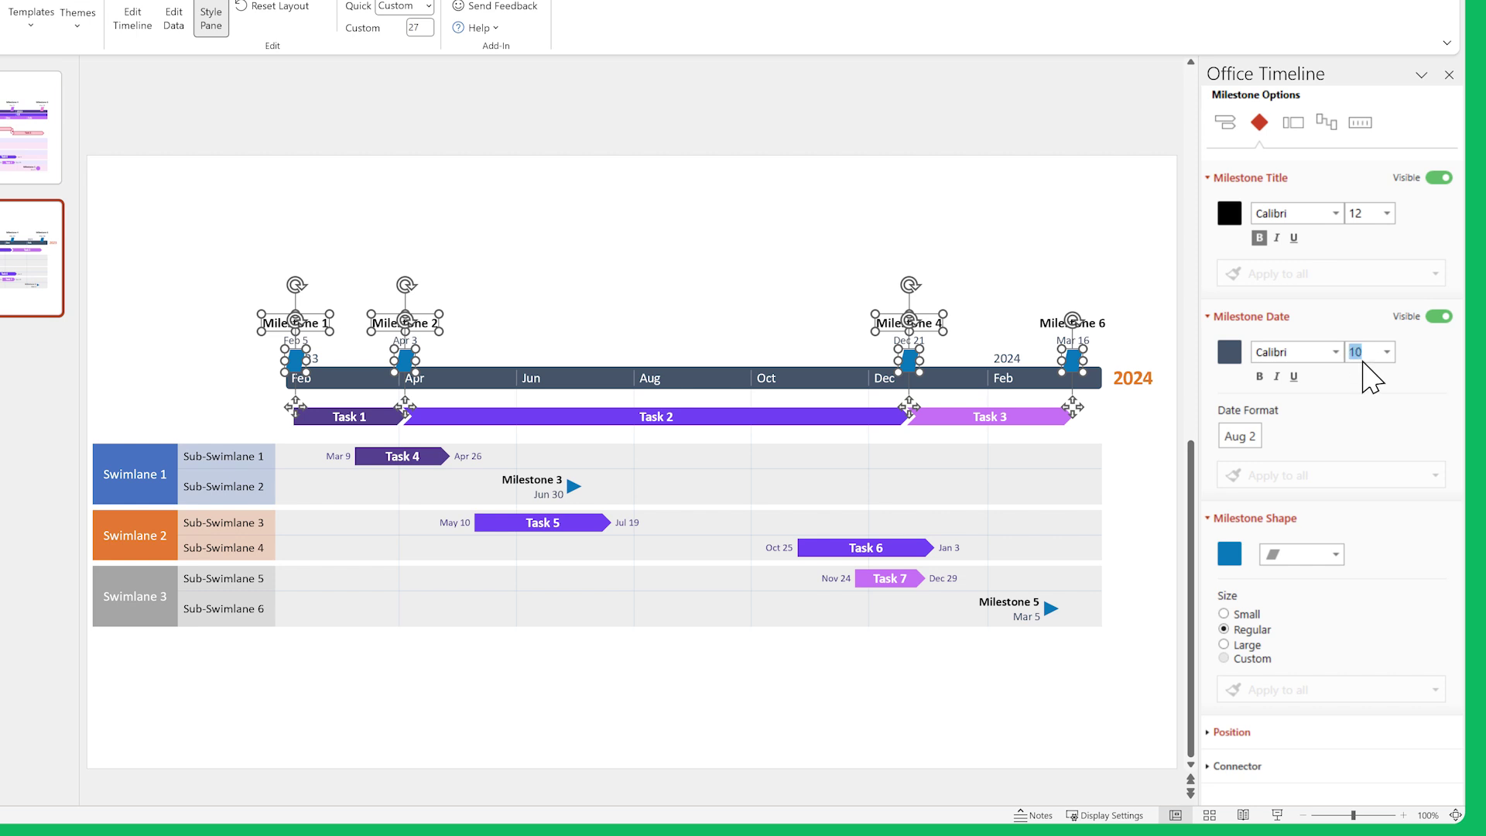
text(9)
key(Return)
click(746, 240)
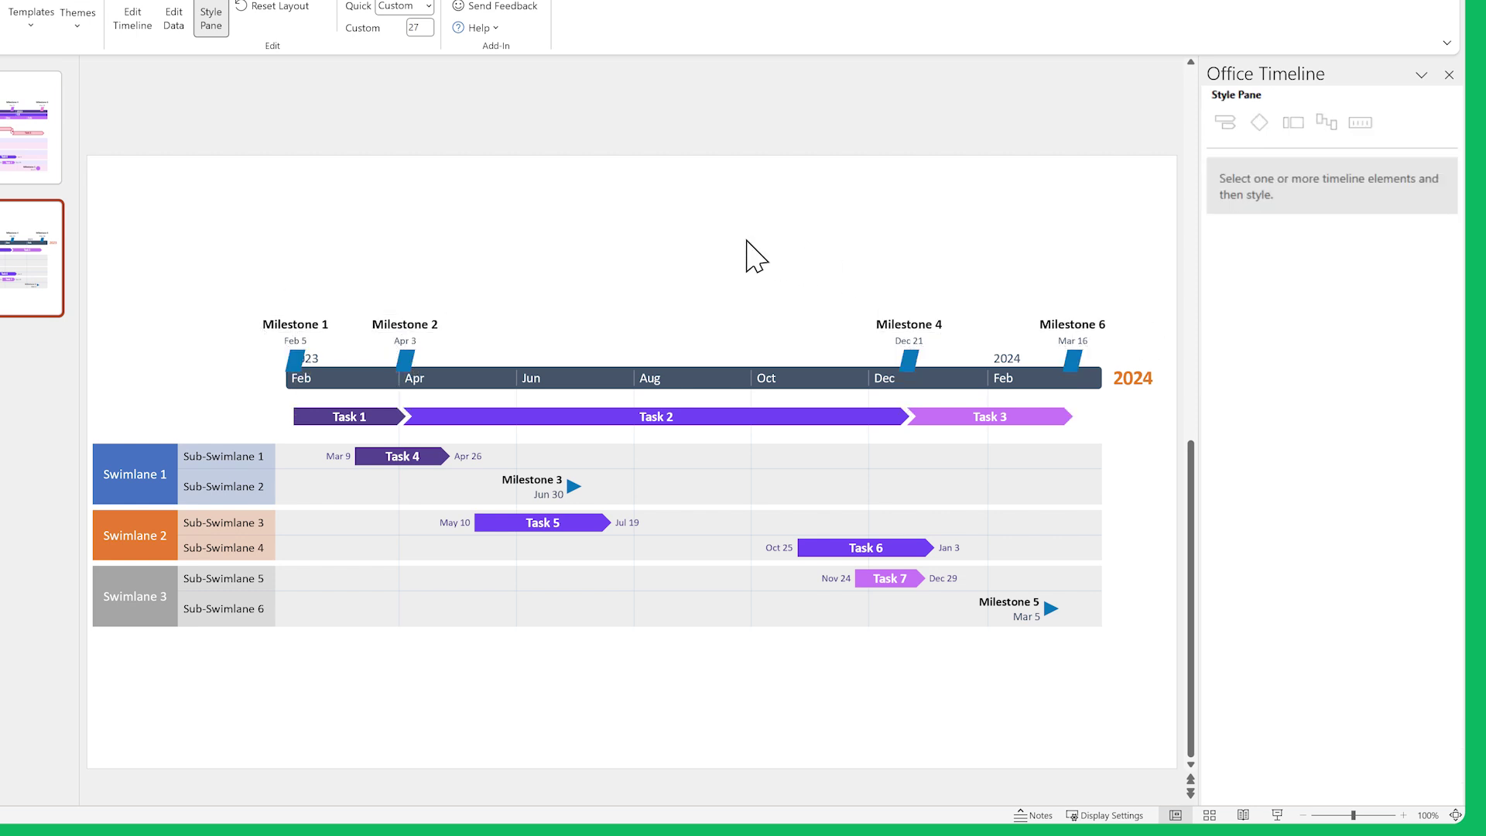
Recolour Milestone 1 pink and Milestone 2 purple.
click(296, 361)
click(1231, 282)
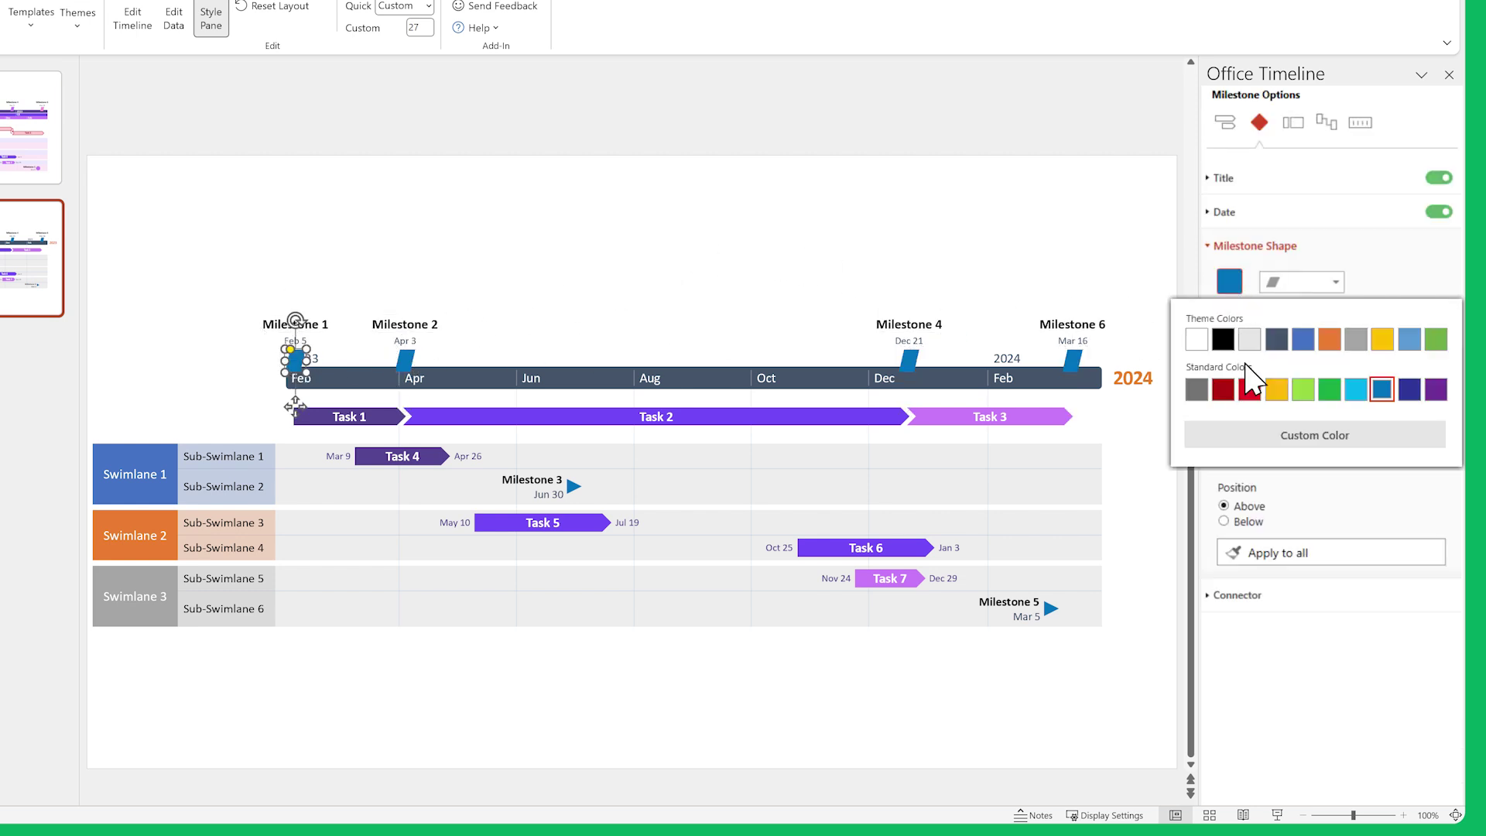
click(1317, 434)
click(1335, 585)
click(405, 362)
click(1230, 283)
click(1317, 434)
click(1335, 585)
Recolour Milestone 4 light purple and Milestone 6 pink.
click(910, 362)
click(1230, 283)
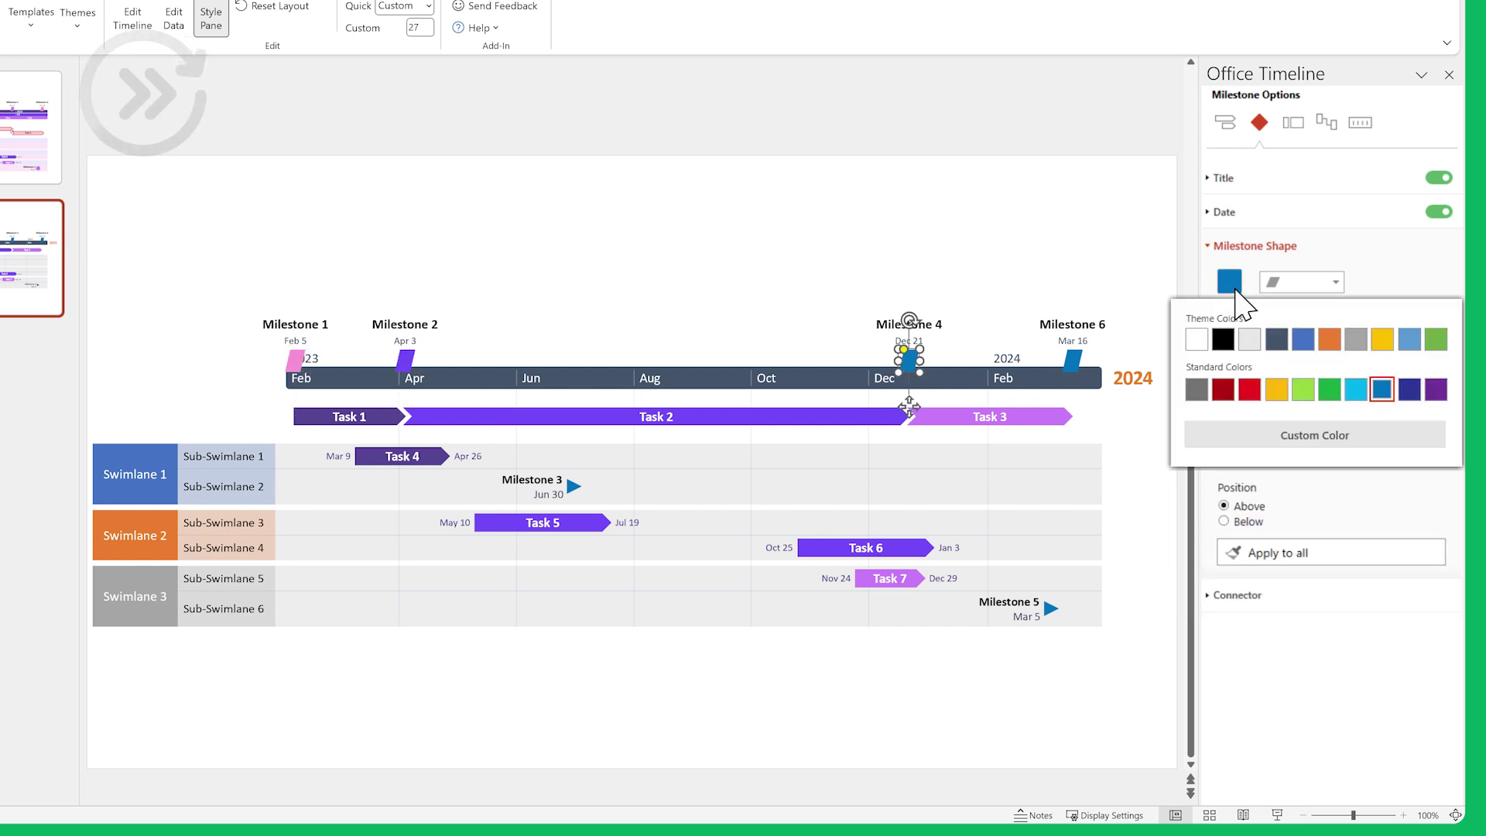
click(1317, 434)
click(1335, 585)
click(1073, 361)
click(1230, 282)
click(1335, 585)
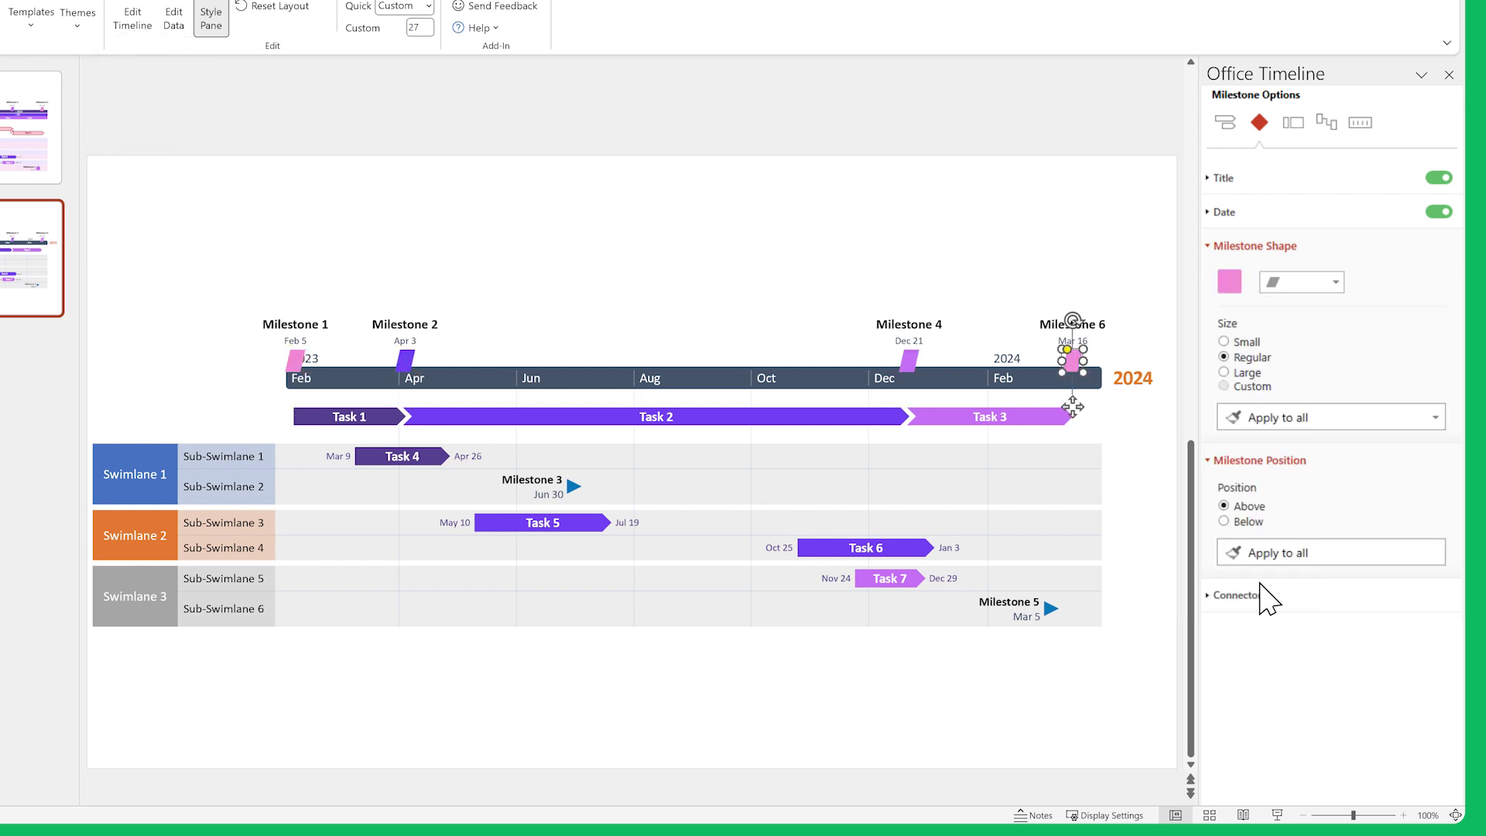
Turn Milestones 3 and 5 into circles with title size 12.
click(573, 488)
shift+click(1055, 609)
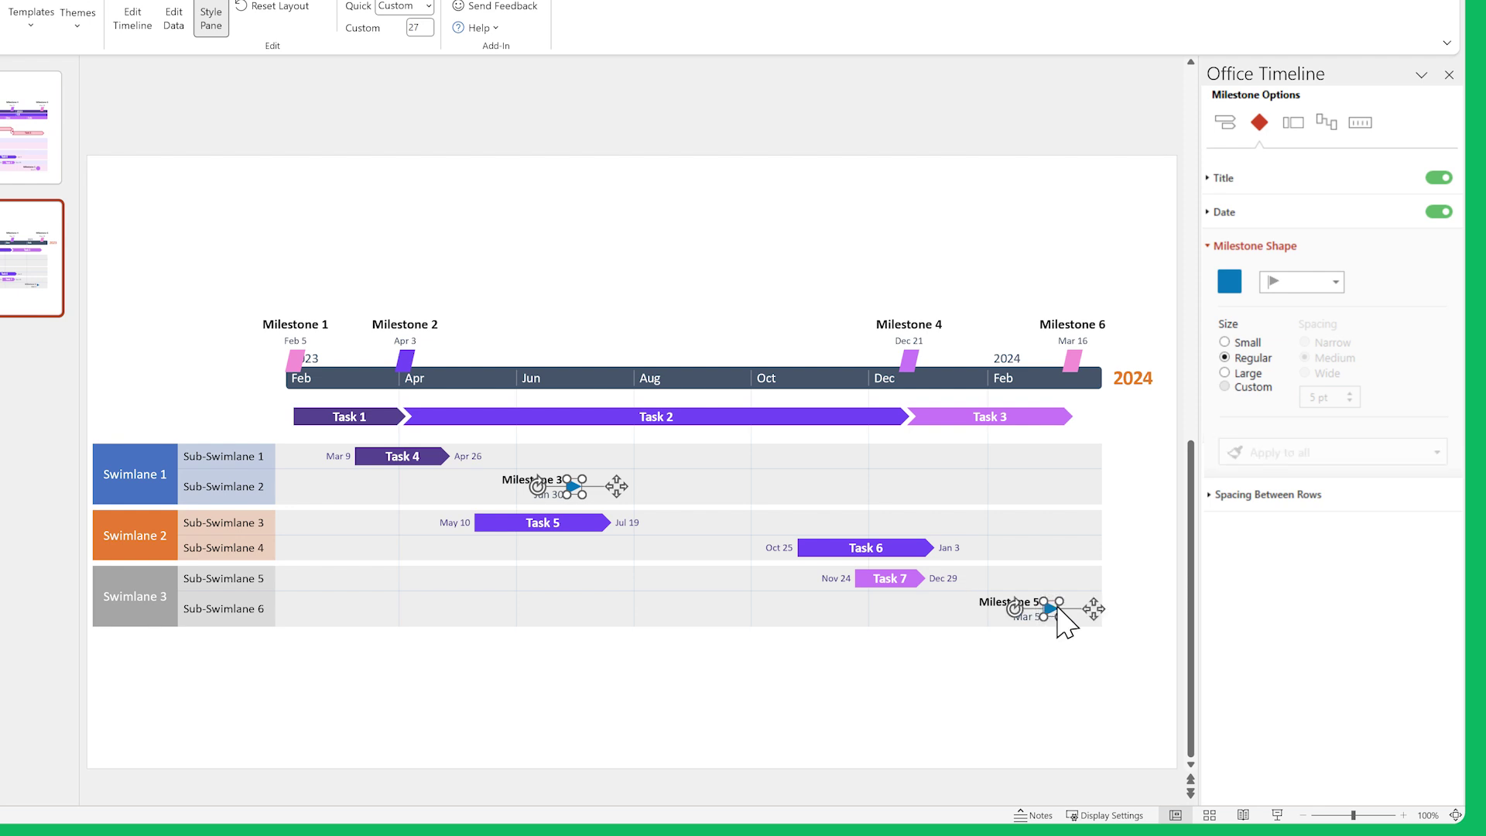
click(1316, 282)
click(1394, 371)
click(1350, 178)
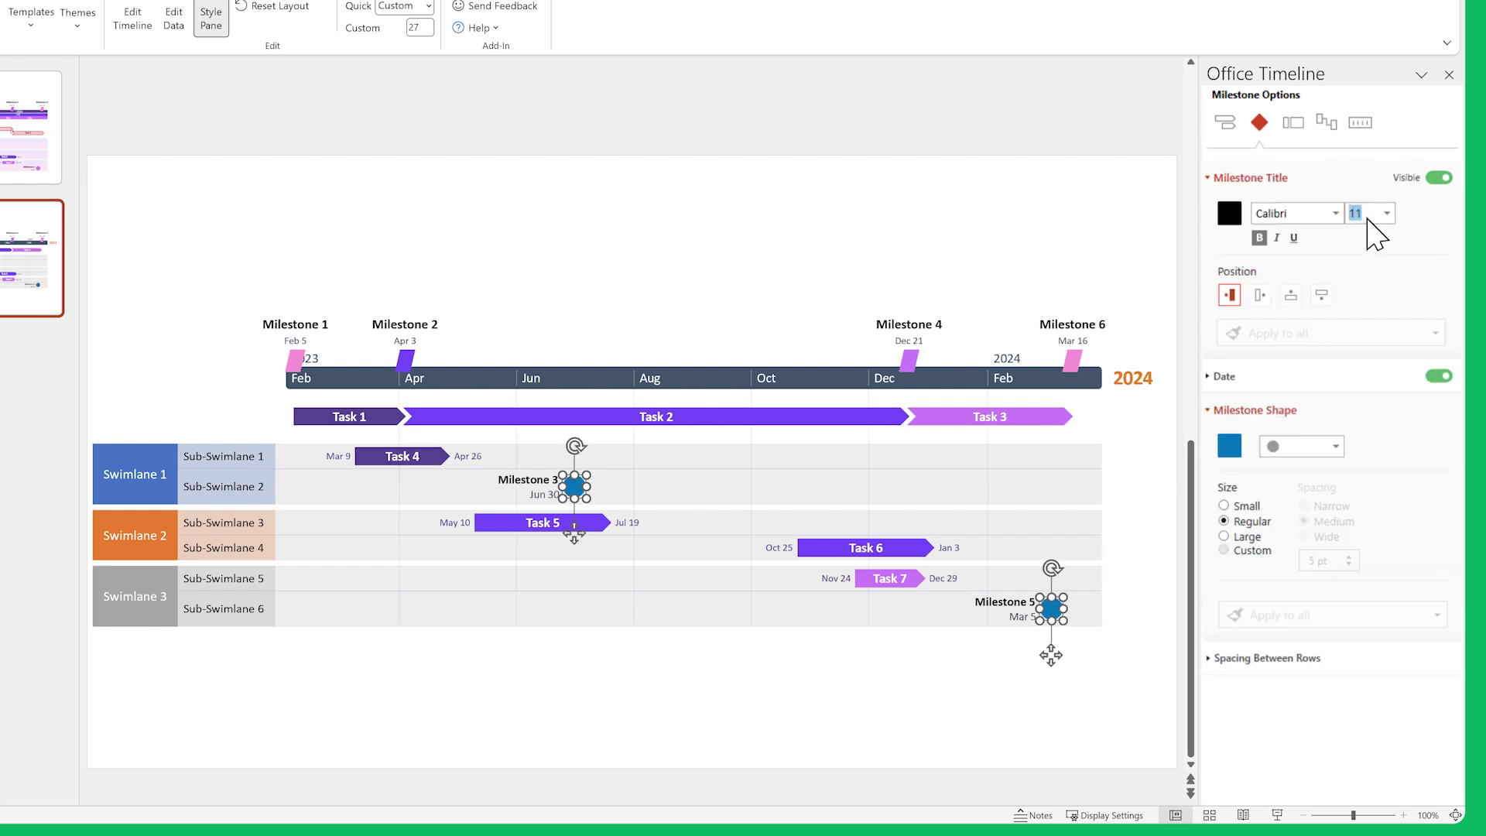
text(12)
key(Return)
click(1367, 378)
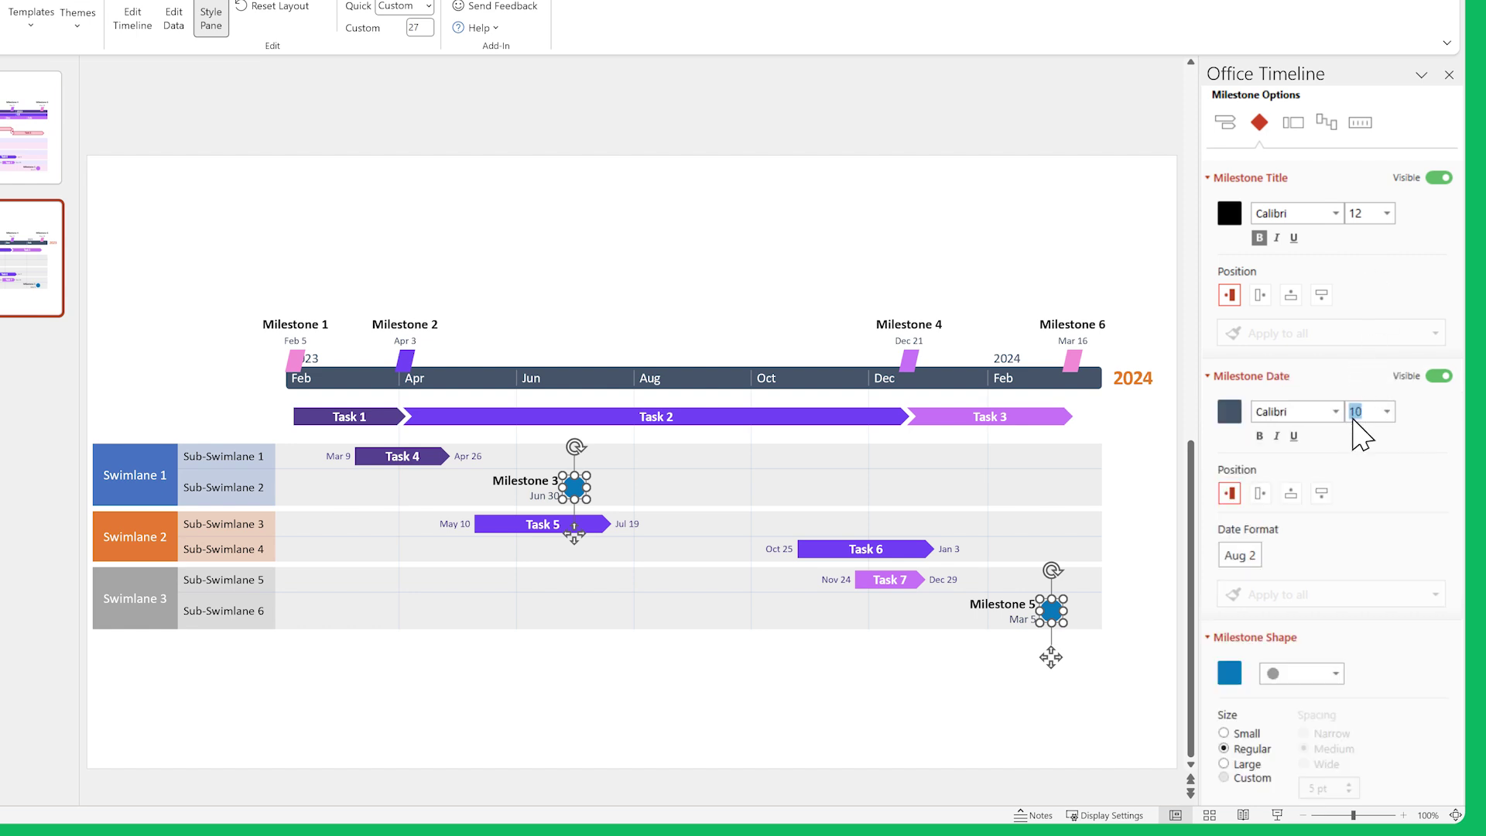
click(829, 321)
Recolour Milestone 3 dark purple and Milestone 5 pink-purple.
click(574, 486)
click(1229, 281)
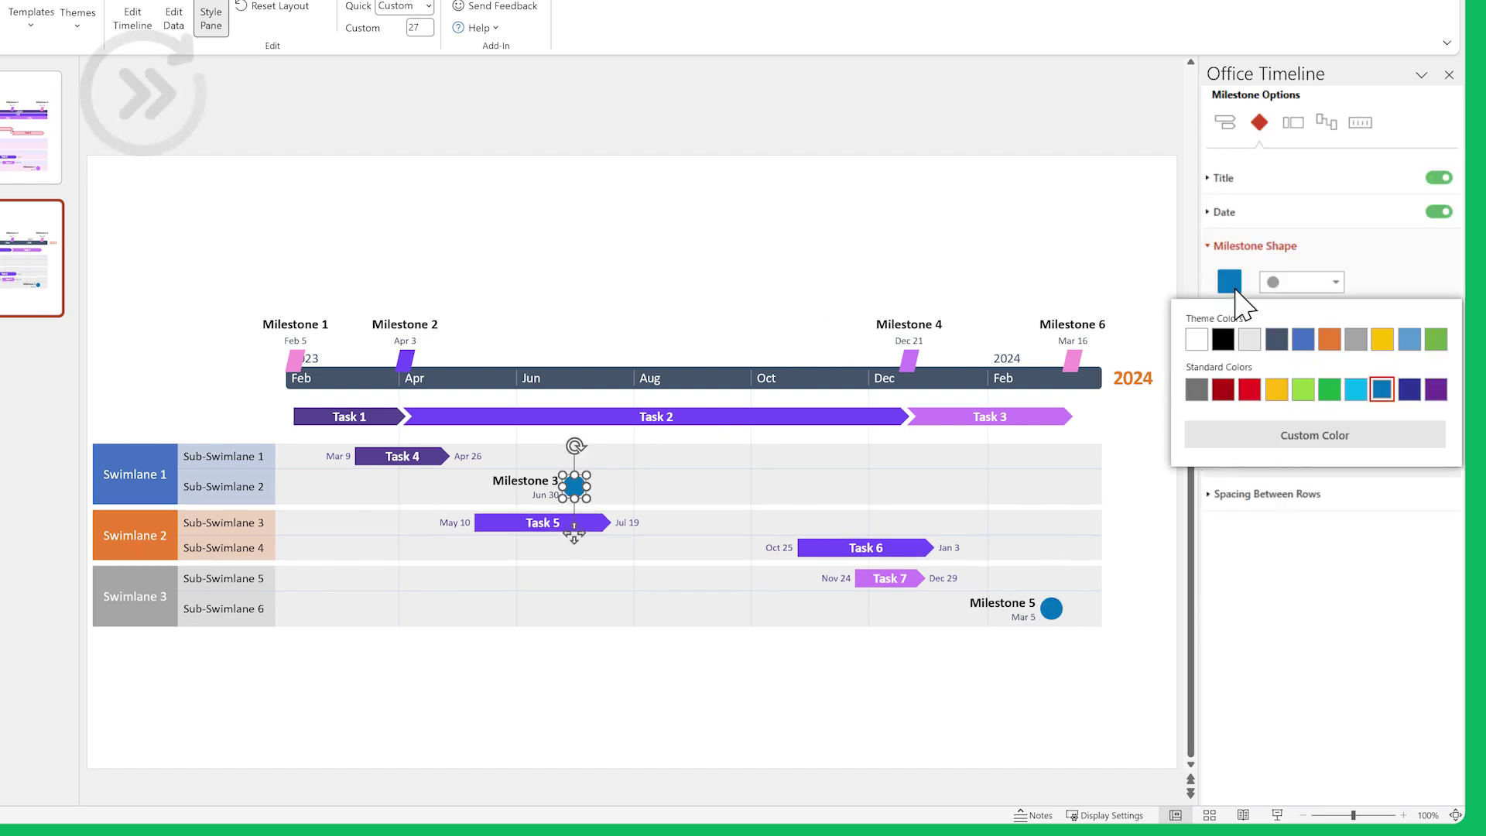
click(1317, 434)
click(1327, 584)
click(1051, 609)
click(1229, 281)
click(1316, 434)
click(1327, 584)
click(1114, 679)
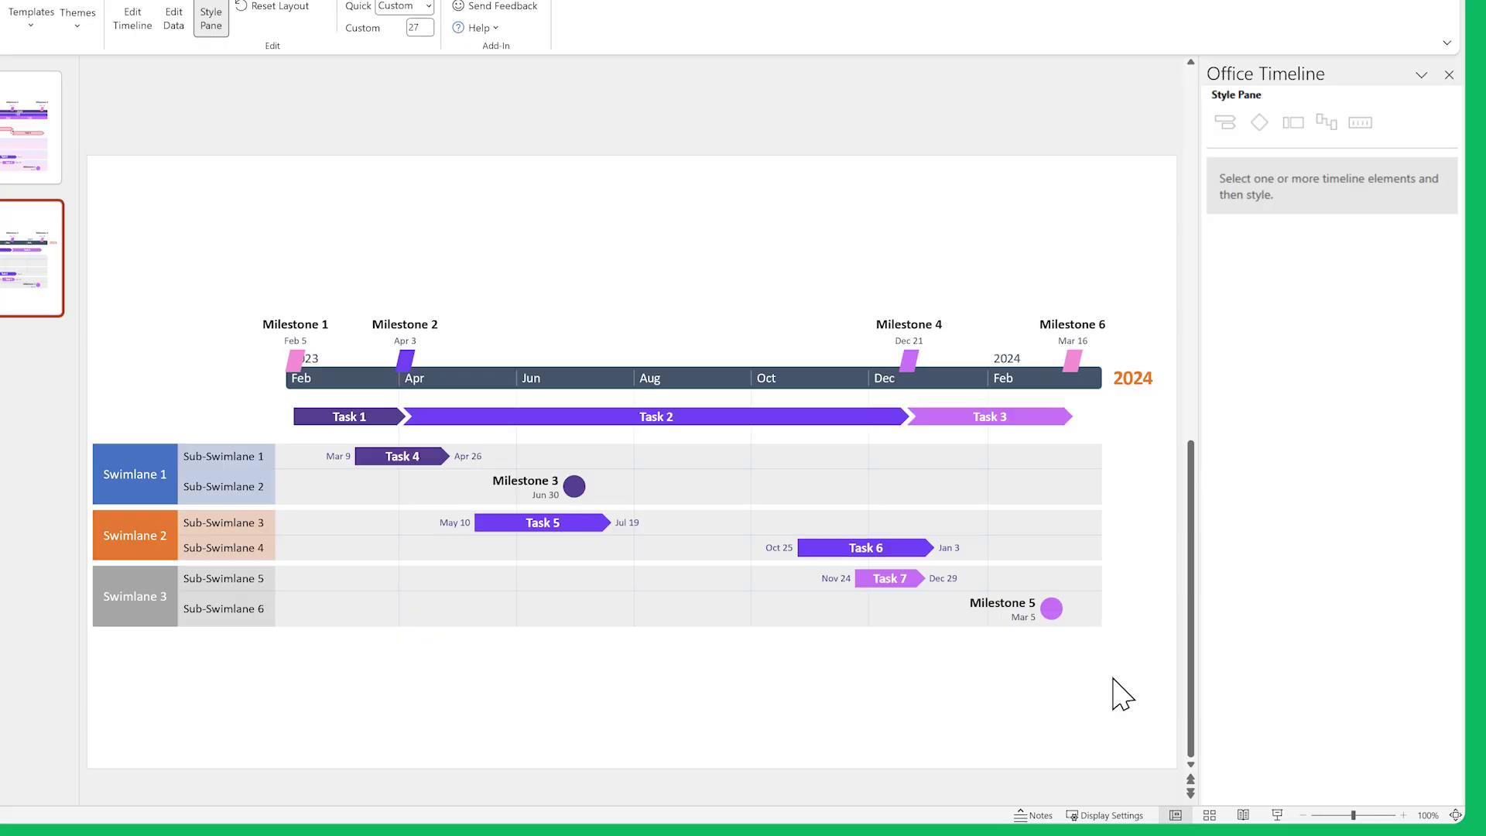
click(167, 468)
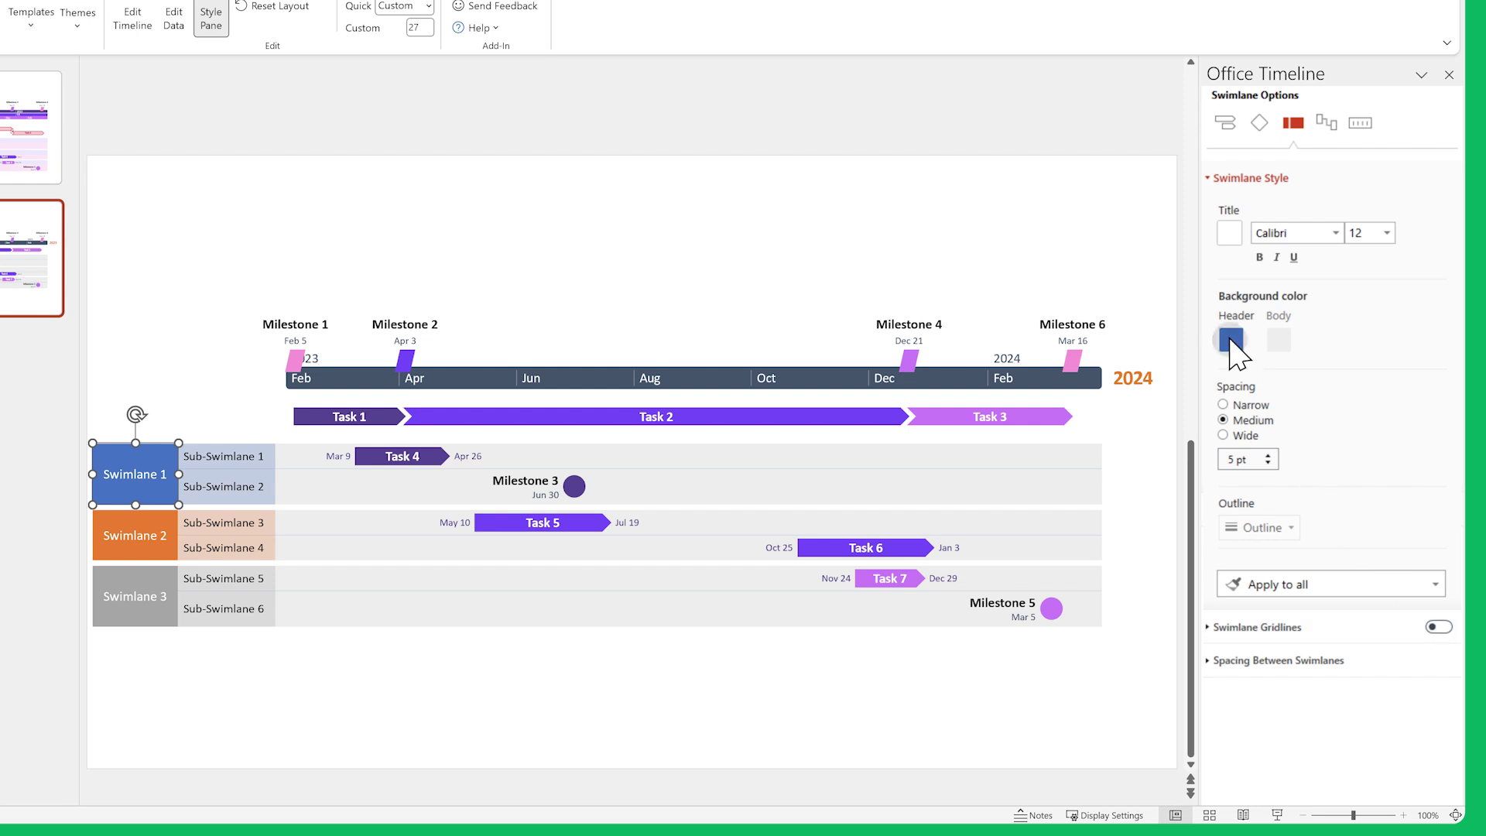
Give the Swimlane 1 header a dark purple custom colour.
click(1231, 339)
click(1234, 491)
click(1235, 612)
text(56)
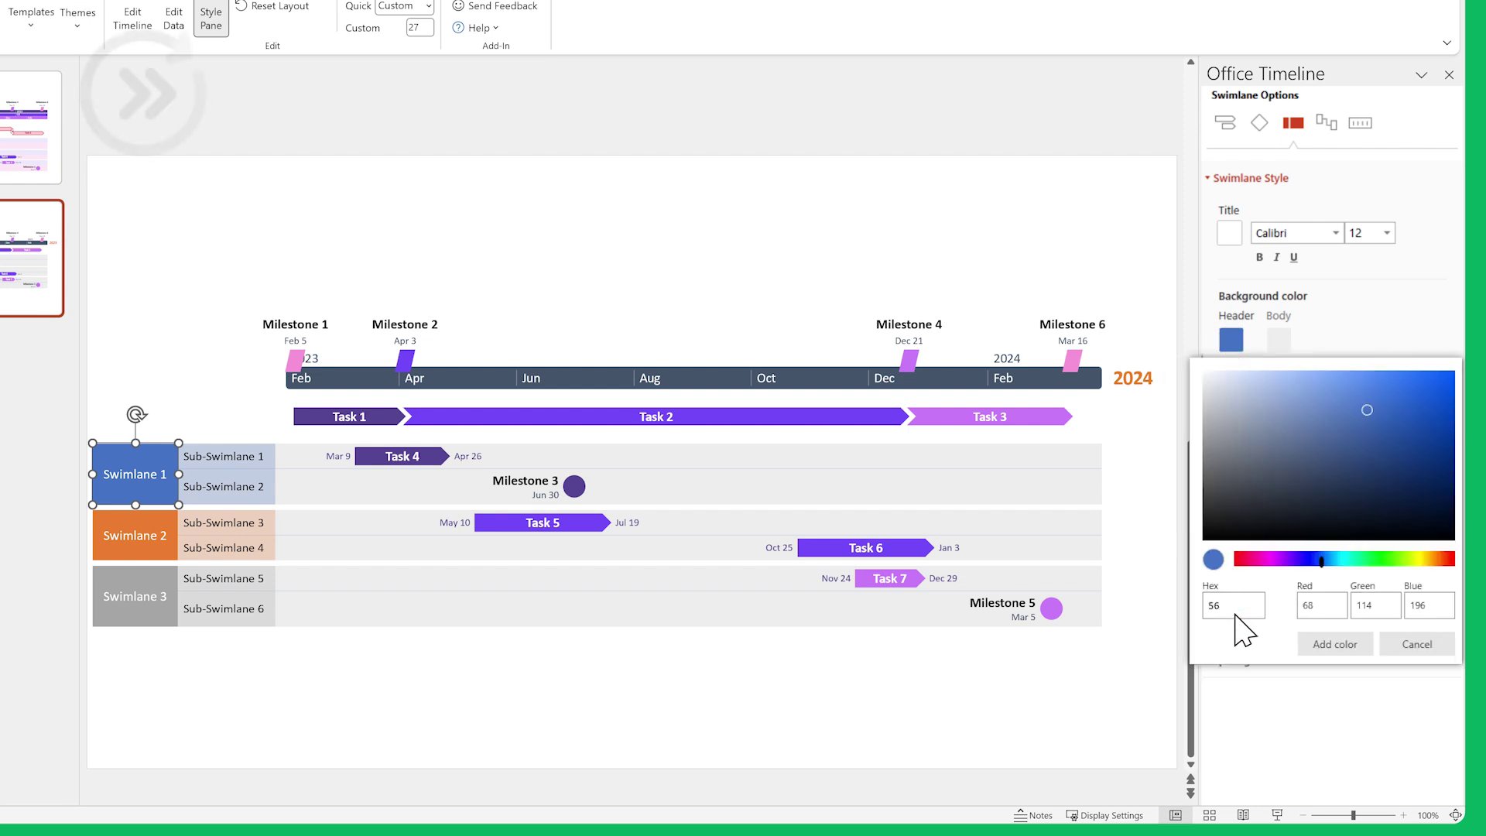
click(1336, 644)
click(136, 535)
Colour the Swimlane 2 header purple and the Swimlane 3 header light purple.
click(1231, 339)
click(1234, 491)
click(1336, 644)
click(135, 596)
click(1231, 339)
click(1270, 397)
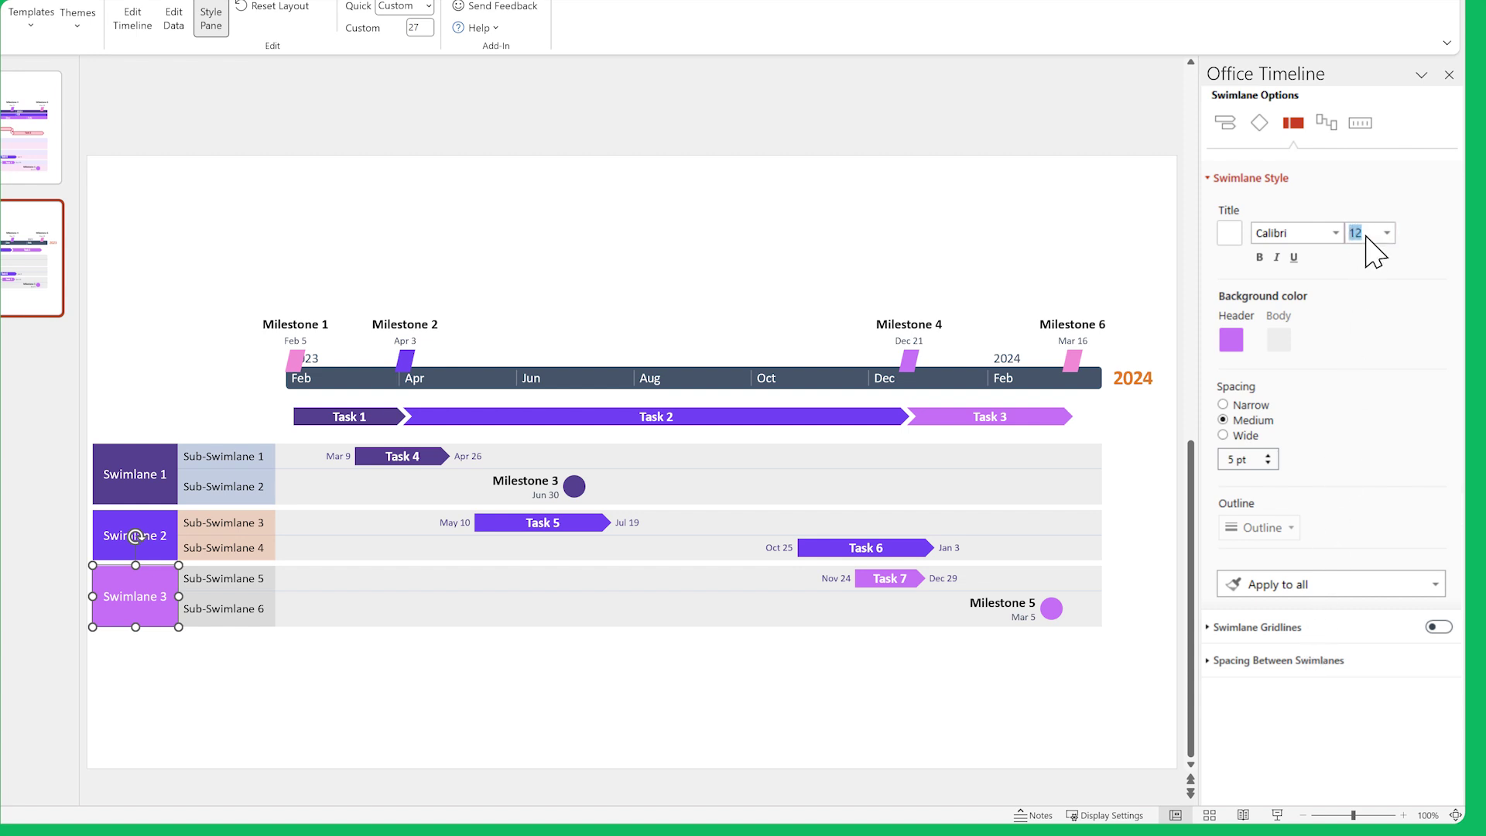
Apply the Swimlane 3 style to all swimlanes.
click(1295, 587)
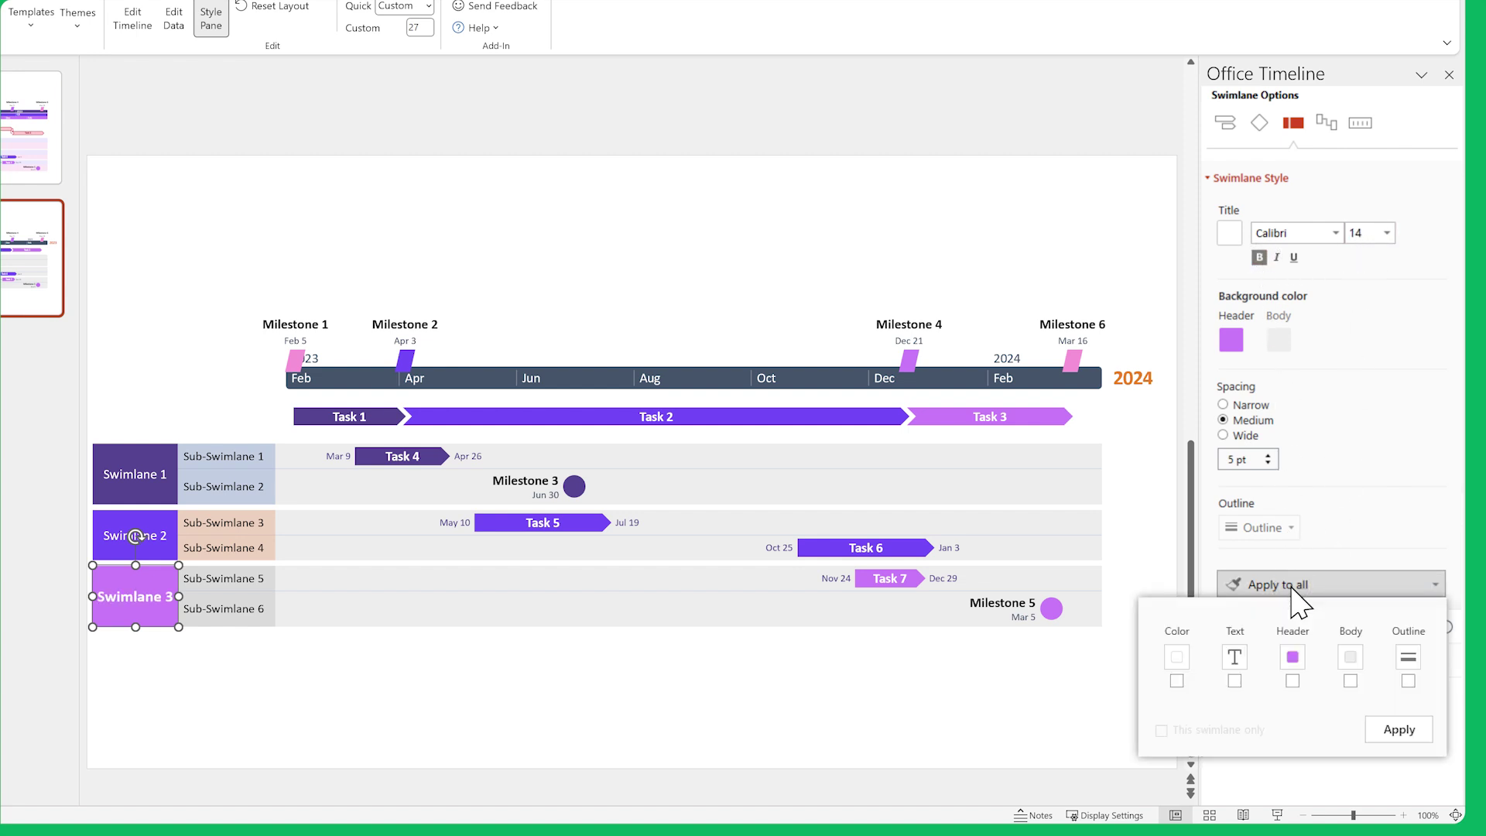
click(1378, 734)
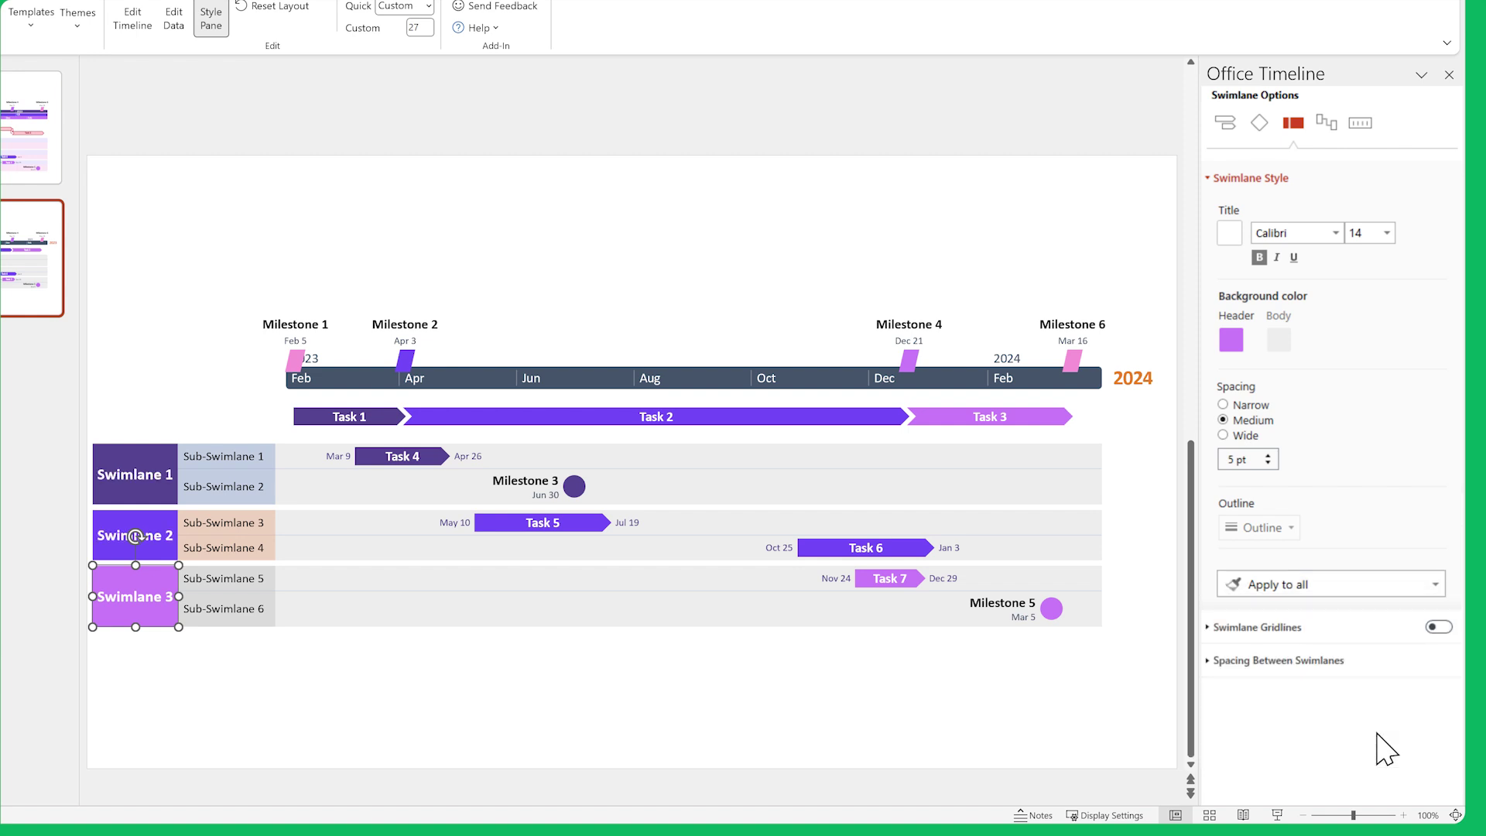
drag(197, 410, 293, 658)
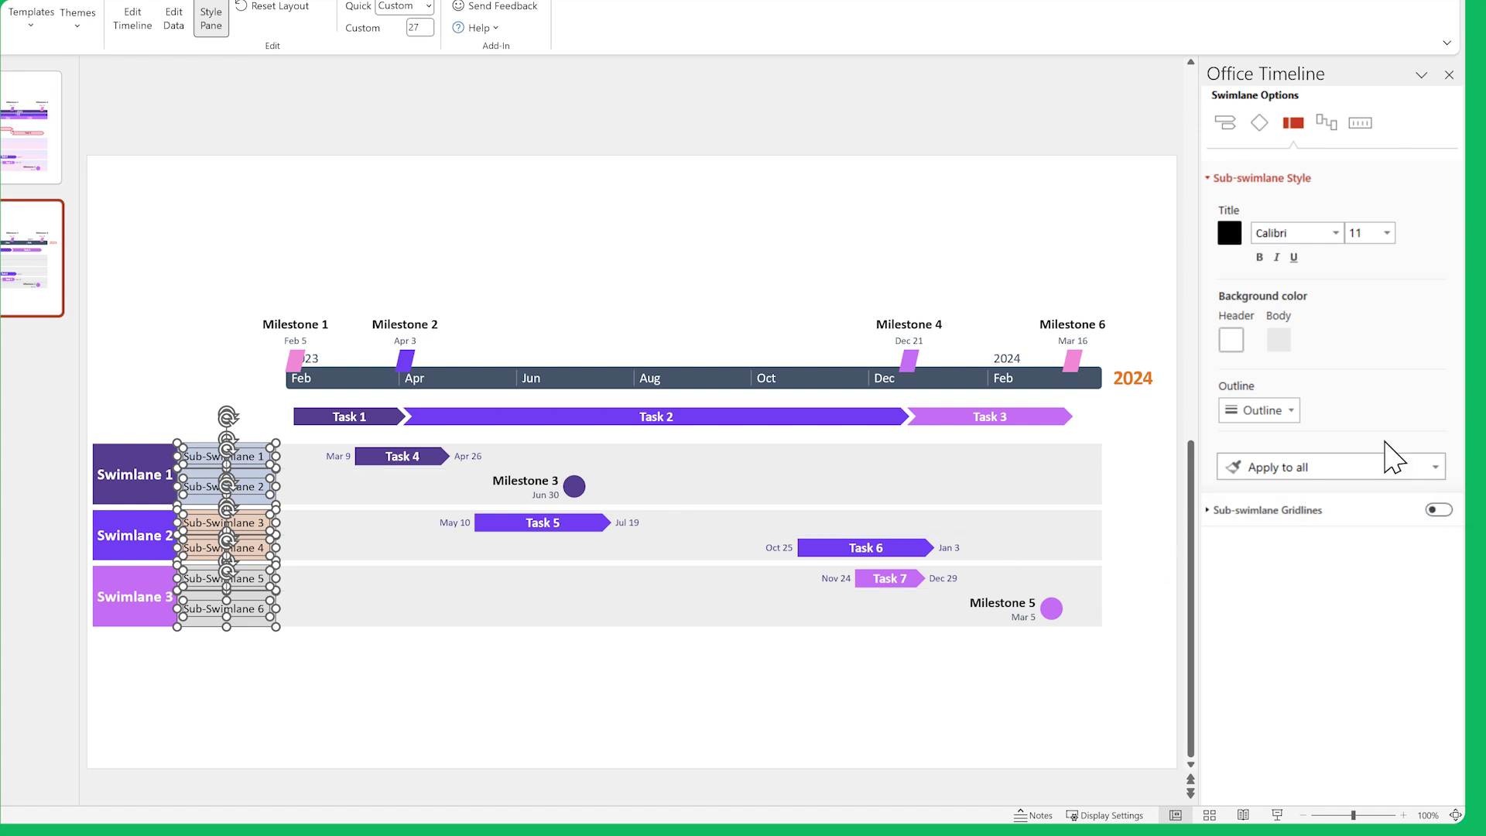
Give sub-swimlane headers a light grey background and purple-to-pink title colours per pair.
click(1233, 341)
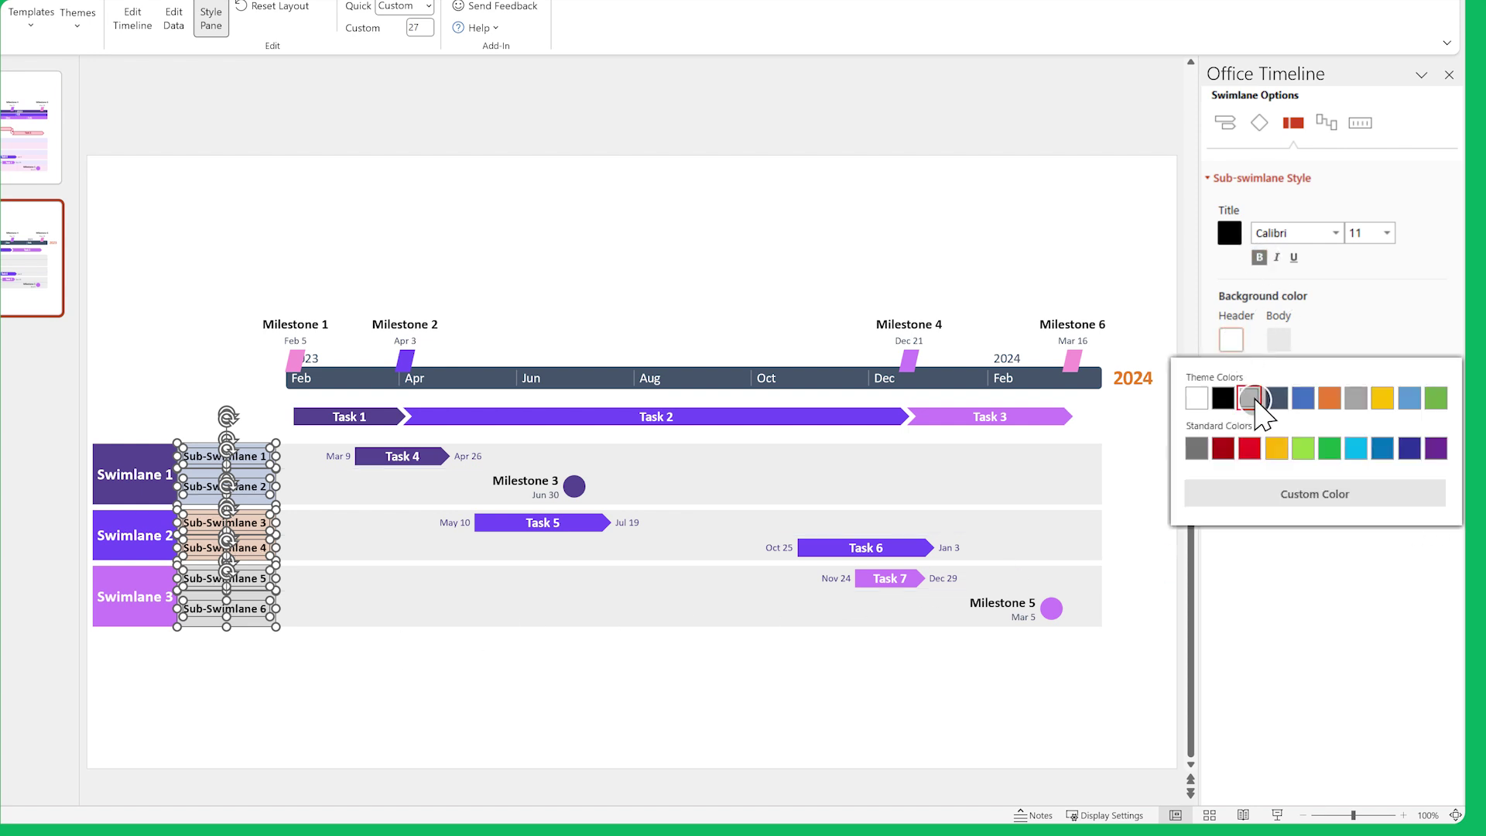
click(1252, 399)
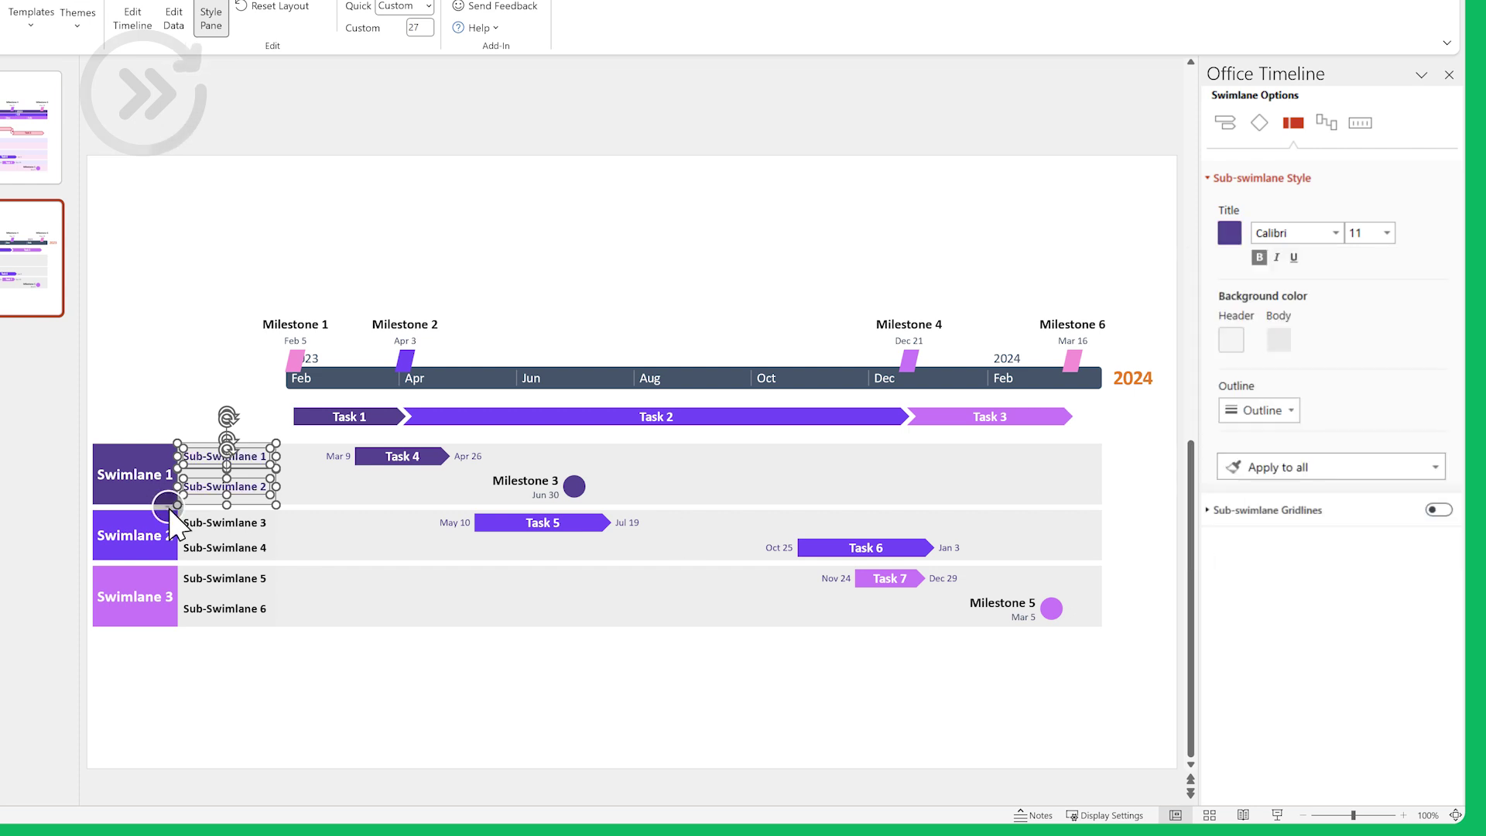
click(1229, 232)
click(1330, 531)
drag(197, 511, 232, 619)
click(1229, 232)
click(1316, 384)
click(1330, 531)
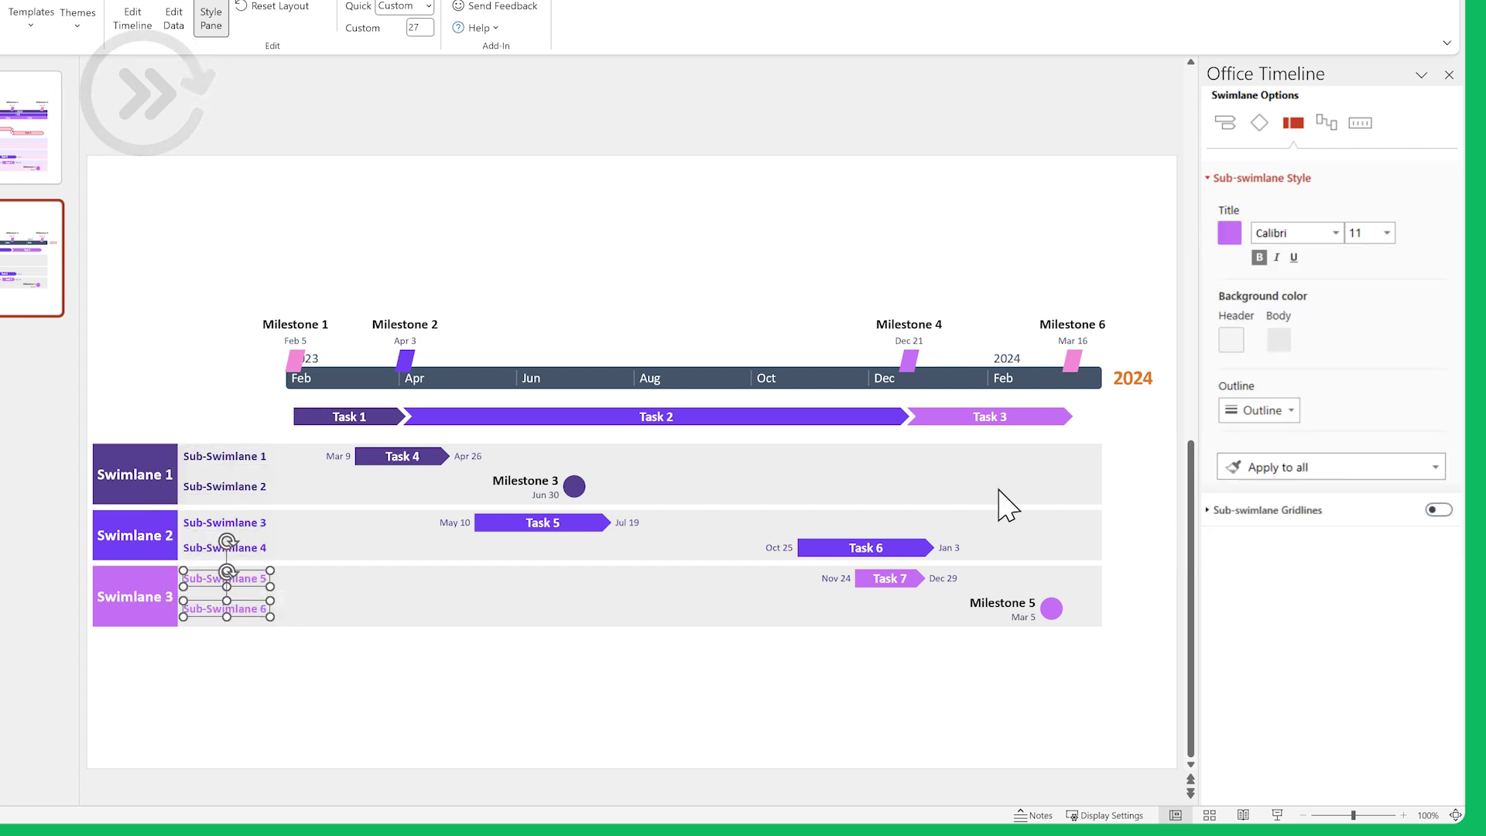
Shade the sub-swimlane body rows alternately lavender and light pink.
click(1000, 490)
click(1279, 339)
click(1330, 531)
click(1336, 644)
click(1279, 339)
click(1330, 531)
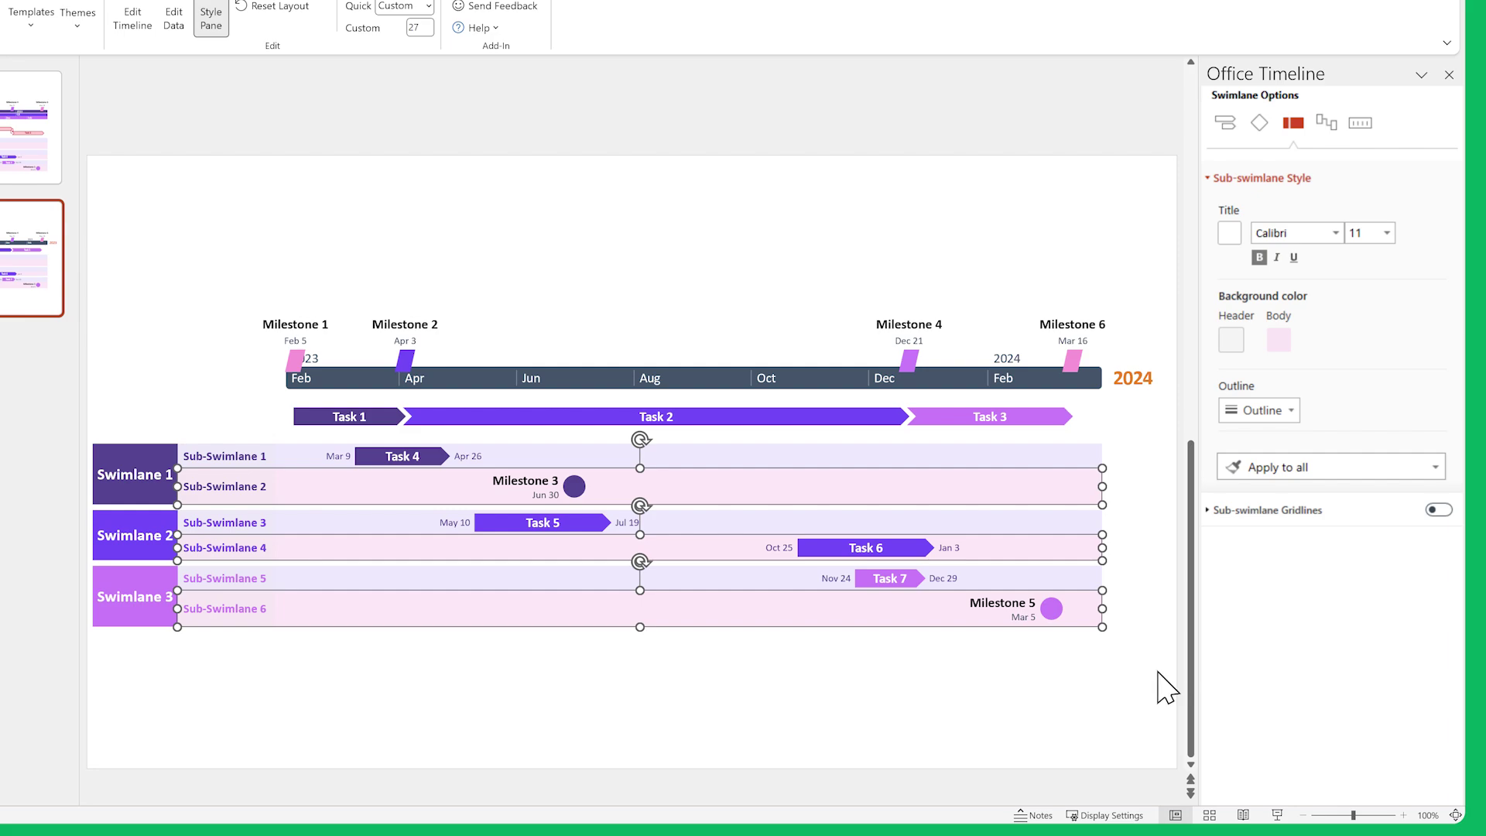
click(1161, 688)
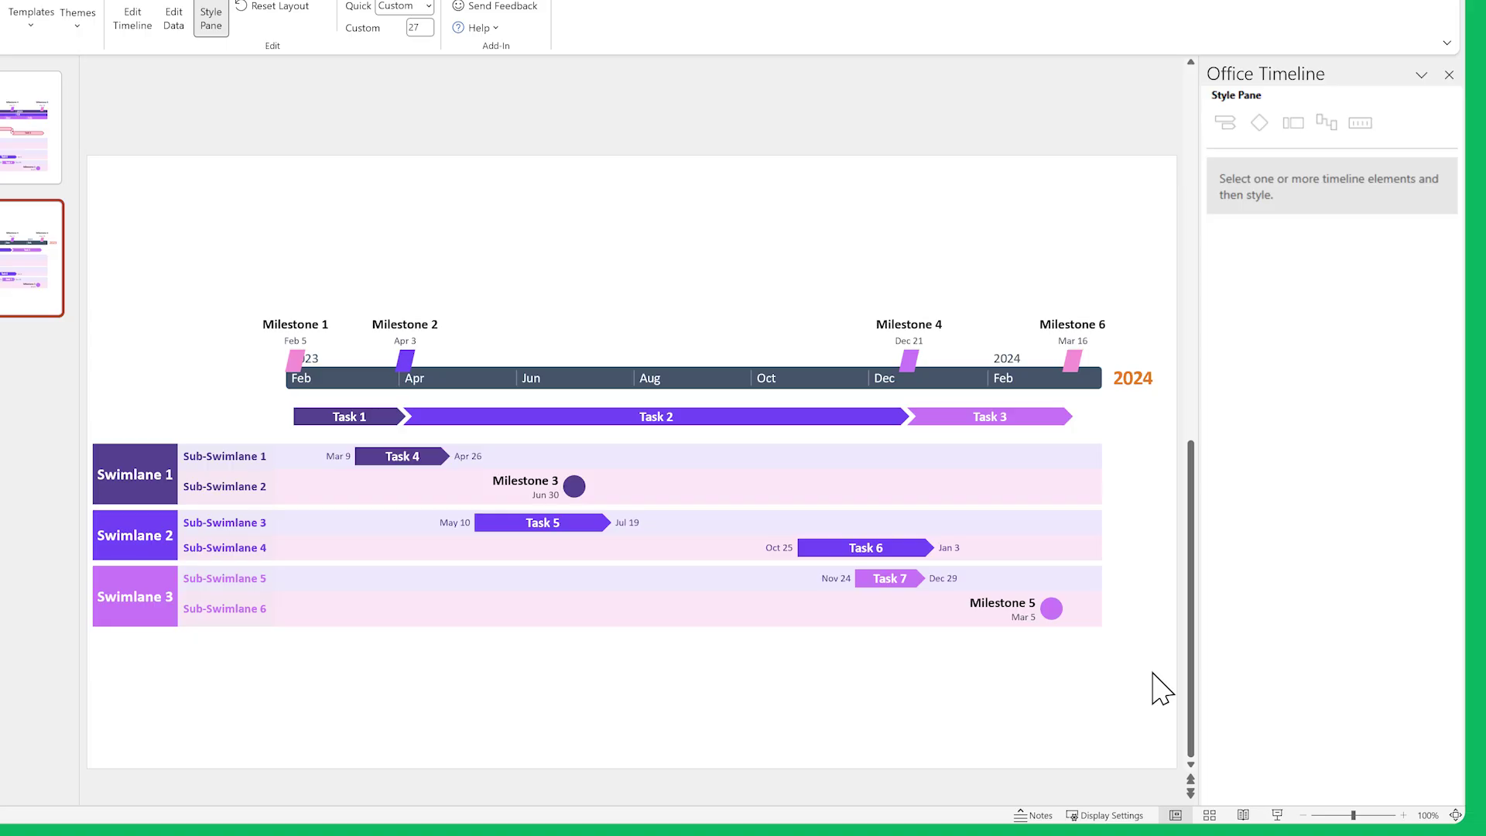
Enable the middle and bottom tiers in the timescale settings.
click(964, 378)
click(1369, 273)
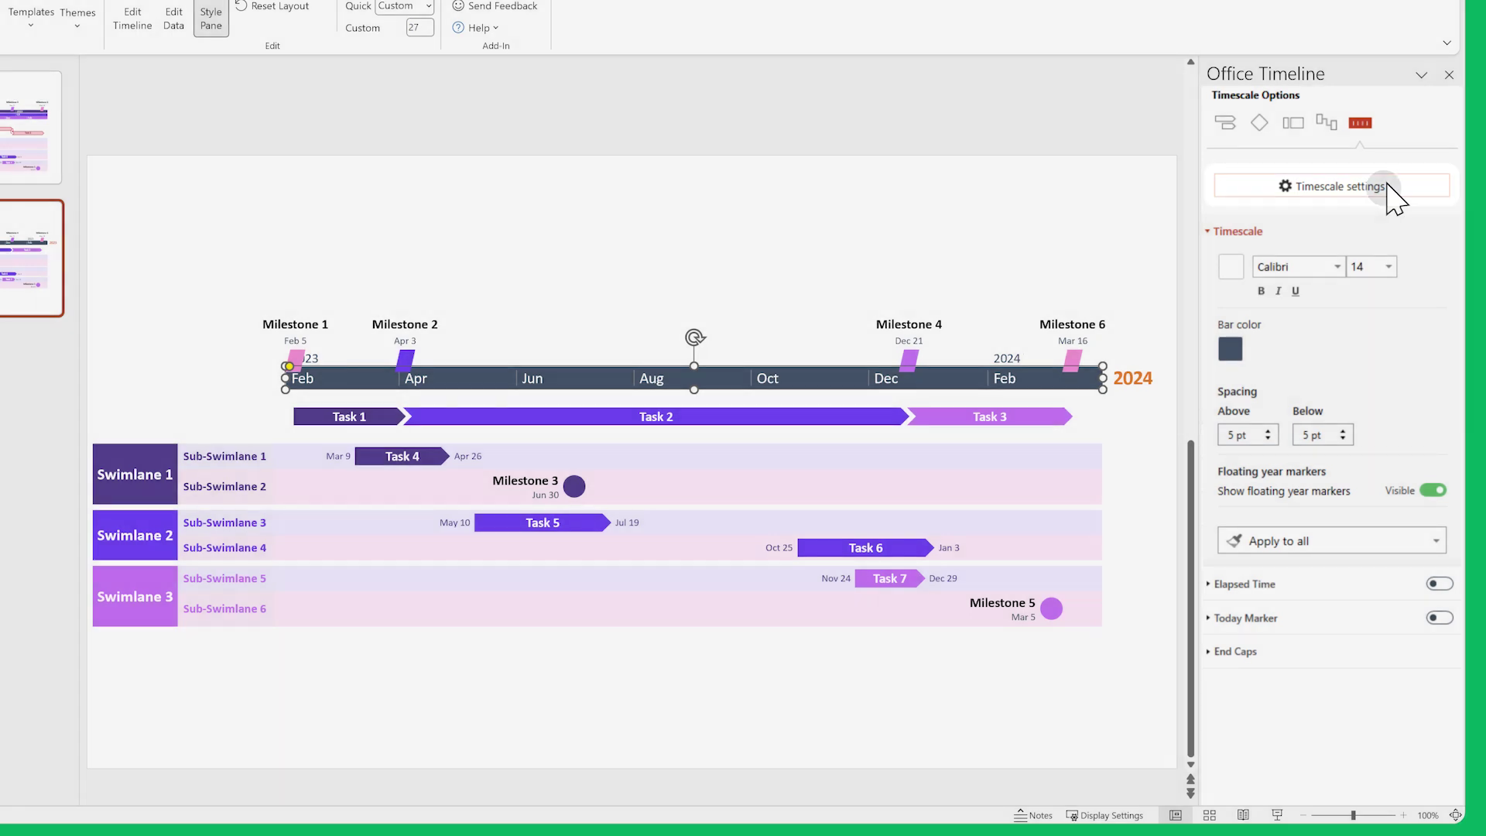
click(1392, 190)
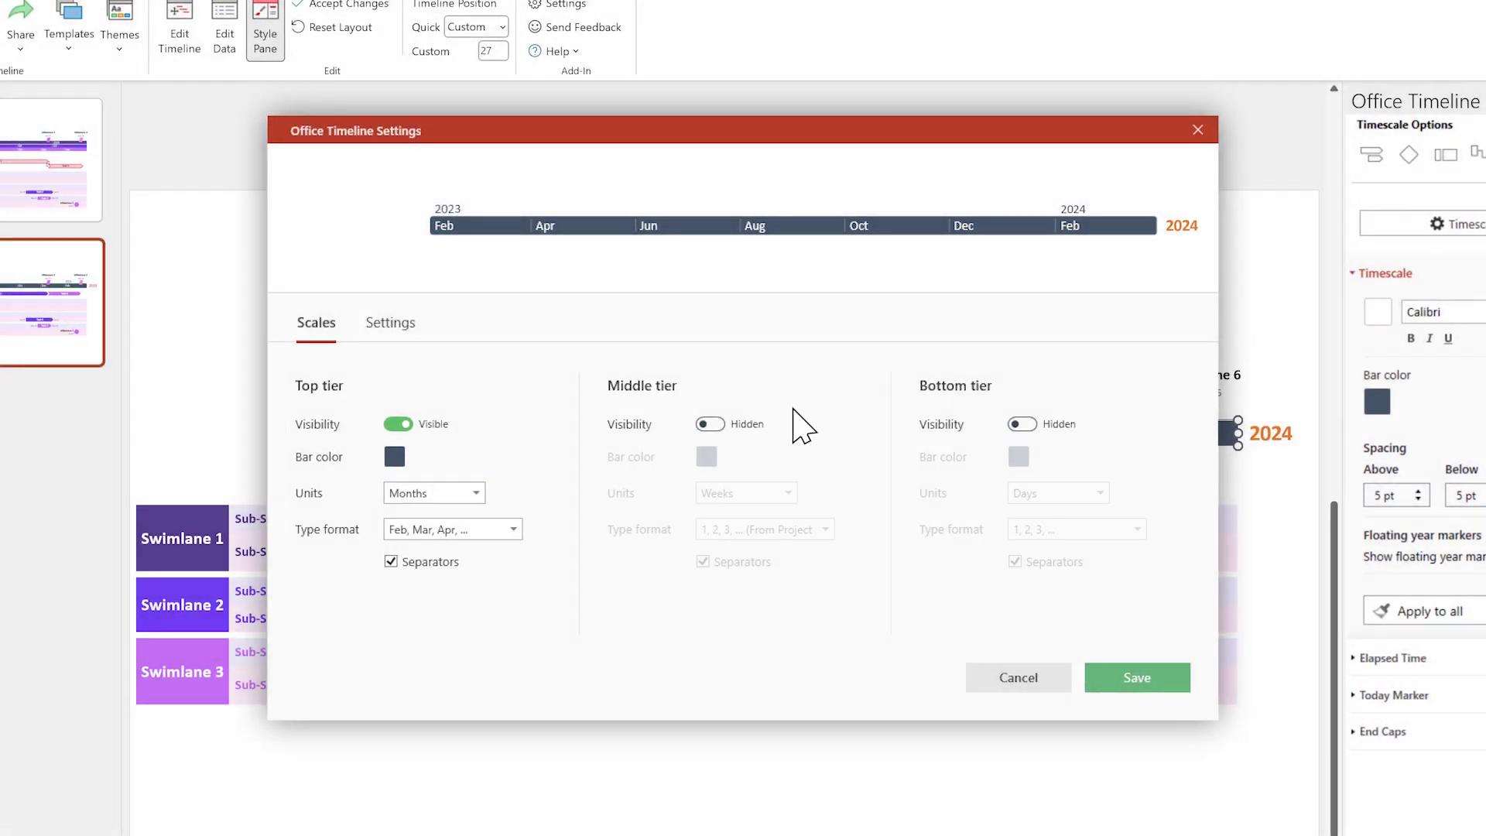
click(720, 424)
click(1022, 425)
Colour the tier bars 56458F on top, 7B3FF0 in the middle, light purple at the bottom.
click(395, 457)
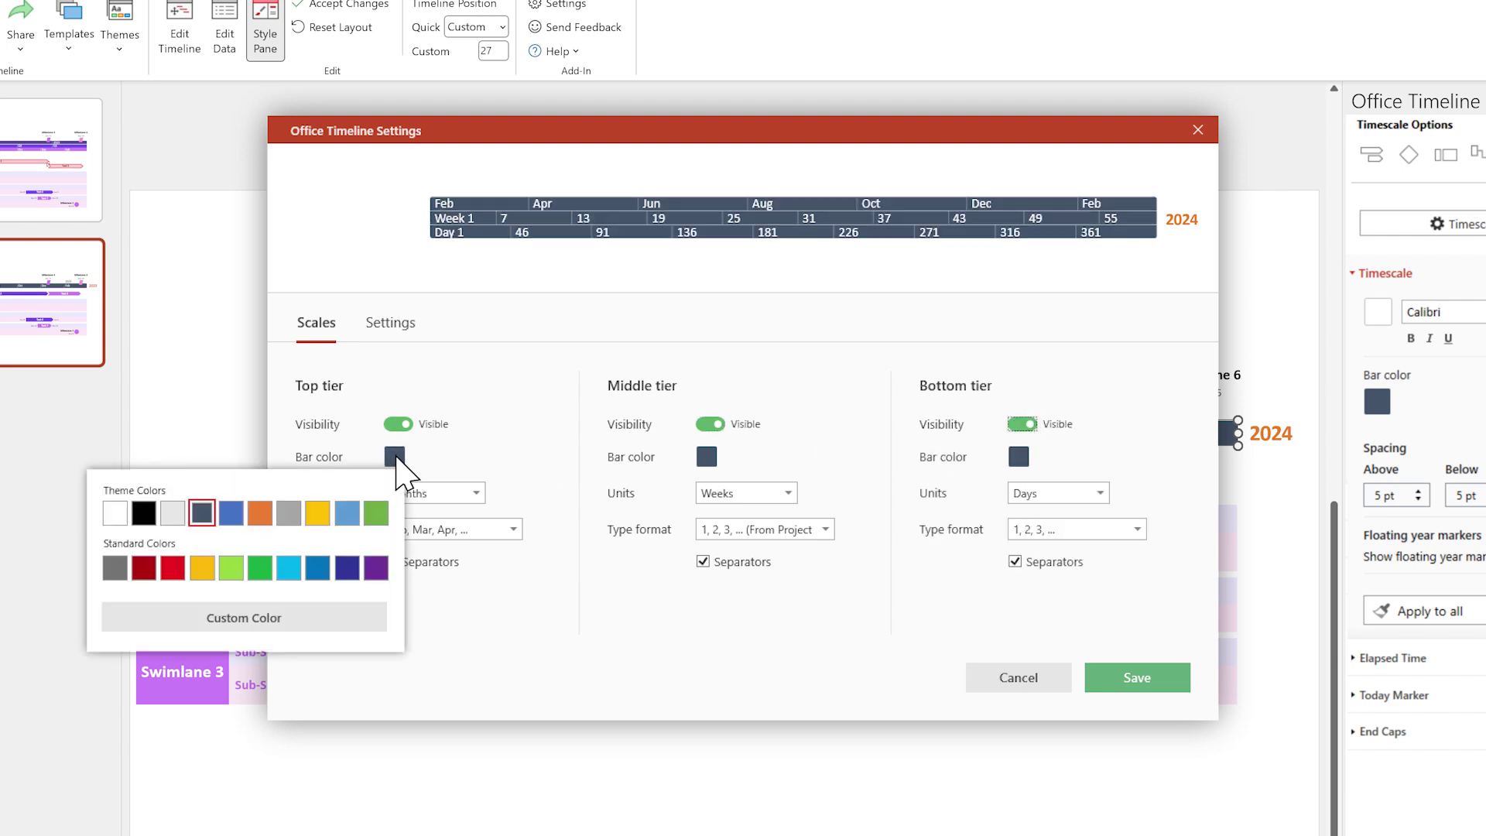
click(321, 619)
double_click(153, 739)
text(5645)
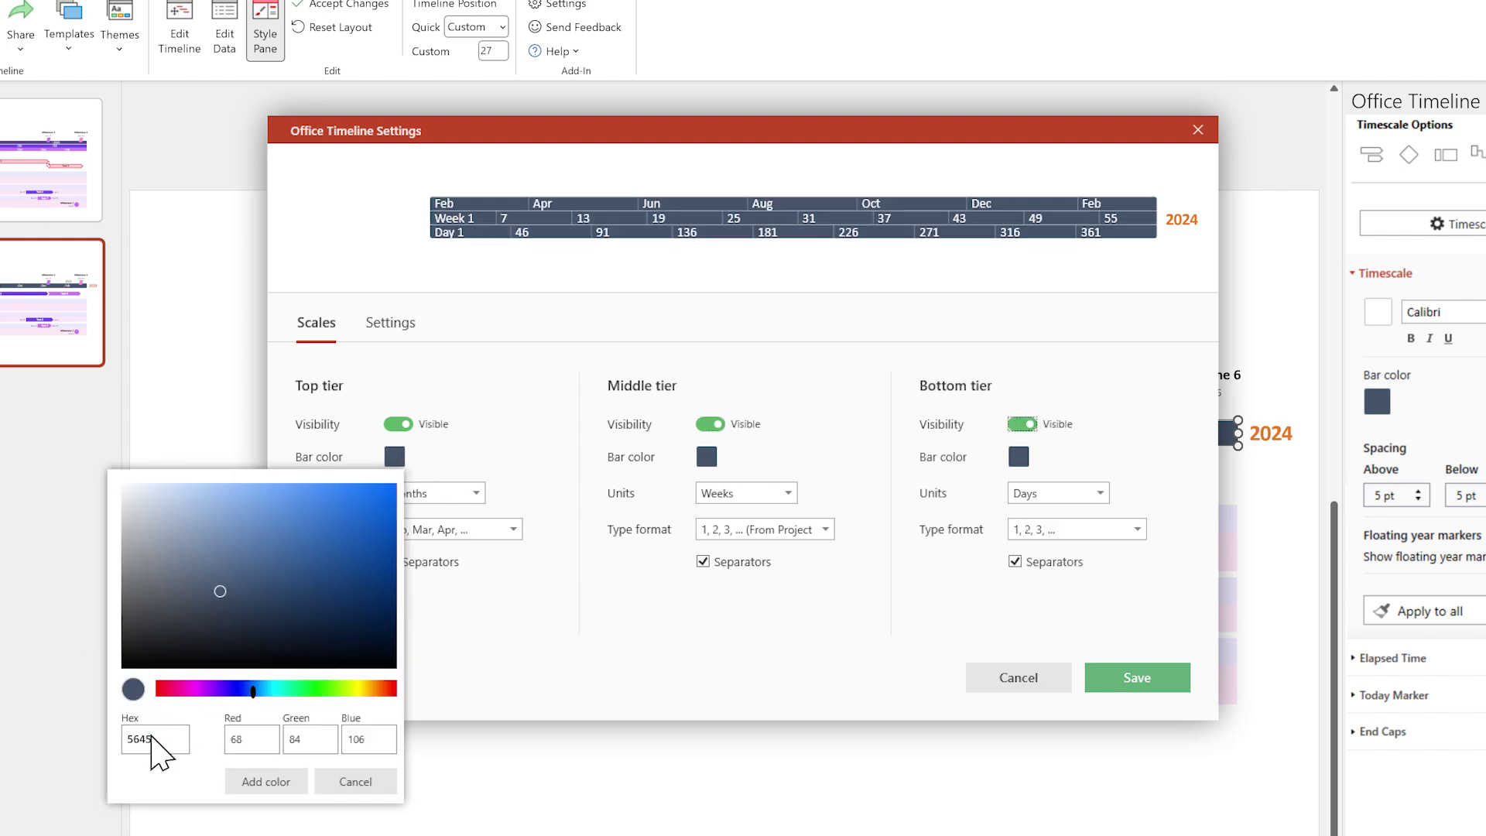
text(8F)
click(290, 782)
click(706, 457)
click(555, 618)
text(7B3FF0)
click(577, 782)
click(1019, 457)
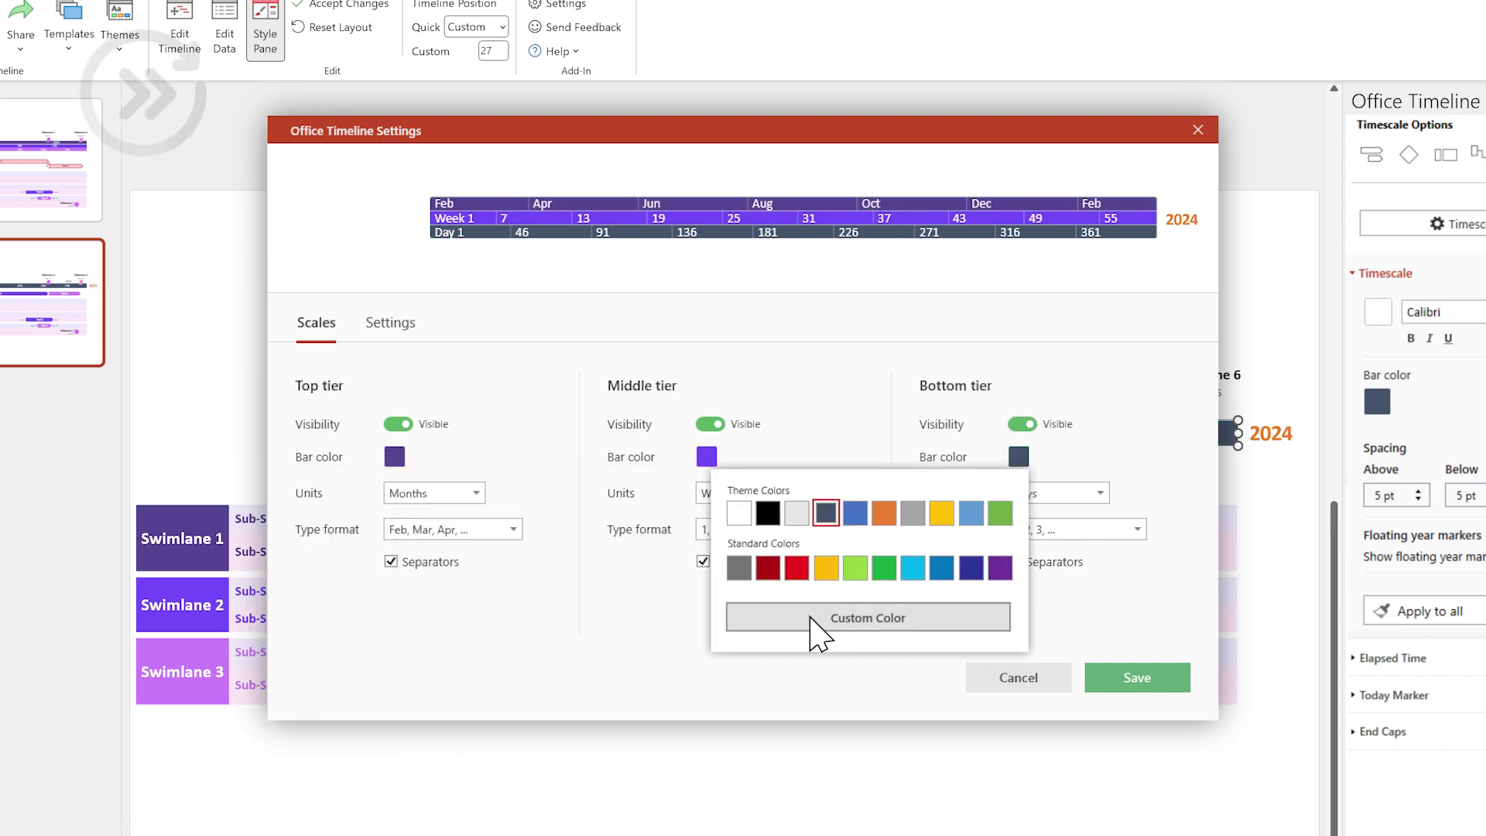
click(813, 618)
click(882, 781)
Set the tier units to Years, Quarters and Months and save the timescale.
click(476, 493)
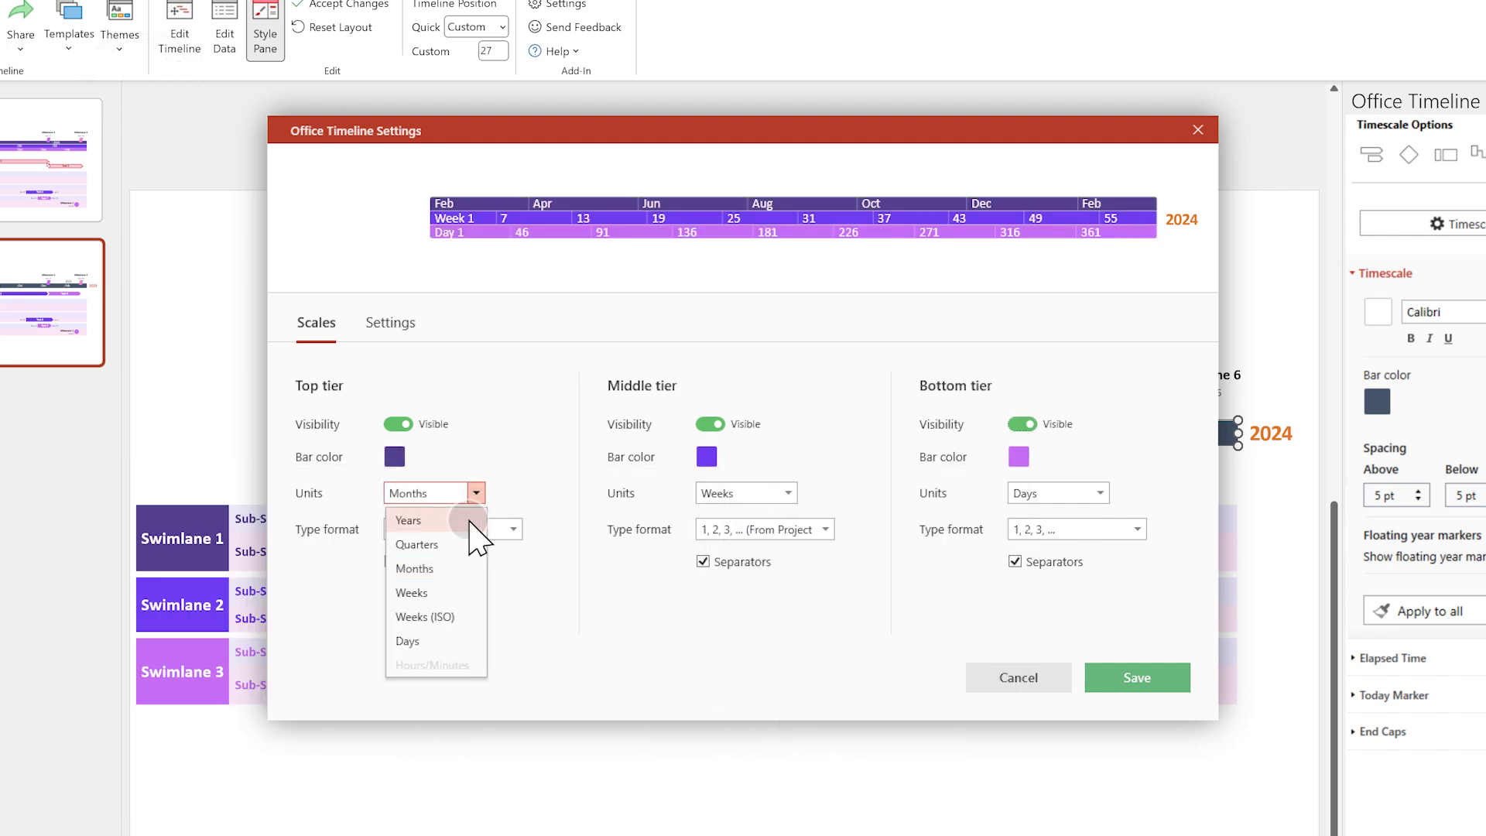
click(476, 521)
click(789, 493)
click(786, 544)
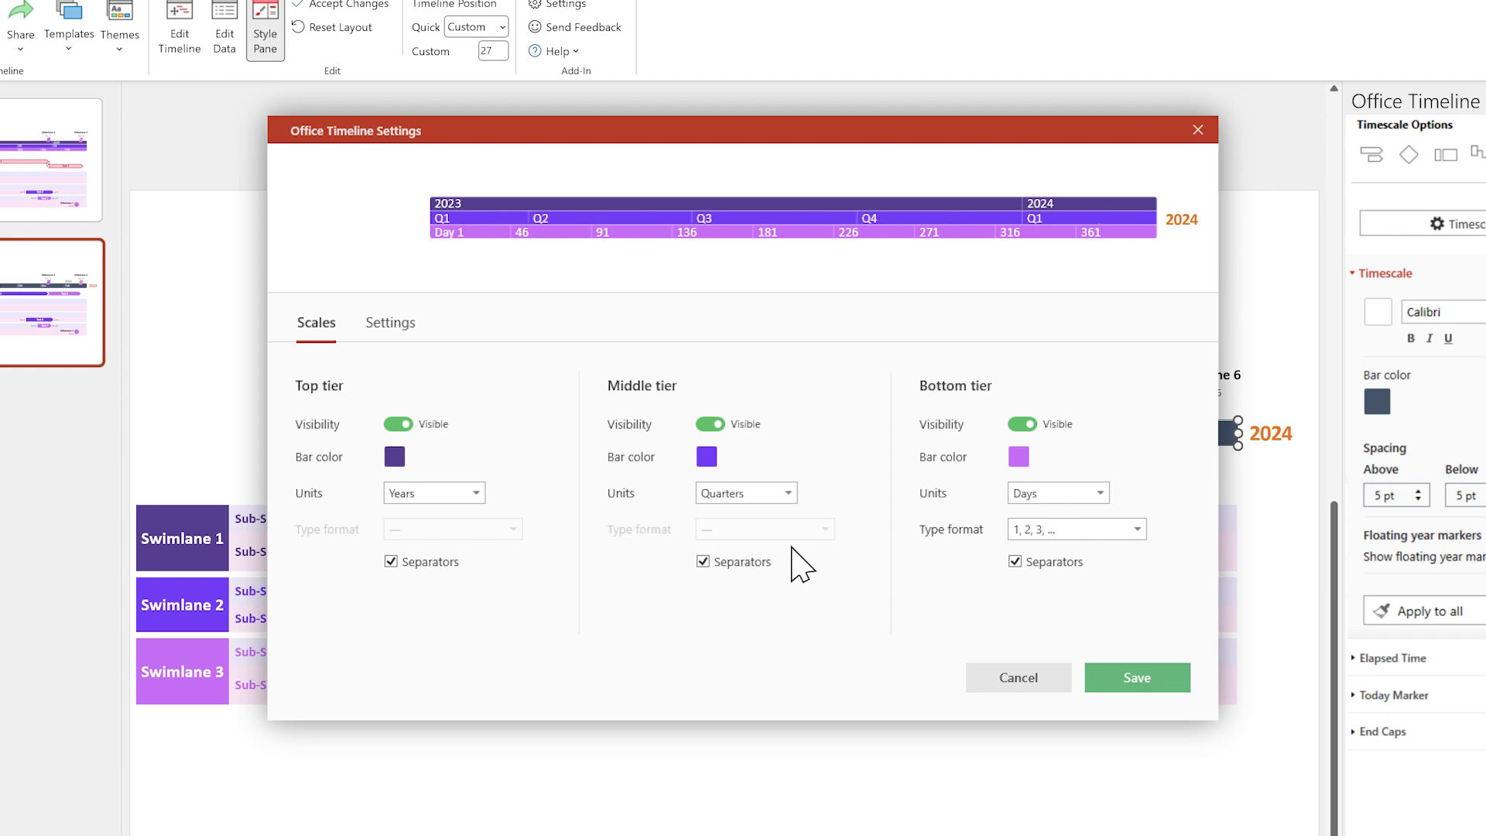
click(1101, 493)
click(1097, 571)
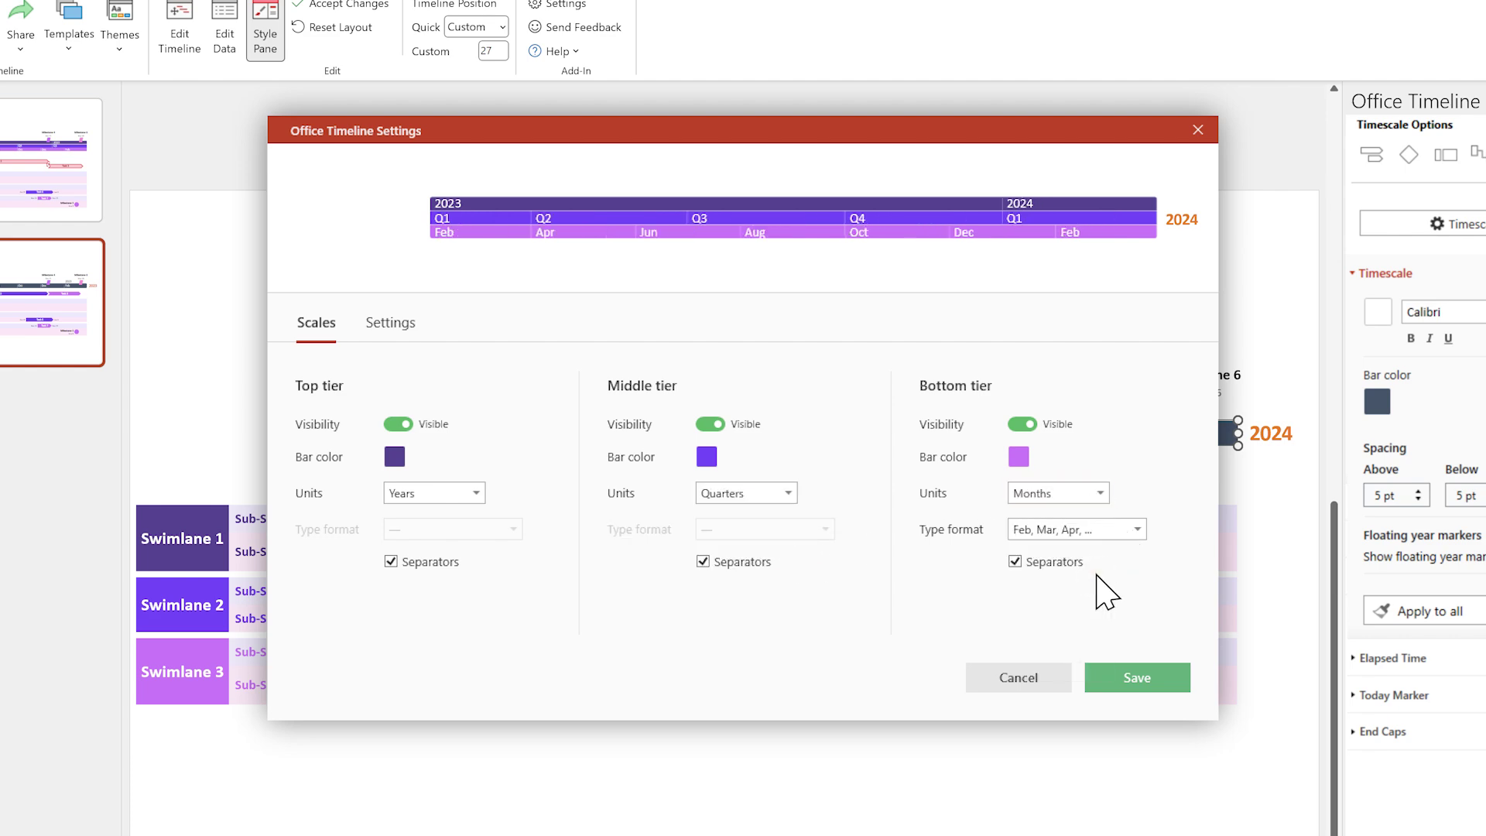
click(1157, 672)
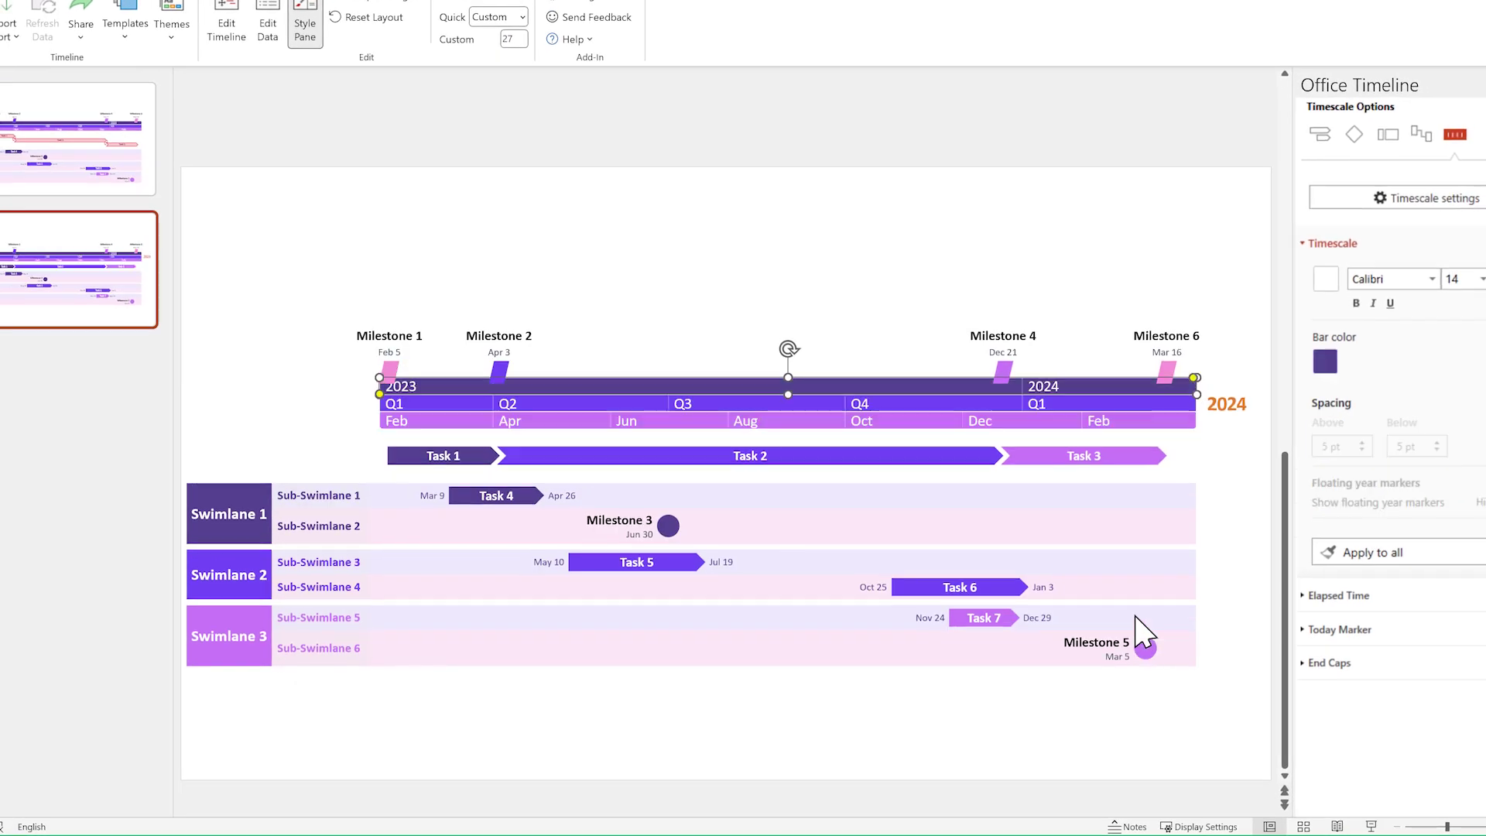
Switch off Show for the Right End Cap under End Caps in Timescale Options.
click(1338, 244)
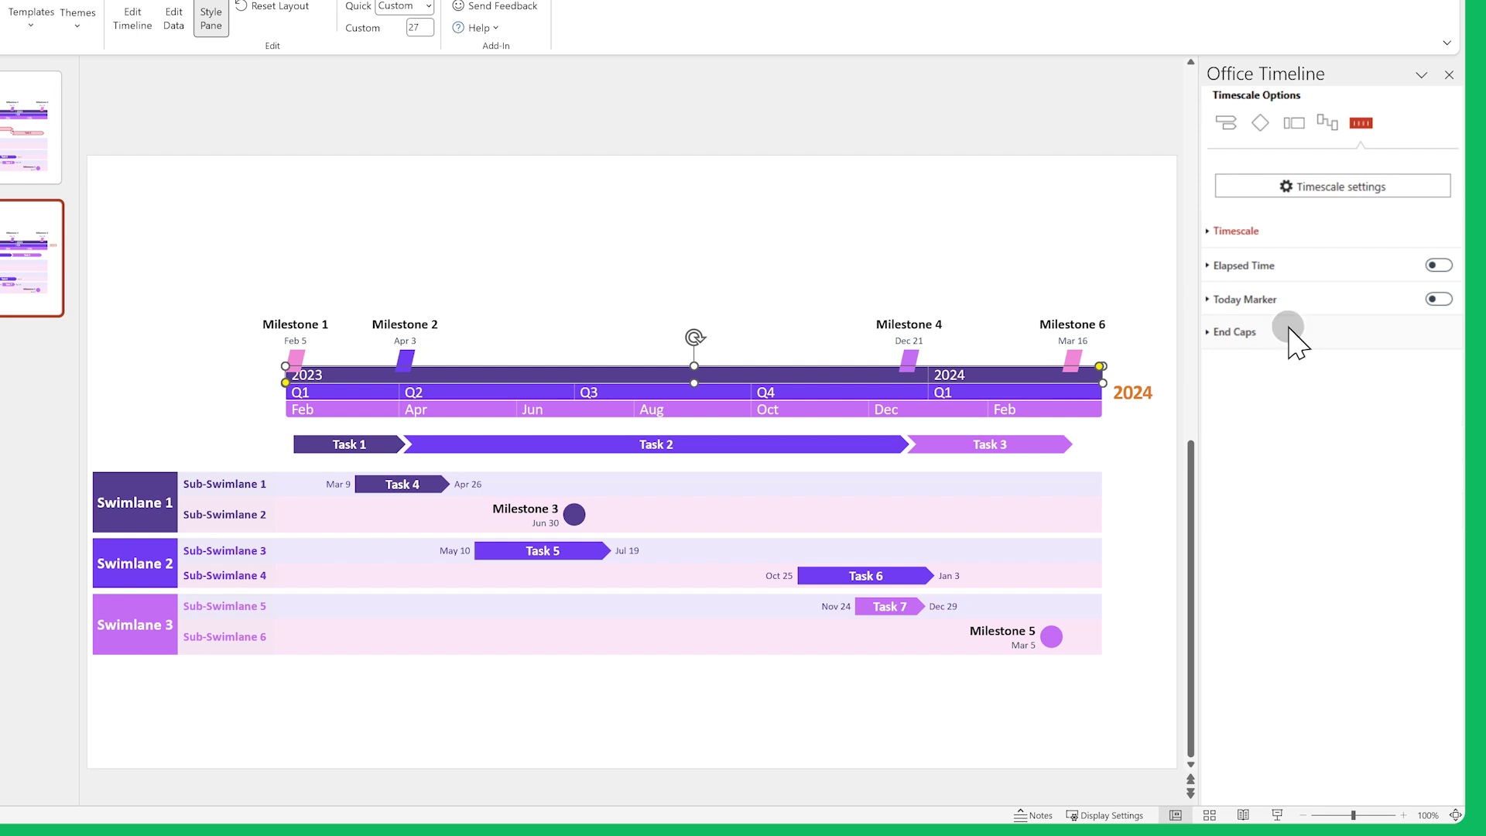
click(1289, 330)
click(1432, 443)
click(1140, 701)
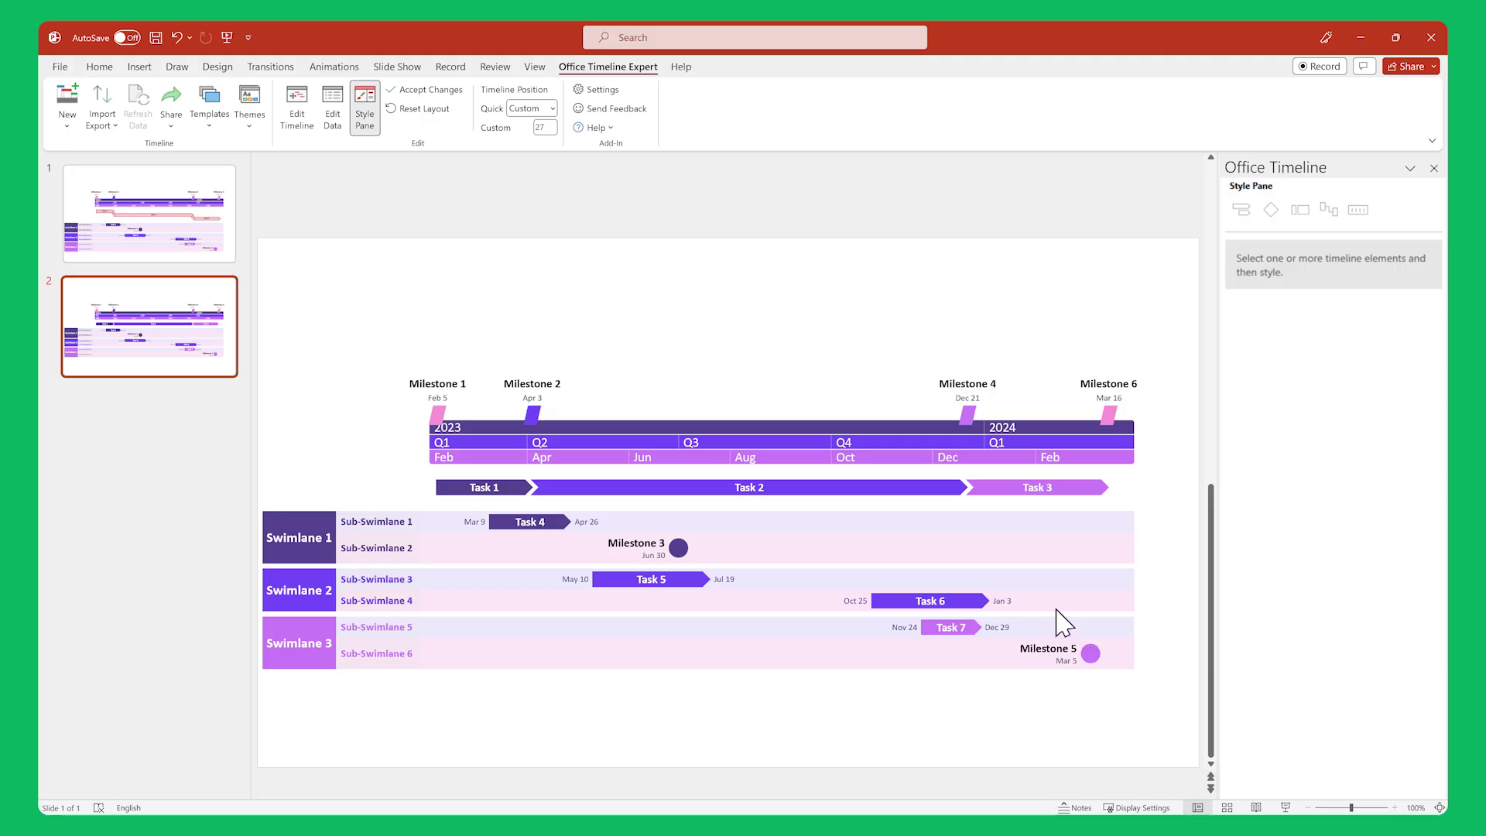
Move Task 2 and Task 3 down onto their own staggered rows in the timeline editor.
click(297, 112)
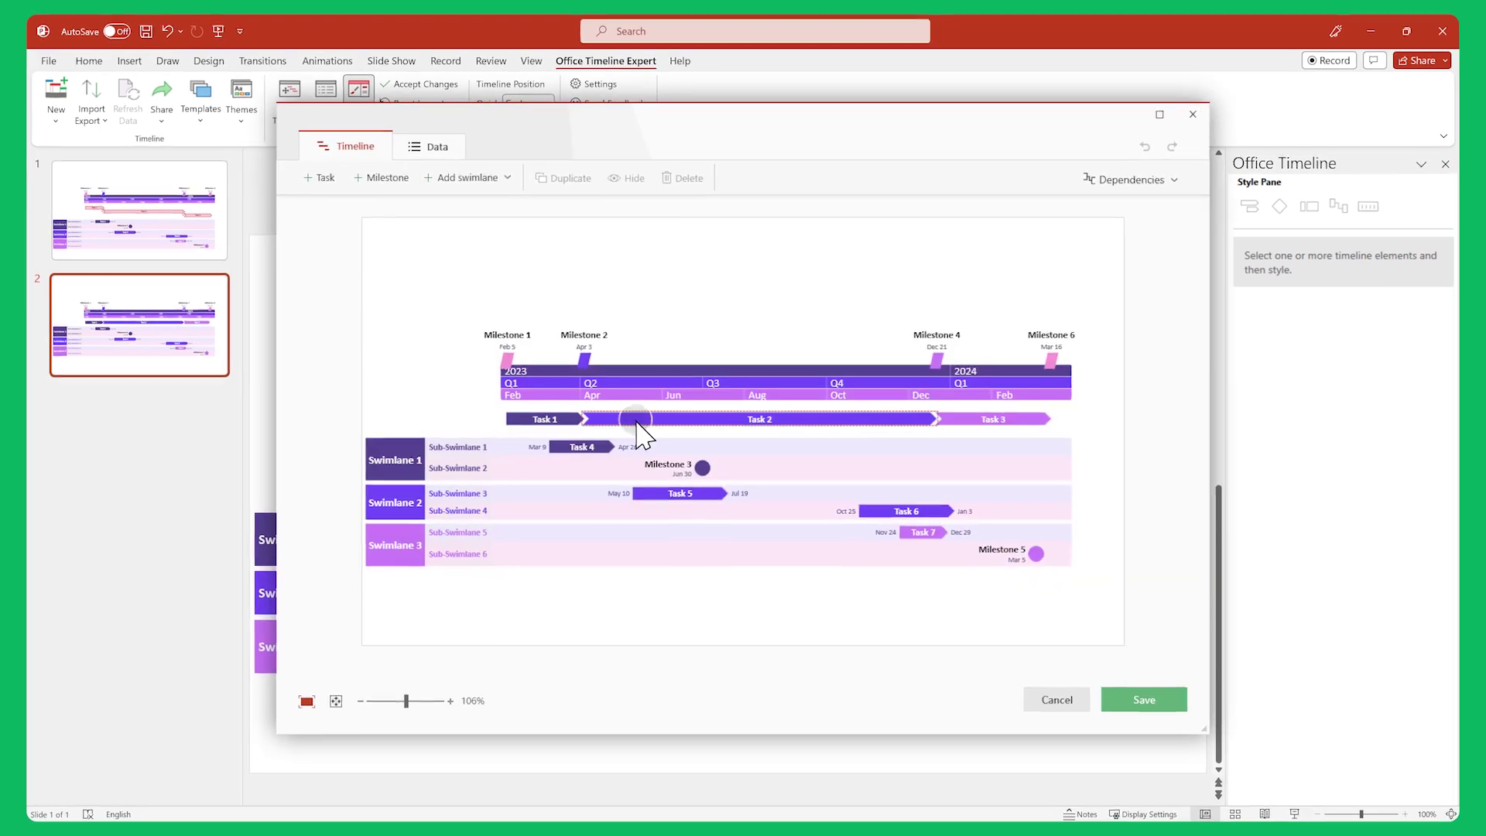
drag(635, 422, 632, 434)
drag(971, 419, 1025, 474)
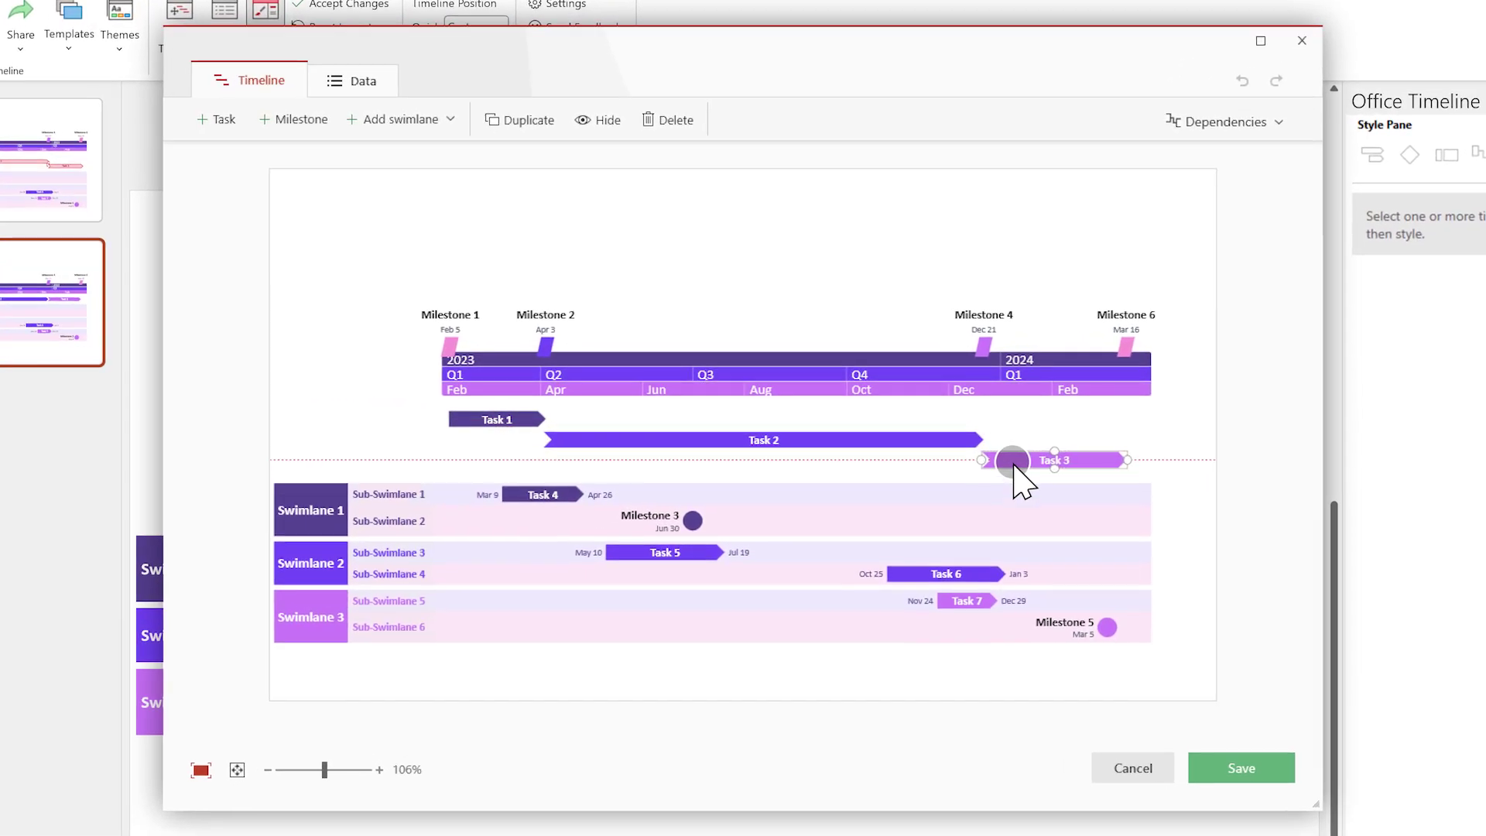
click(1071, 429)
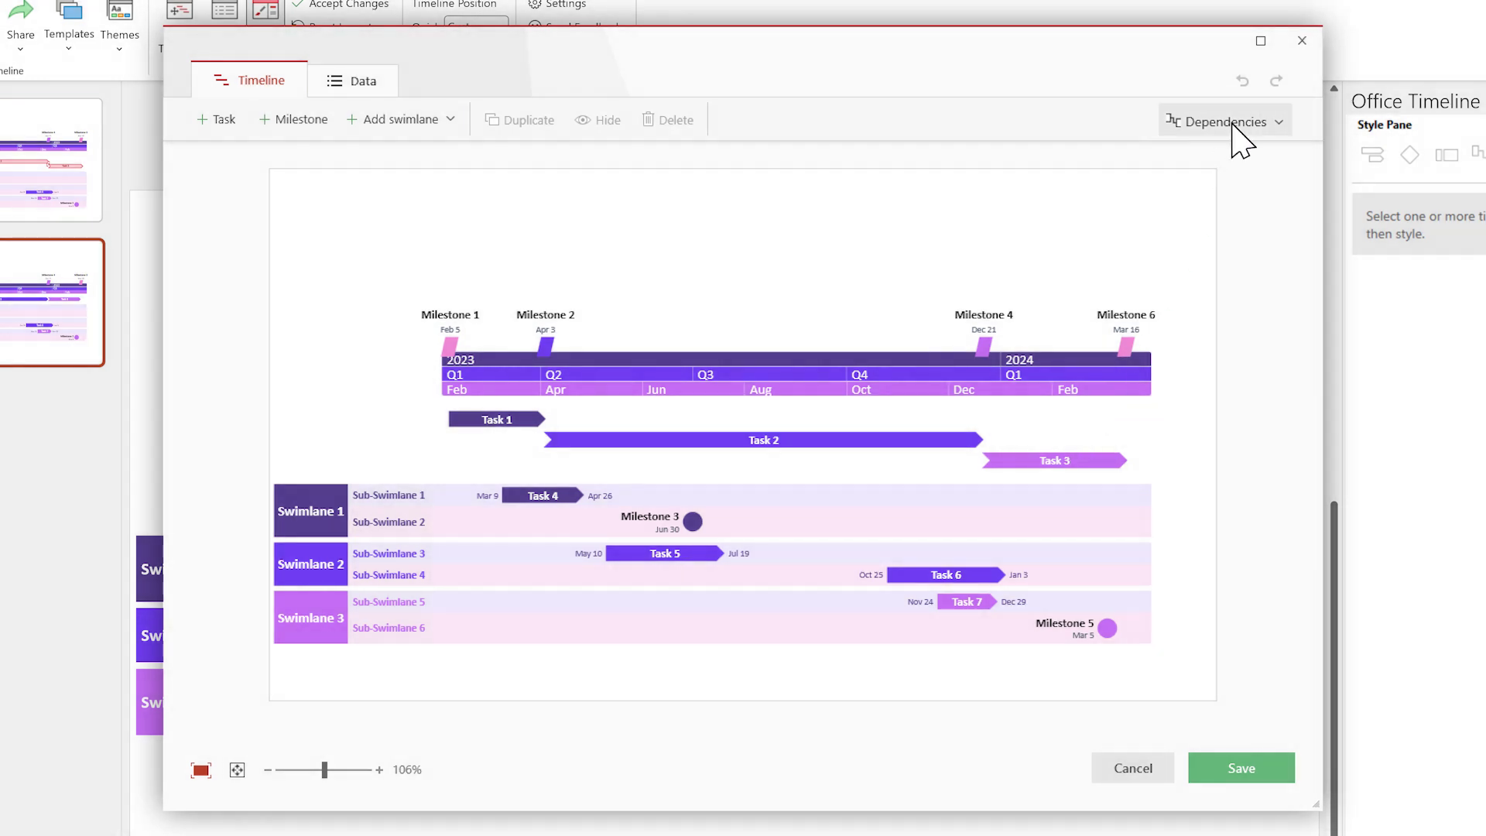
Turn on dependencies, link Task 1 to Task 2 and Task 2 to Task 3, and save.
click(1234, 123)
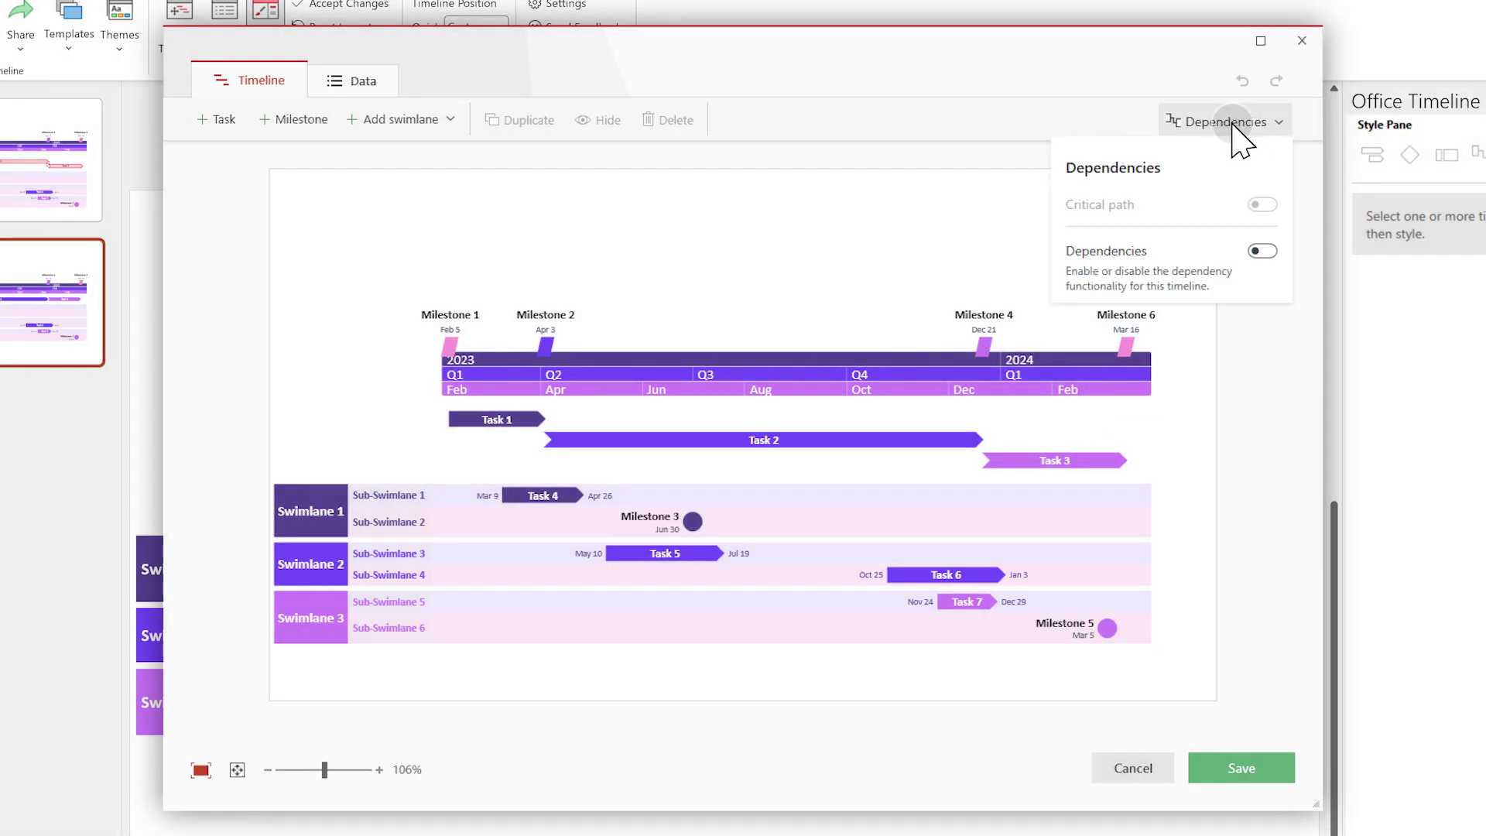
click(1263, 253)
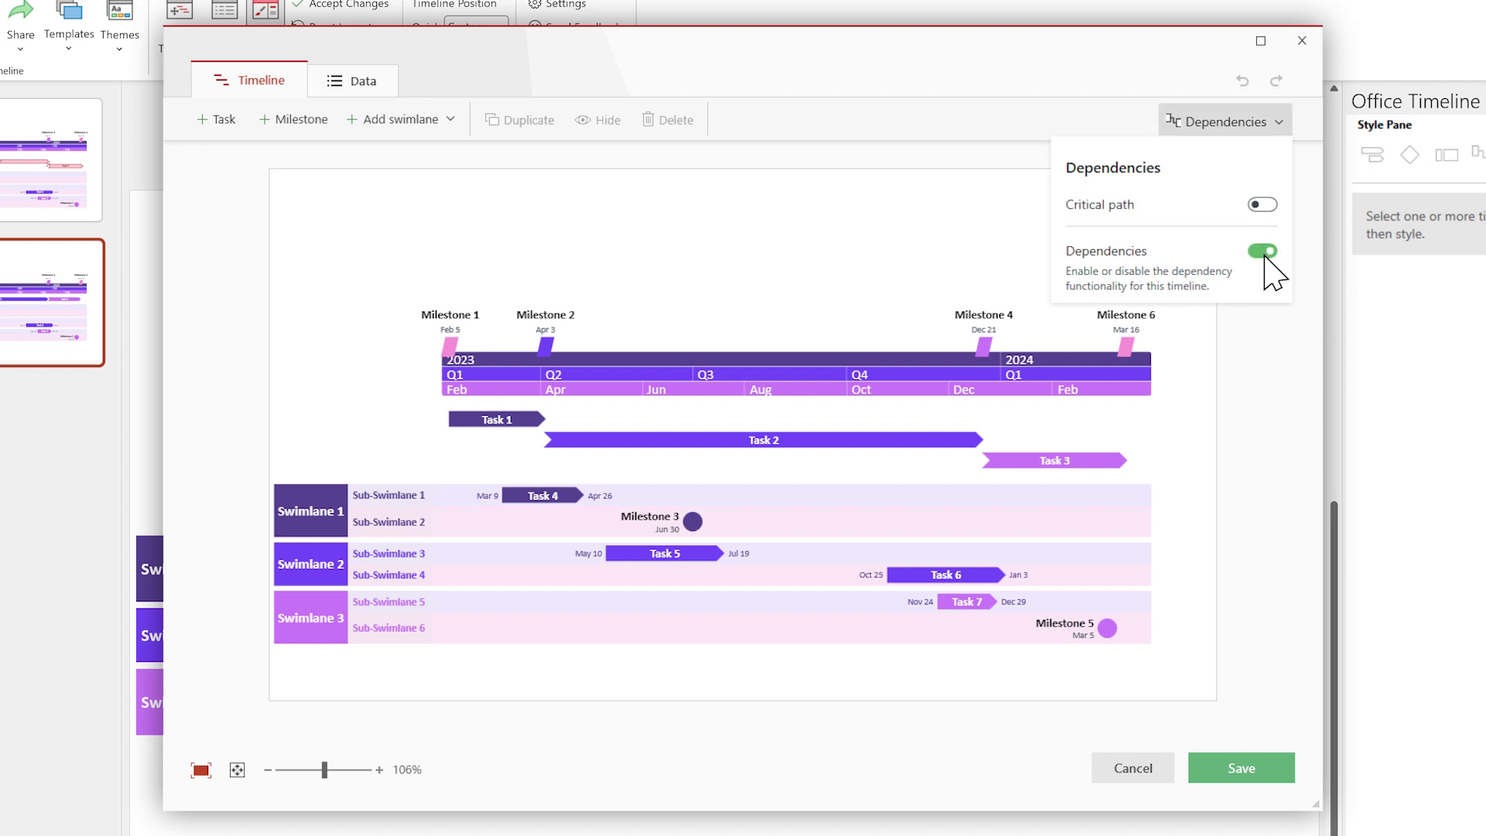
click(535, 422)
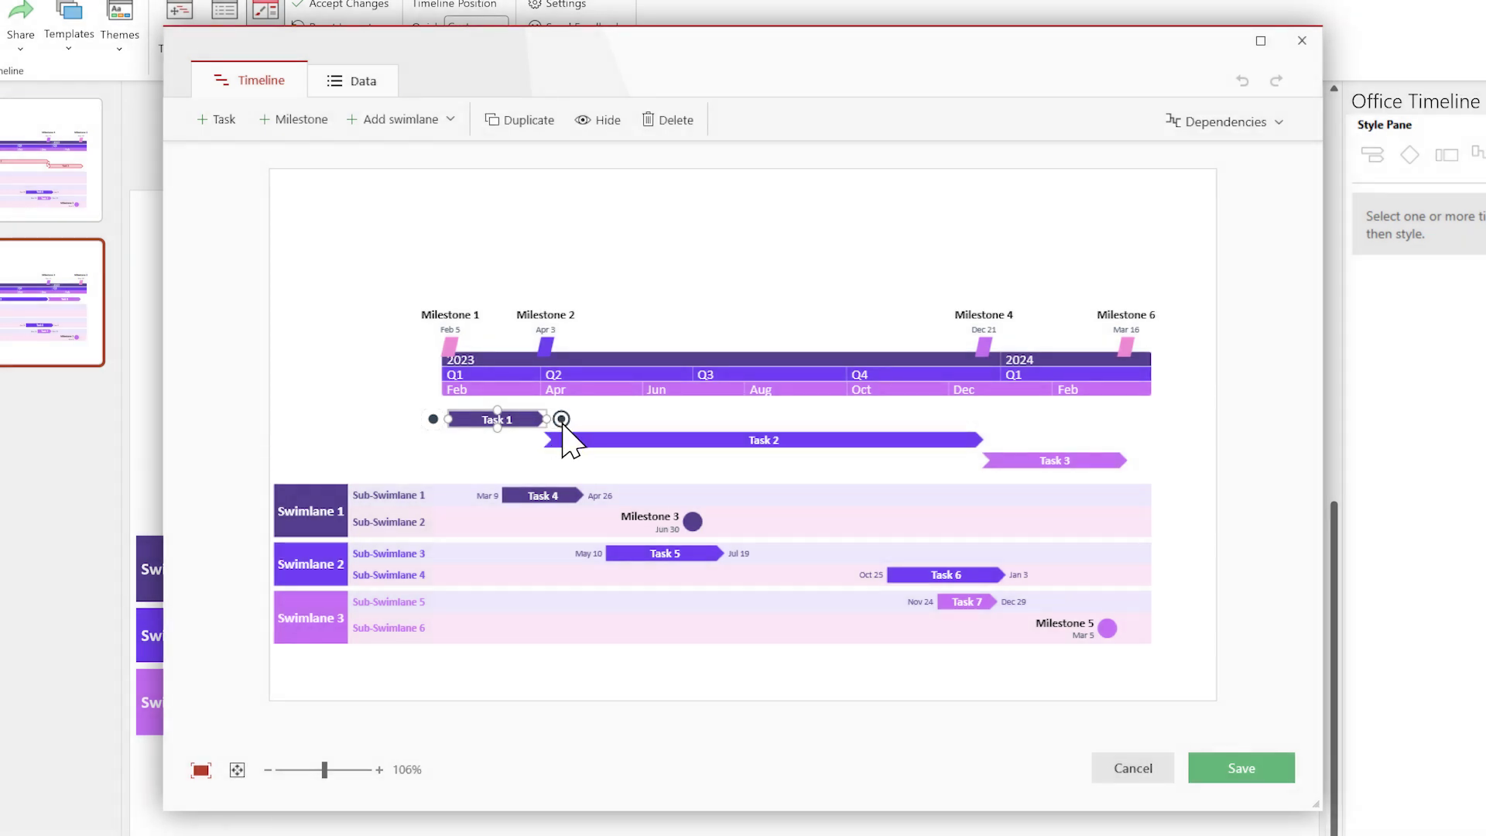
drag(559, 430, 713, 454)
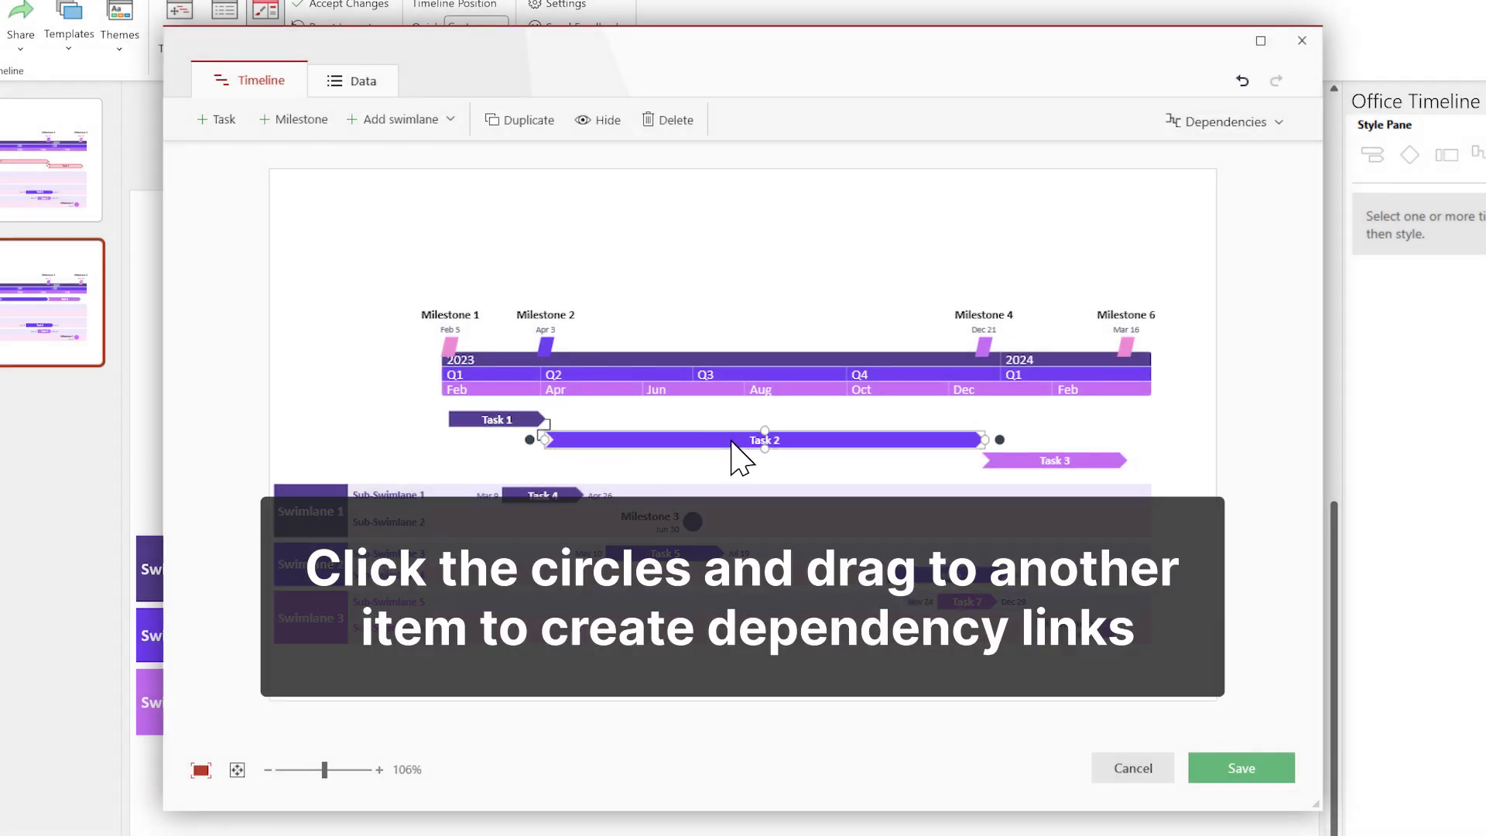
drag(996, 449, 981, 461)
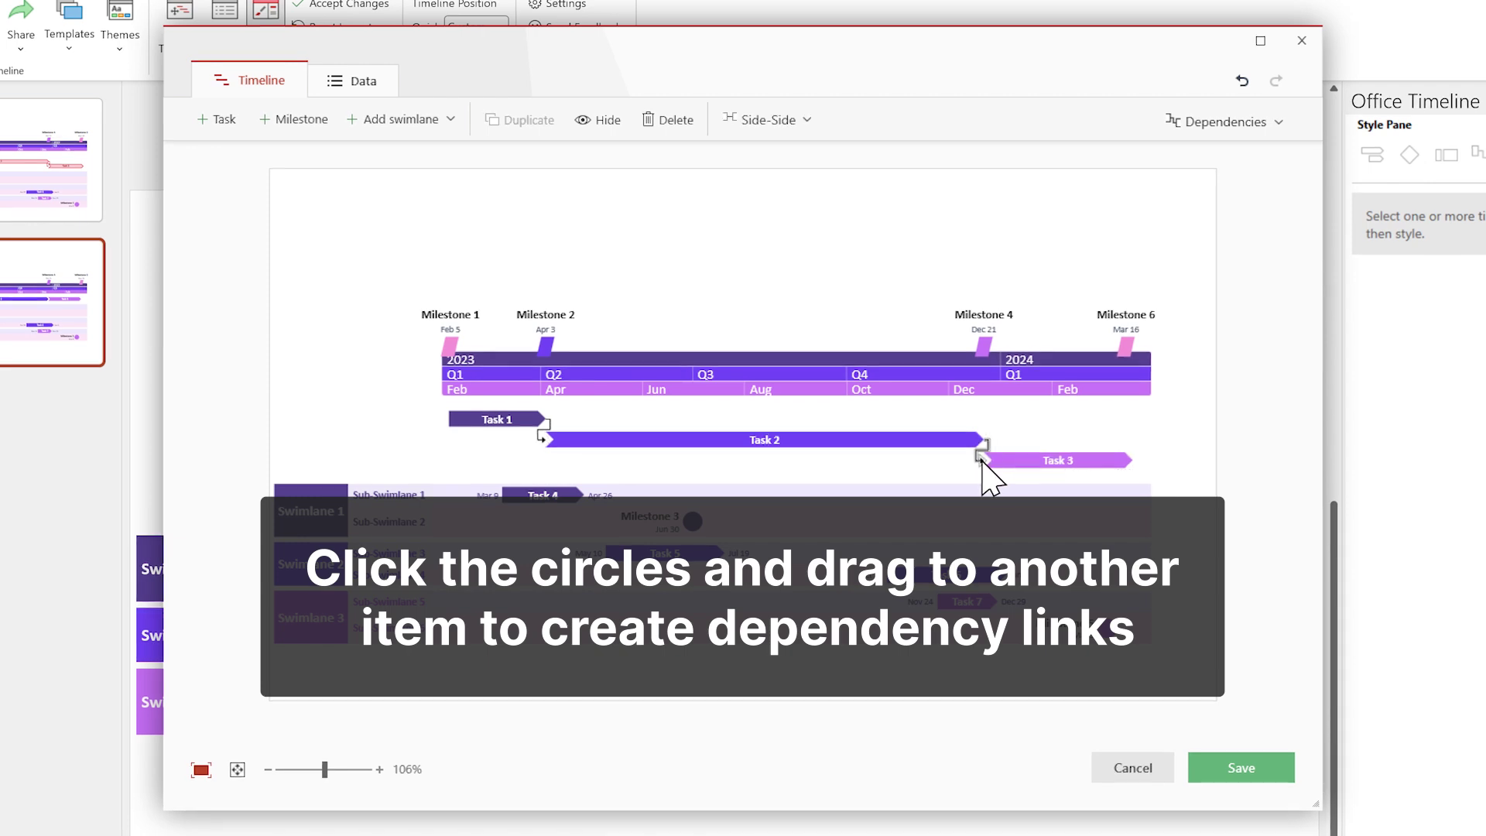
click(1241, 768)
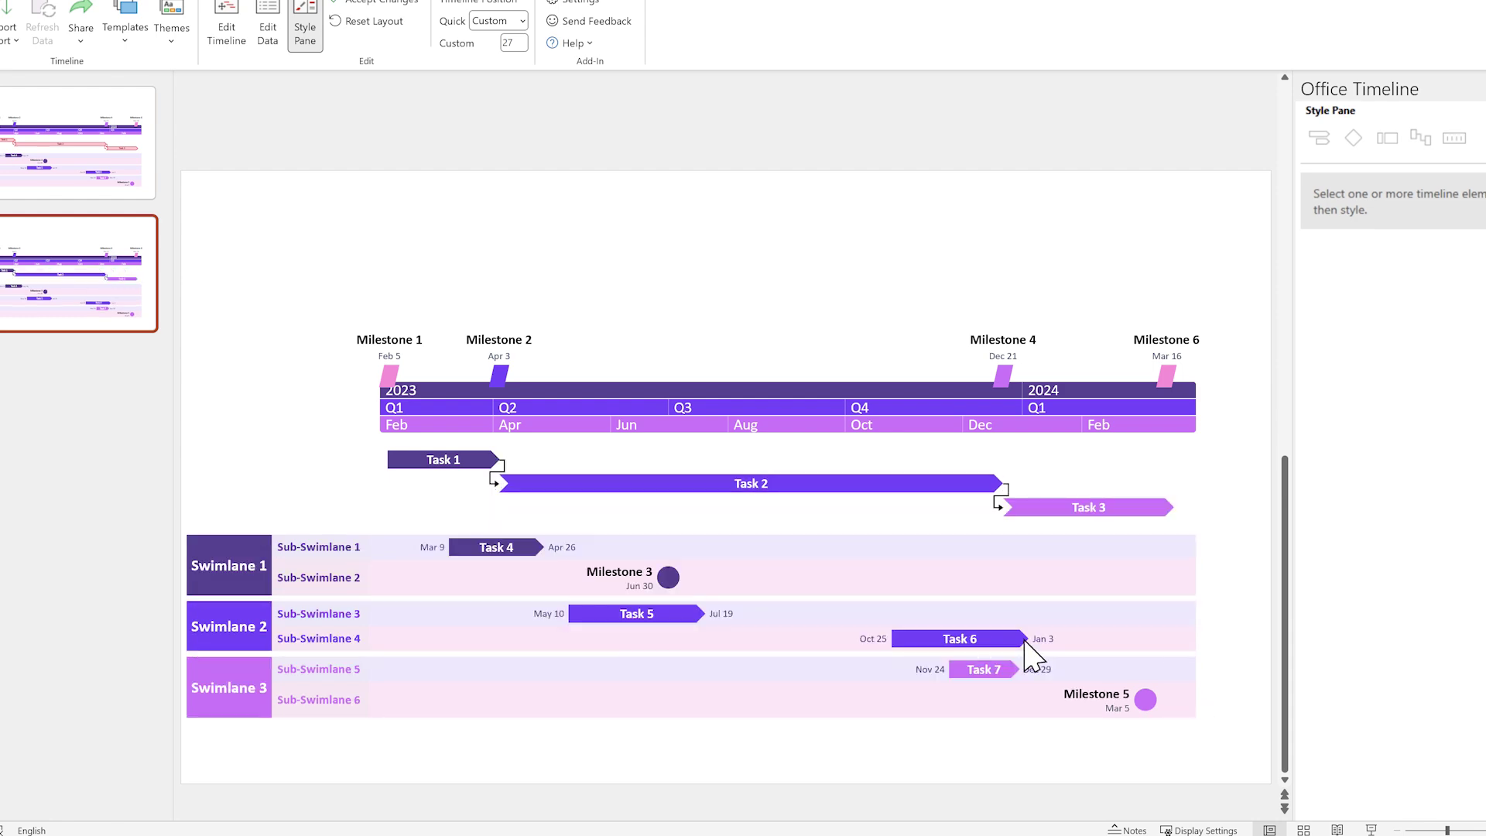
Select the Task 1→2 and Task 2→3 dependency links to show Dependency Options.
click(508, 488)
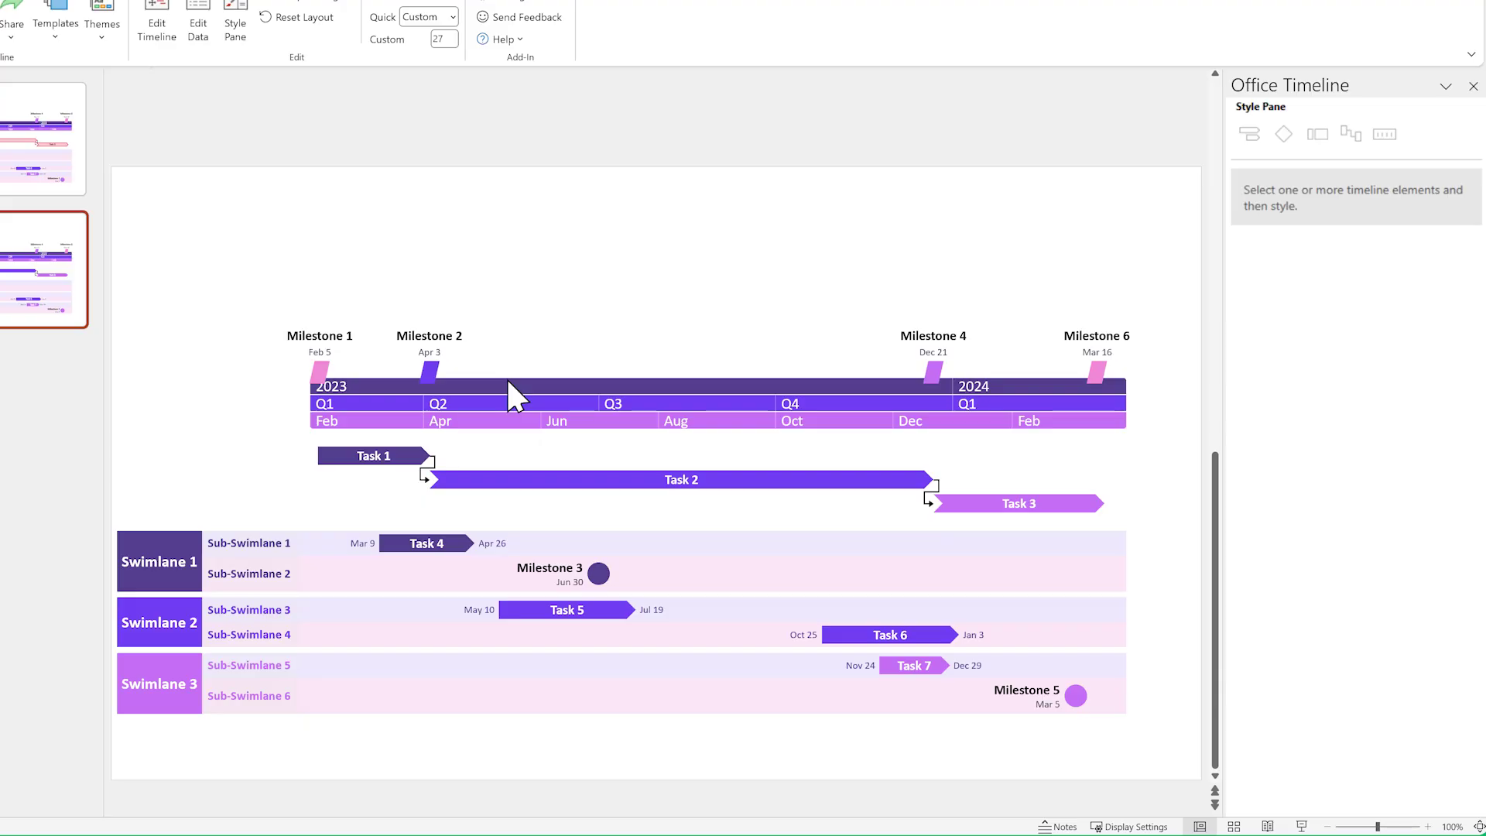
click(934, 498)
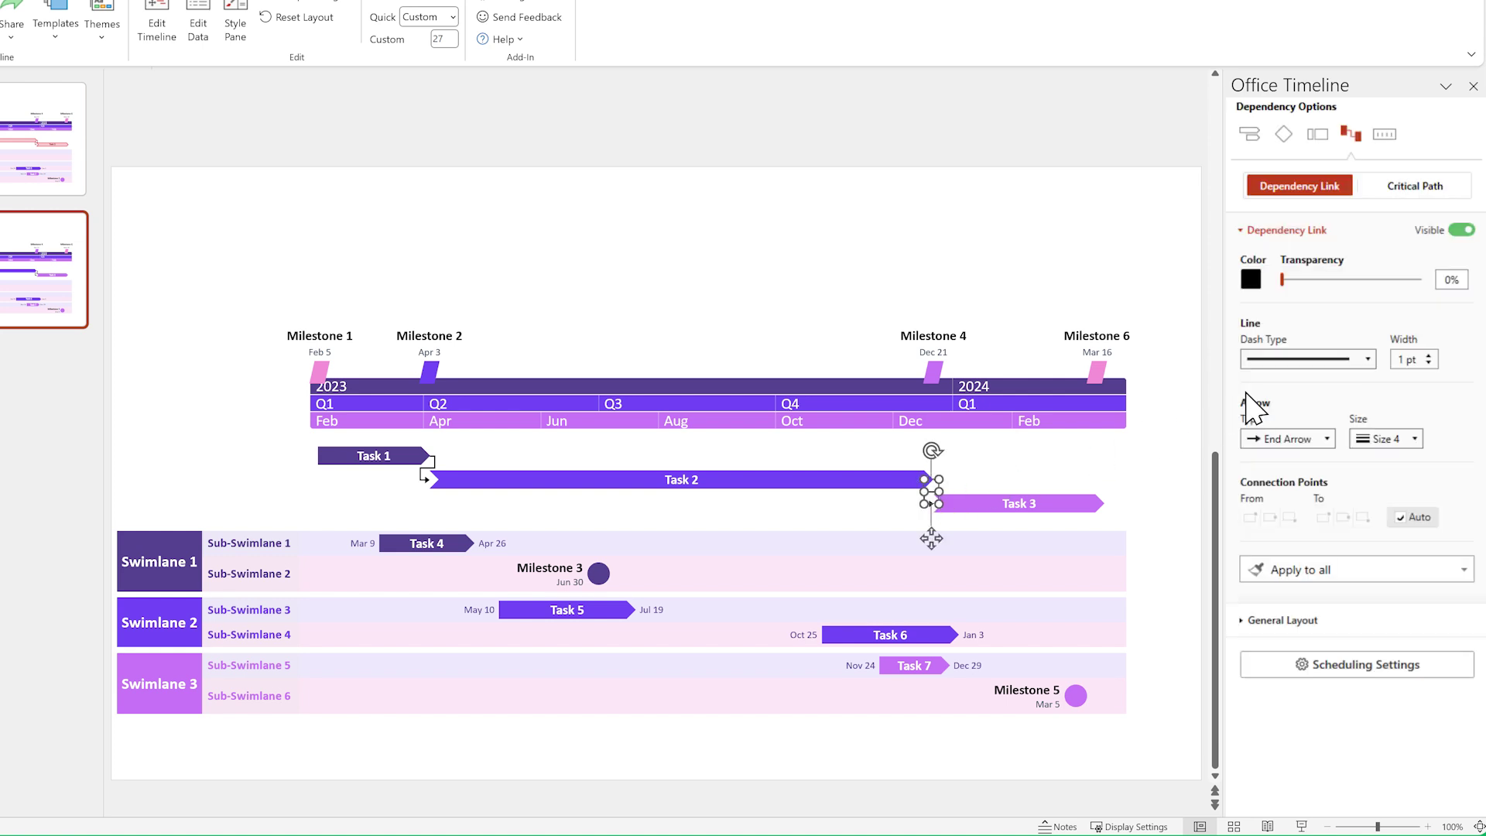
Set the Critical Path toggle to Visible in Dependency Options.
click(1397, 193)
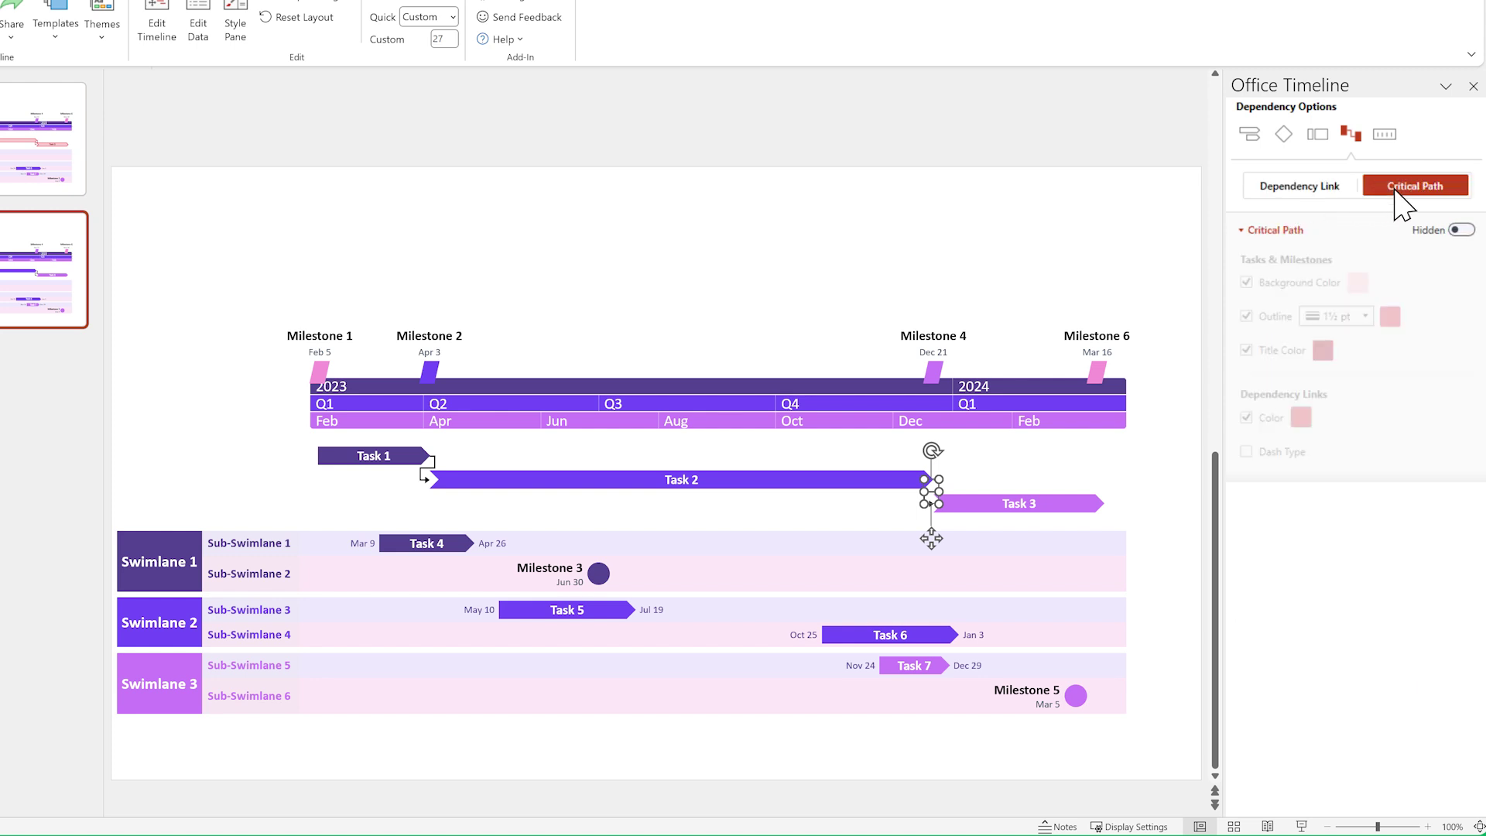
click(1462, 231)
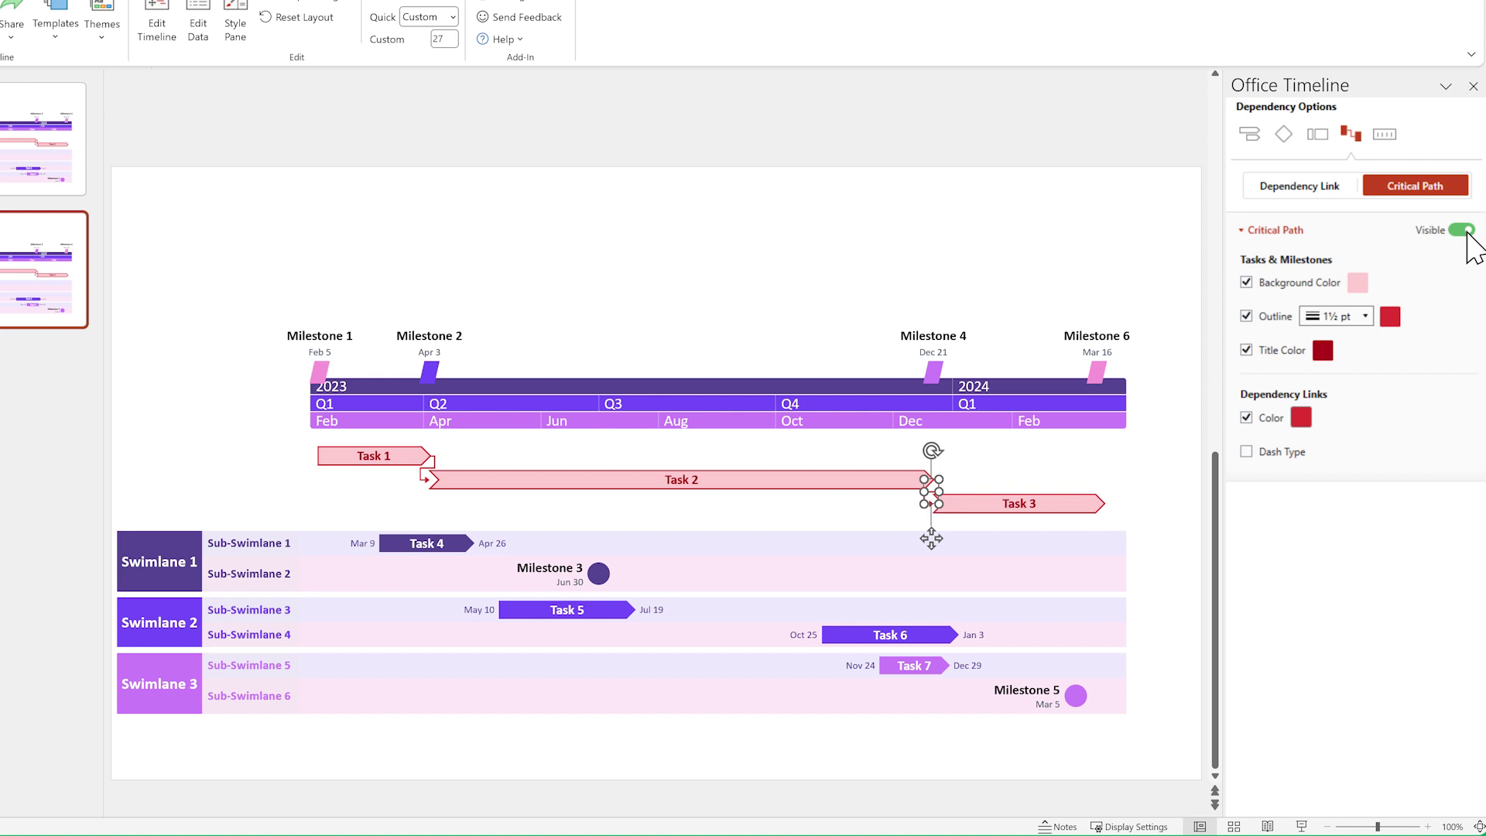